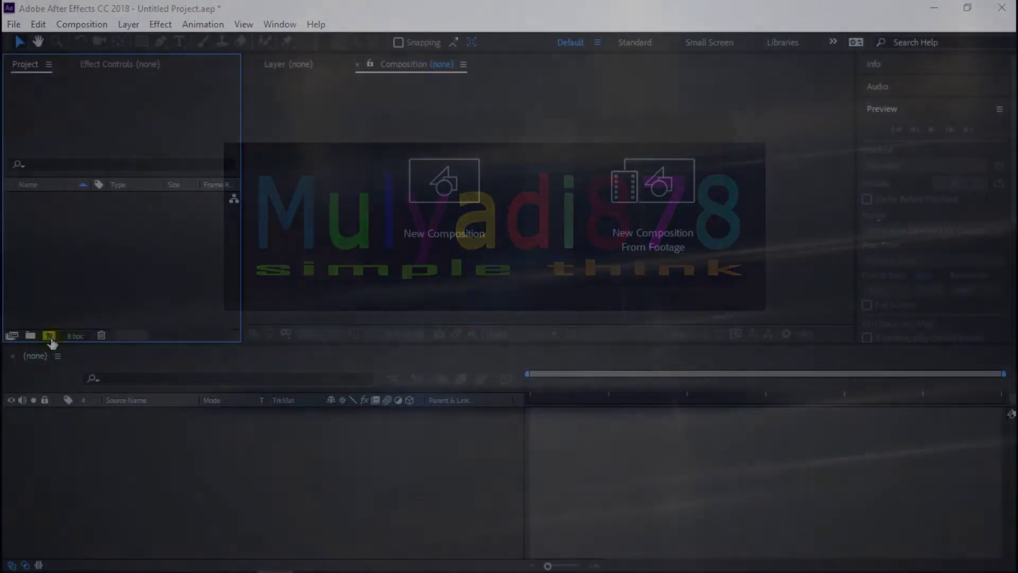
Rename Comp 1 to 'logo animation', keeping 1920×1080, 60 fps and 10 seconds
click(49, 335)
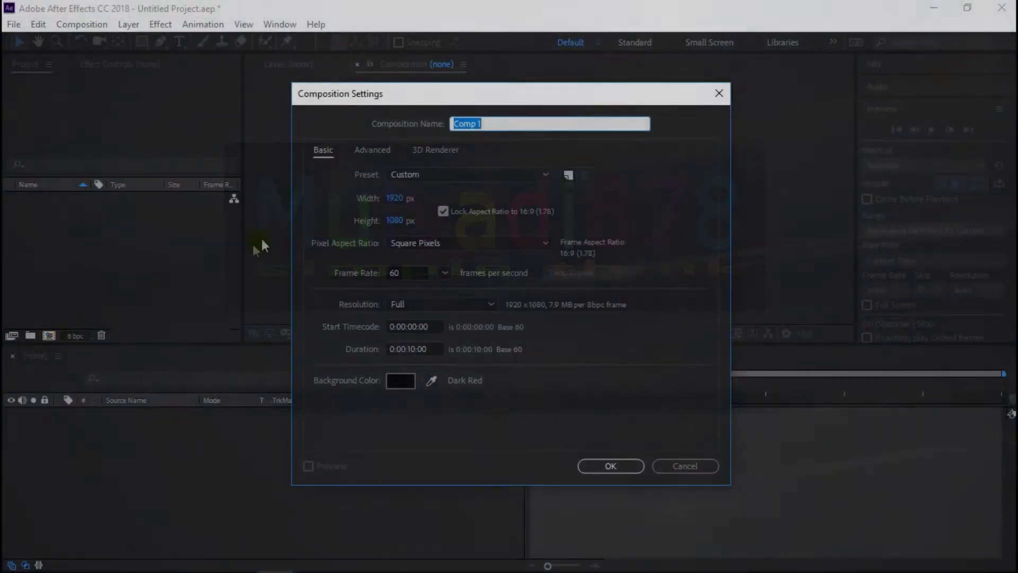
text(logo animation)
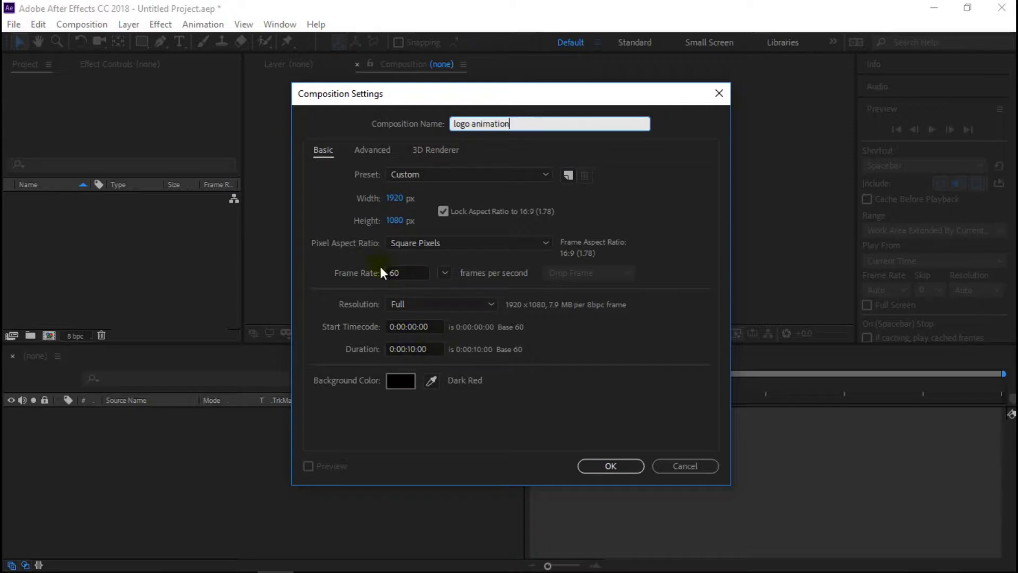
click(612, 466)
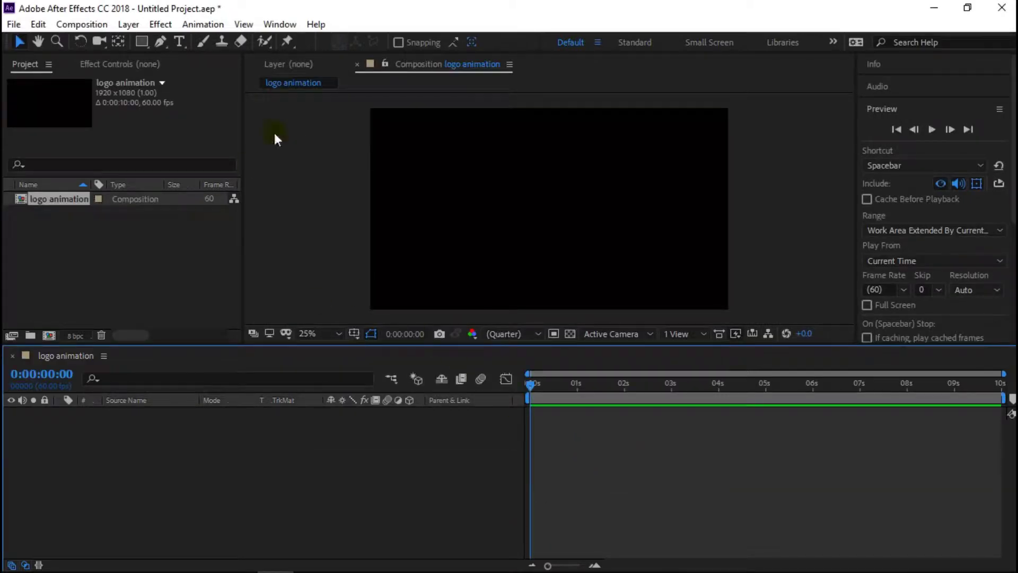
Add a black, composition-sized solid layer named 'background' to the logo animation timeline
right_click(142, 424)
mouse_move(298, 261)
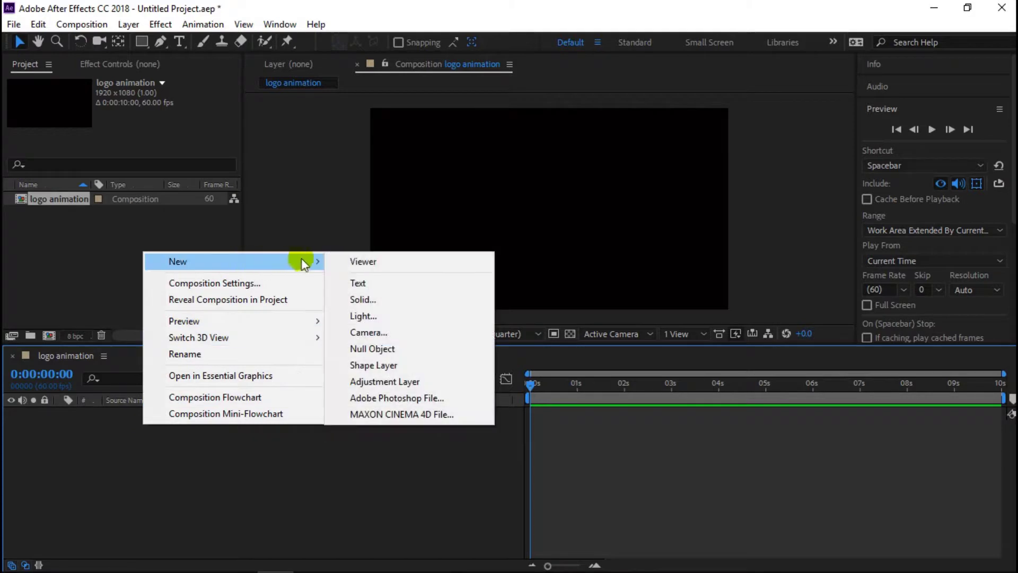
click(361, 296)
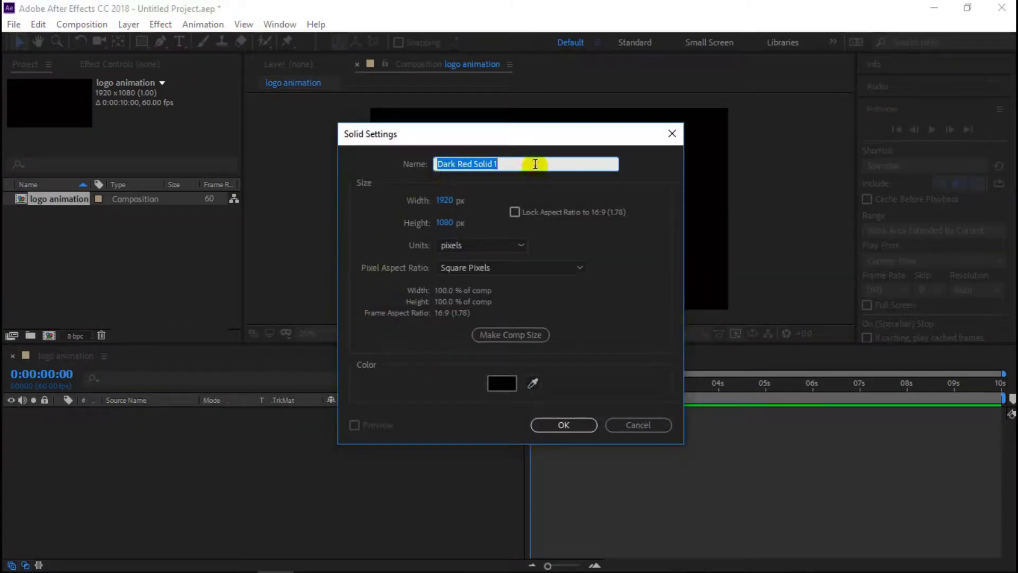
text(background)
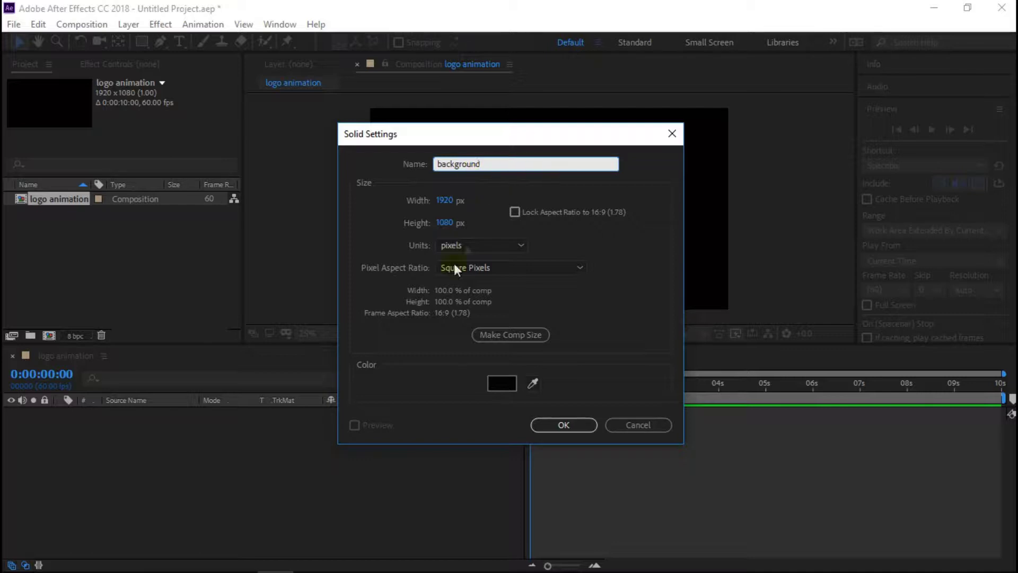
click(510, 340)
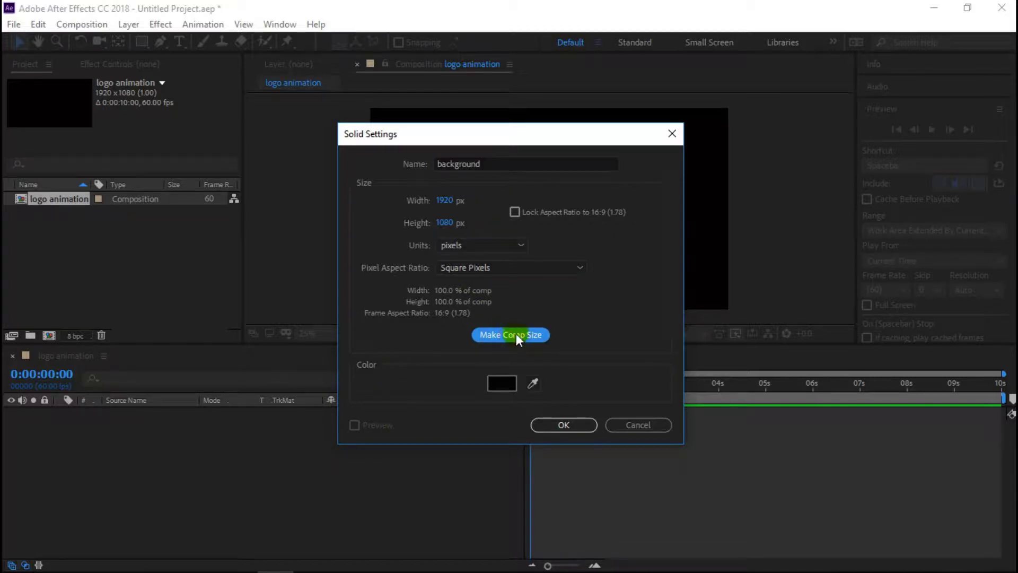
click(562, 425)
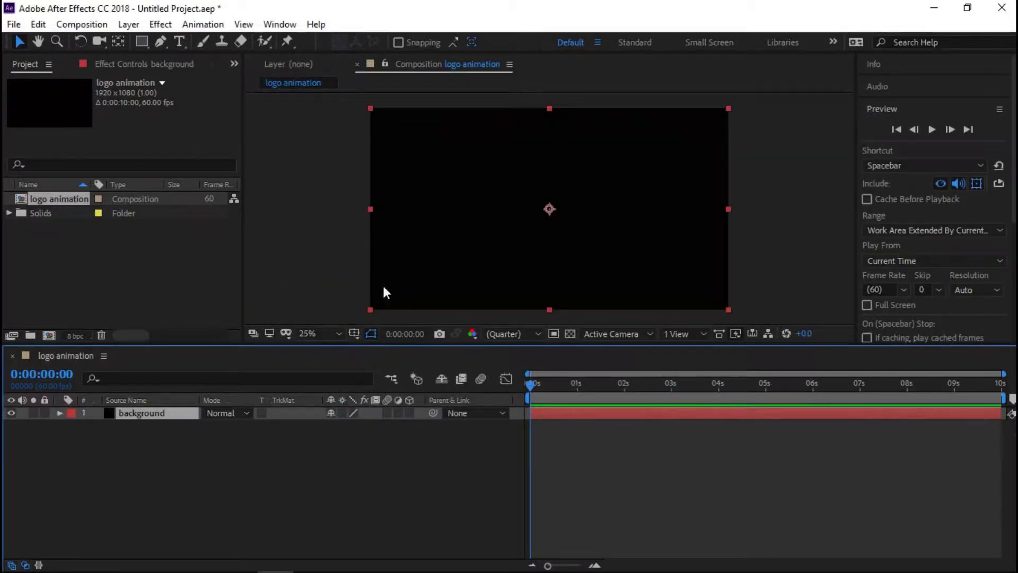
click(933, 109)
click(924, 132)
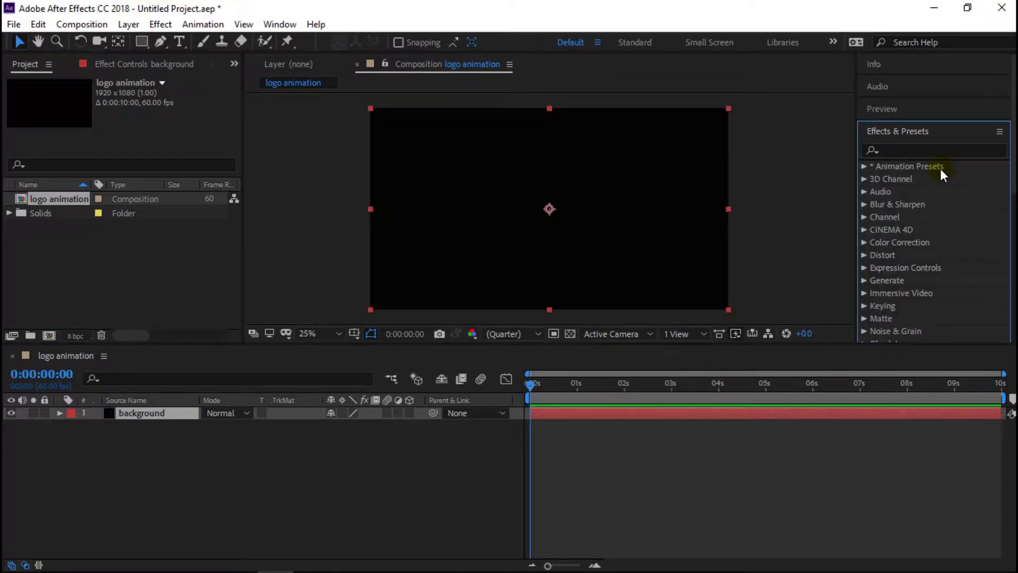
Apply a swapped-colour radial Gradient Ramp centred at 968,540 and stretched out to -416,1608
click(933, 151)
text(gra)
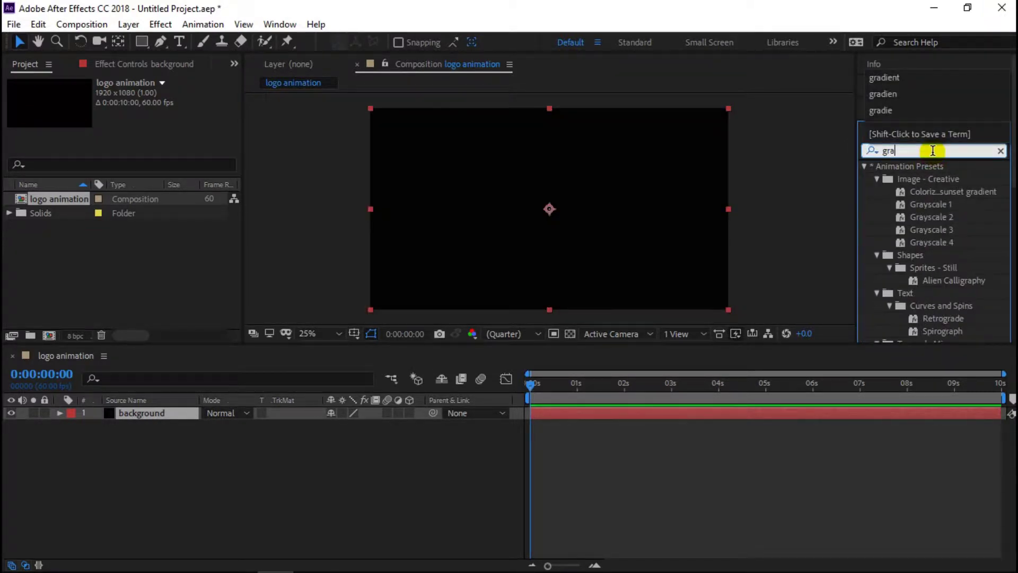
text(die)
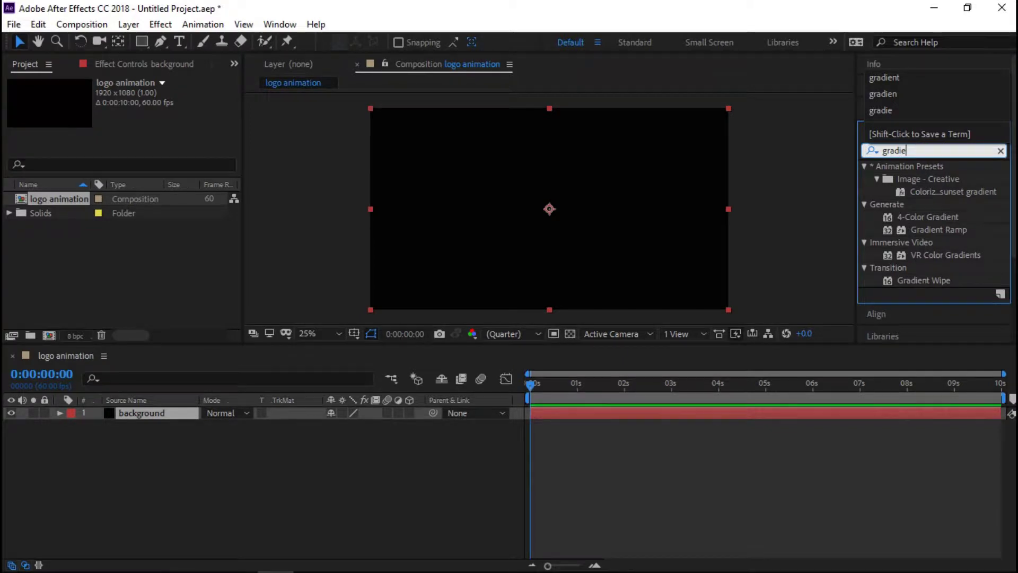
double_click(942, 229)
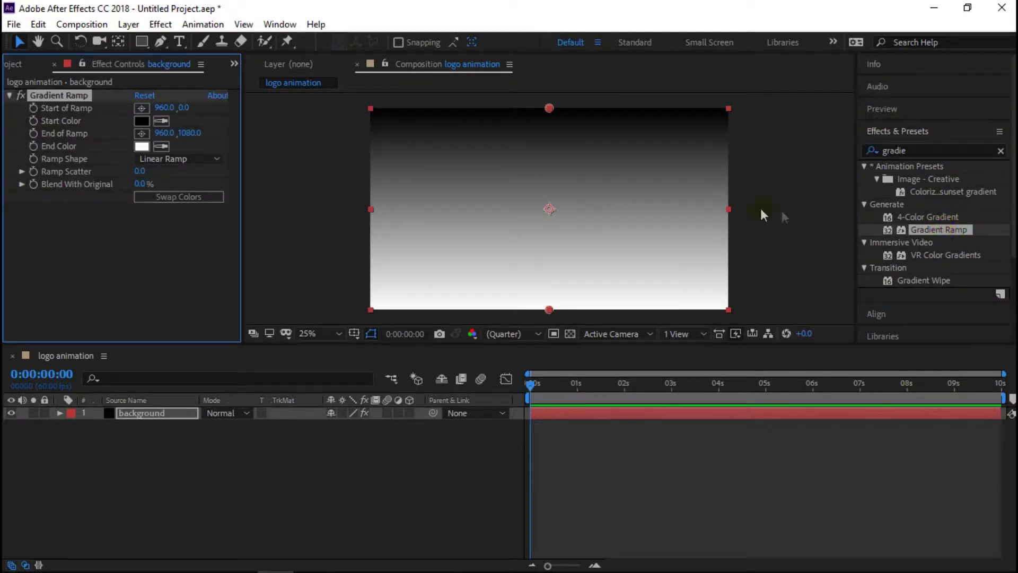
click(204, 159)
click(199, 191)
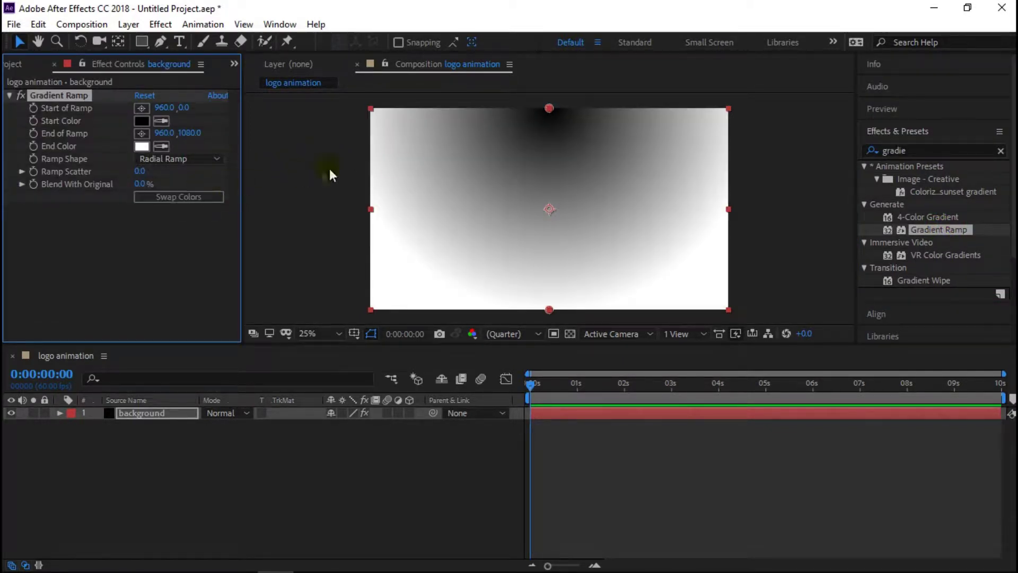
click(166, 196)
drag(550, 106, 548, 213)
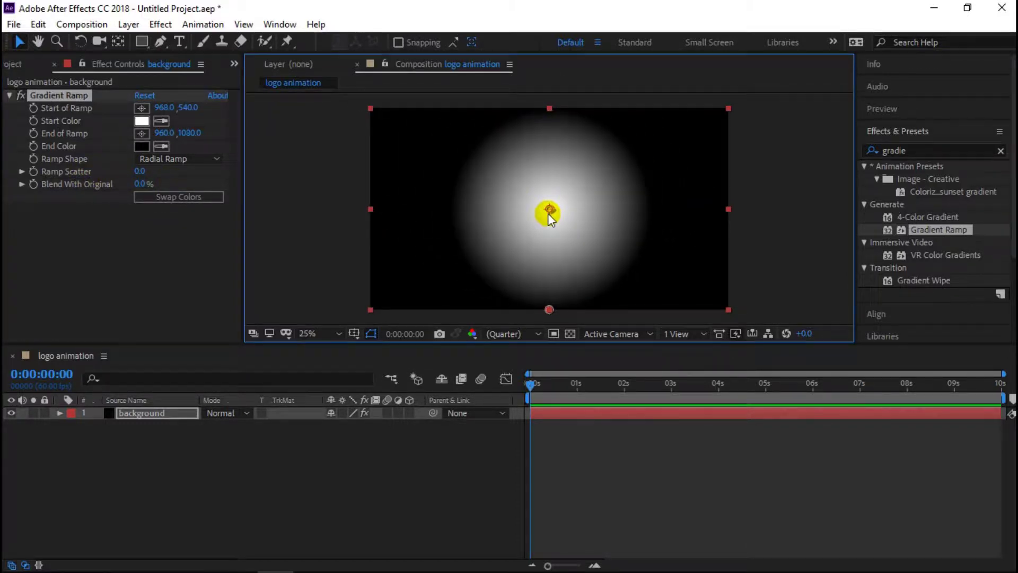
drag(549, 310, 294, 407)
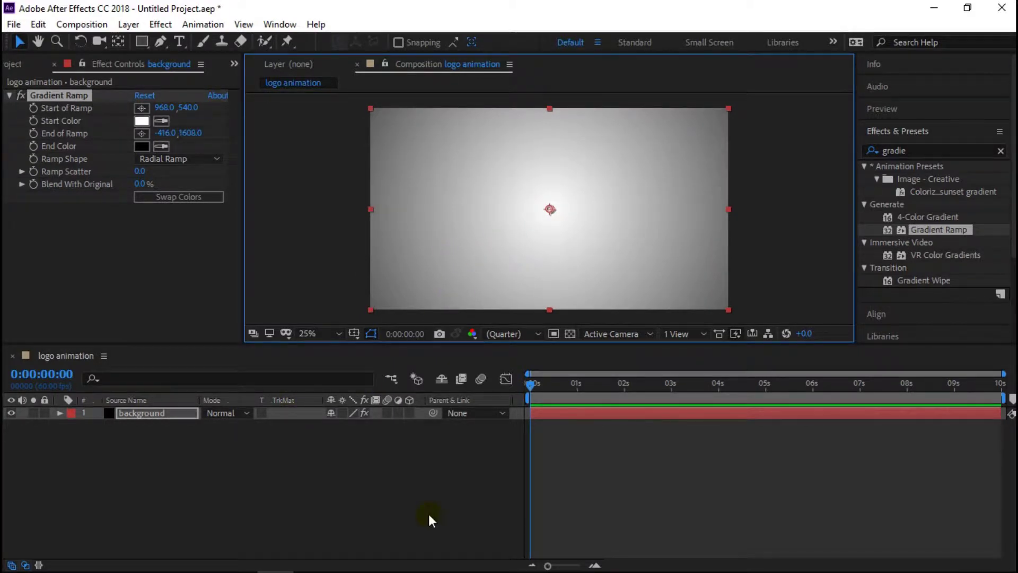
Add a new black solid layer named 'shade' above the background
right_click(180, 447)
mouse_move(337, 284)
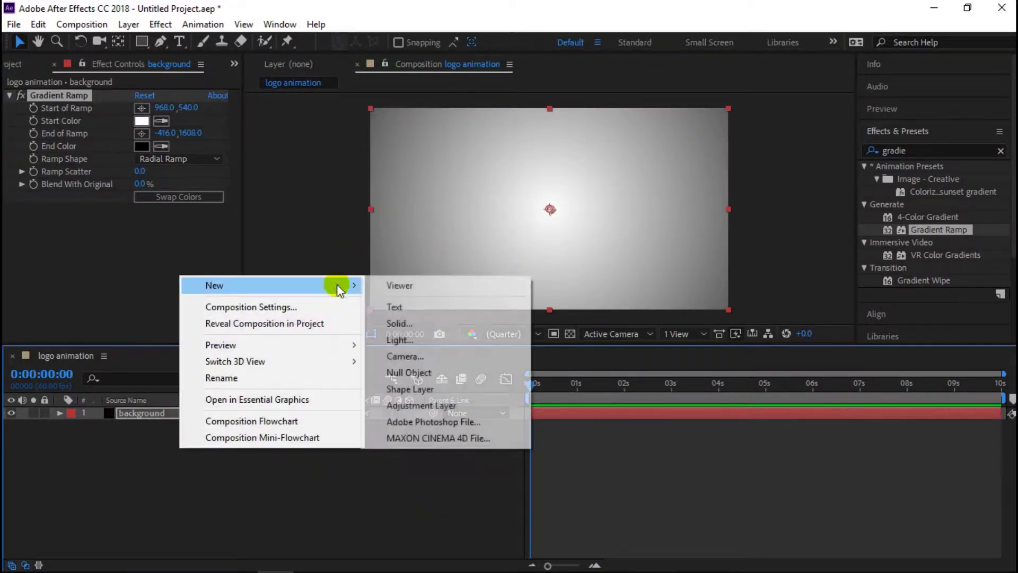
click(409, 321)
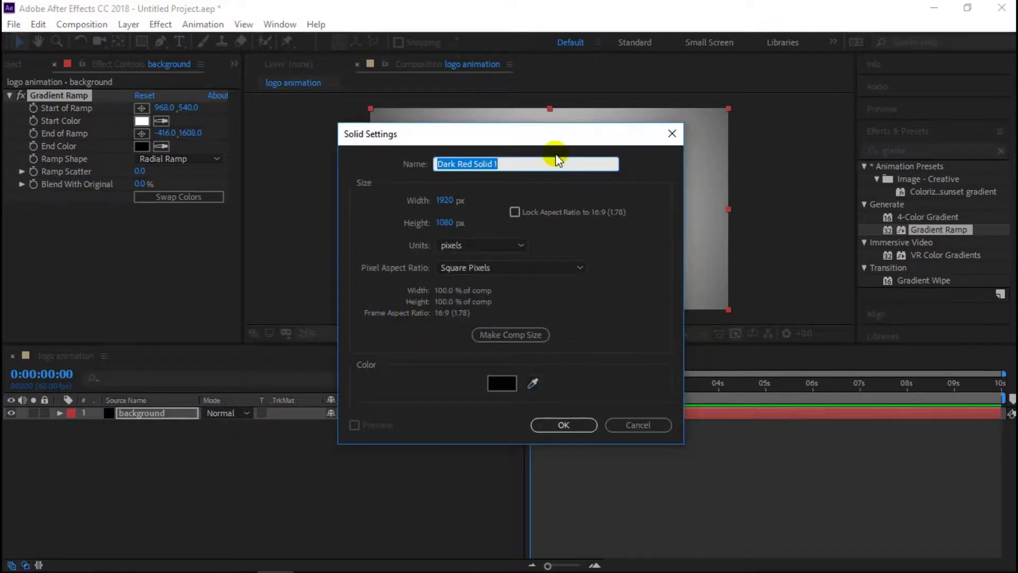
text(shade)
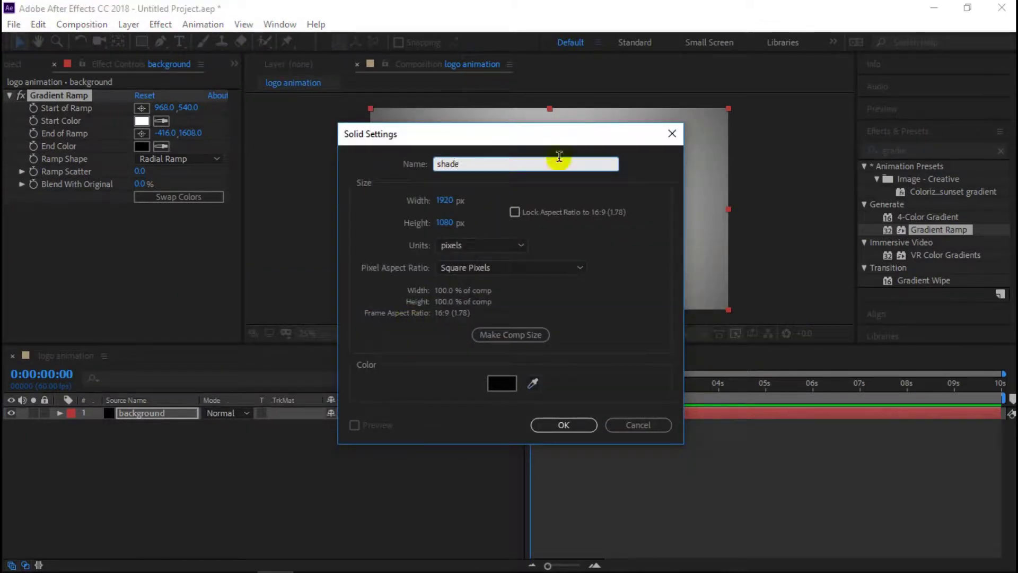
click(563, 424)
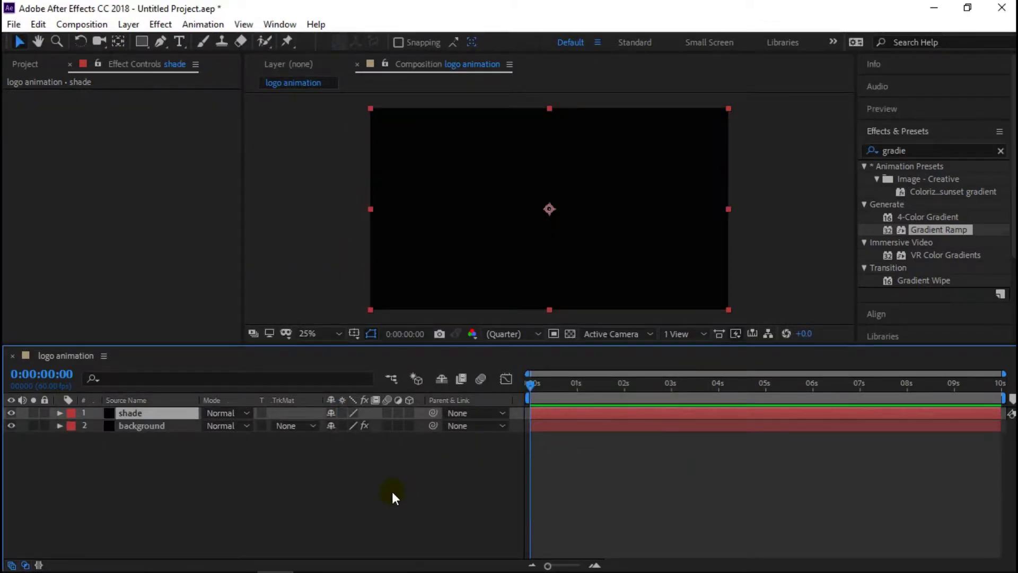
Mask the shade solid to a thin horizontal band with 233-pixel feather
click(143, 42)
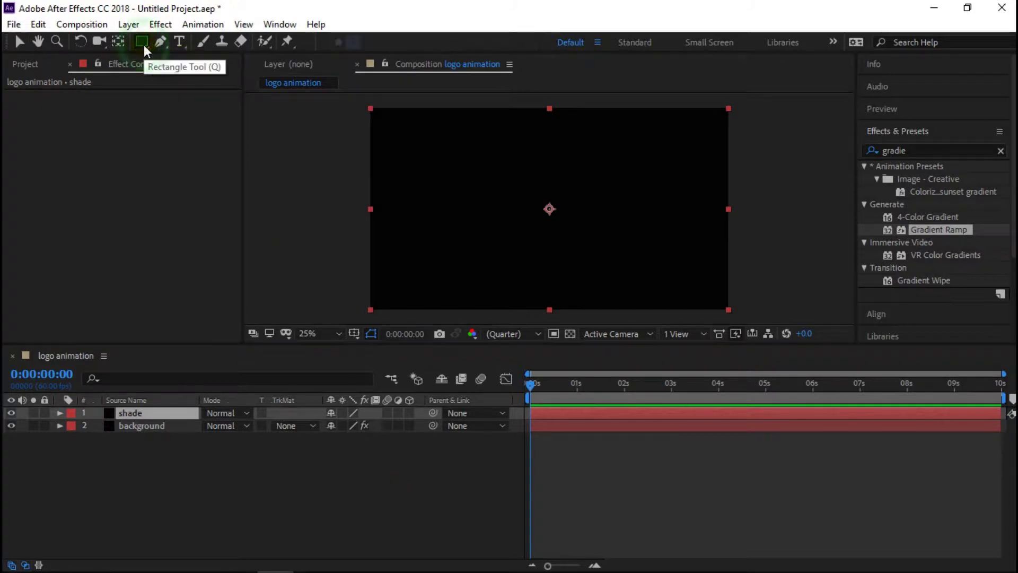
mouse_move(335, 195)
mouse_down()
mouse_move(774, 230)
mouse_move(772, 218)
mouse_up()
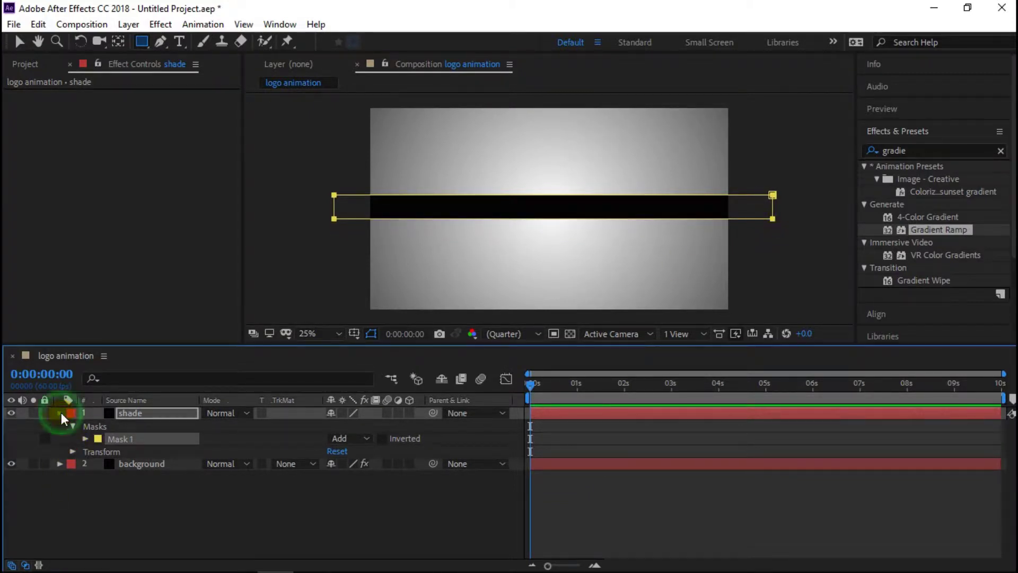
click(73, 451)
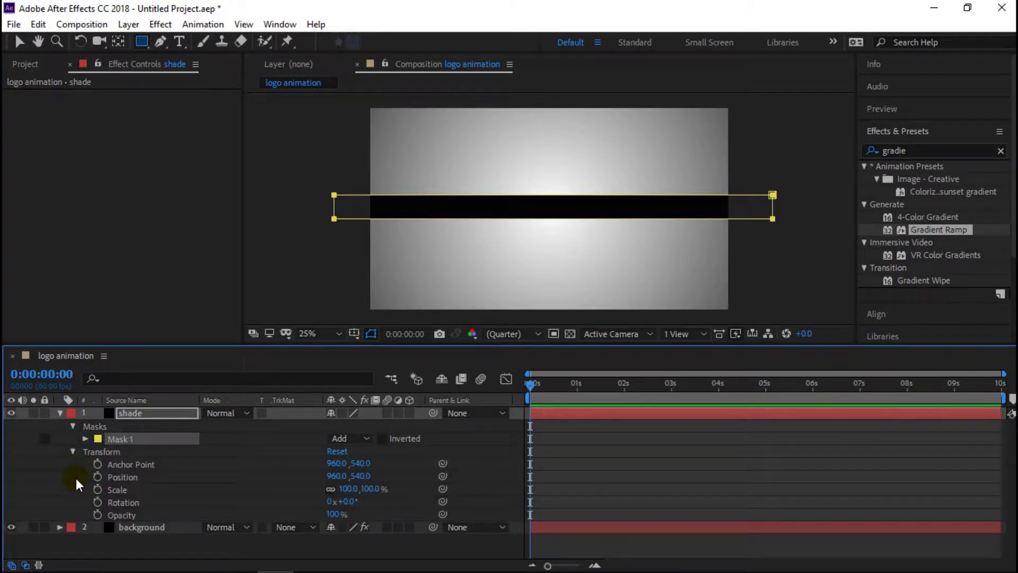
click(84, 438)
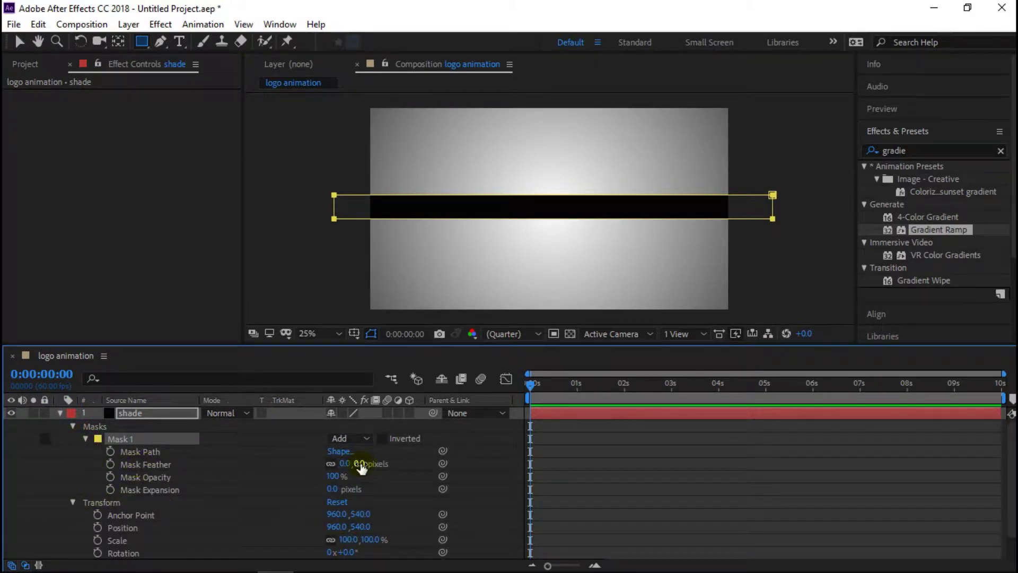
click(359, 463)
text(233)
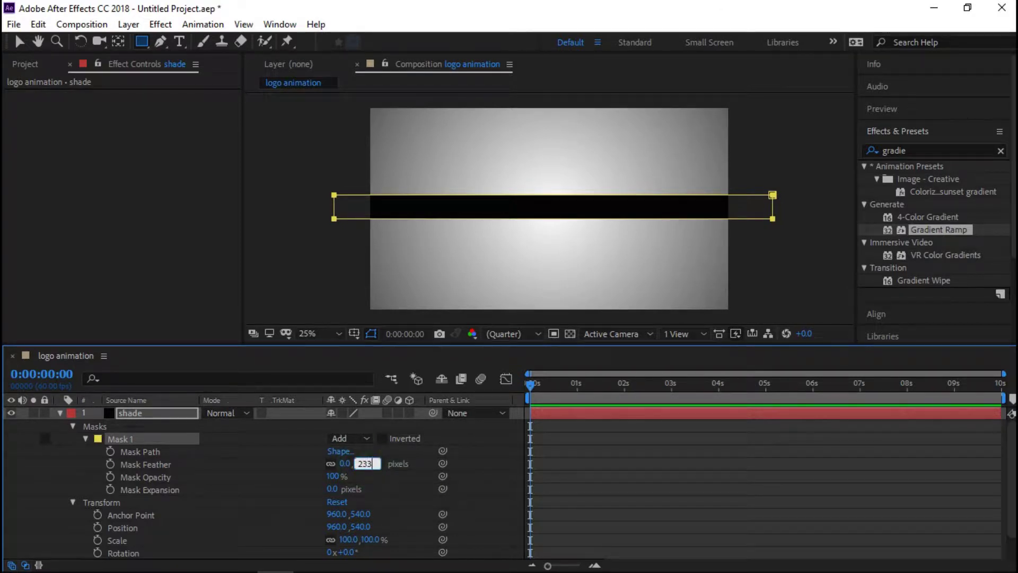
key(Return)
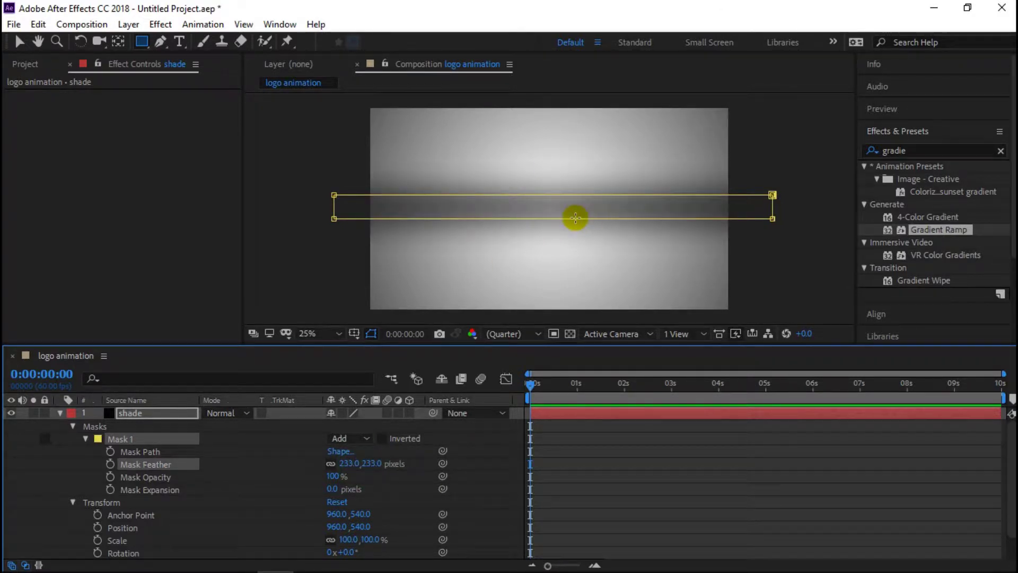
click(581, 218)
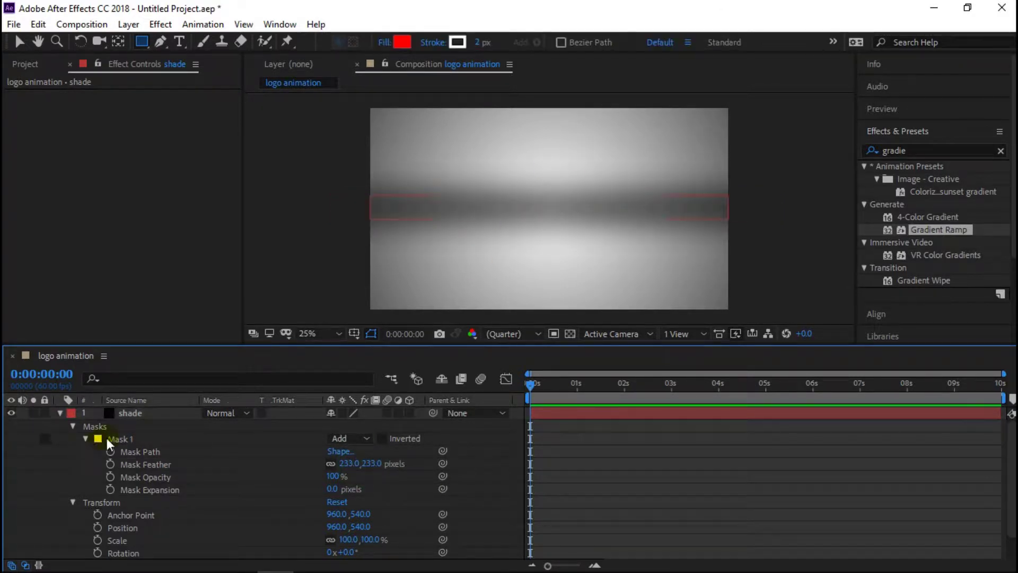
click(60, 413)
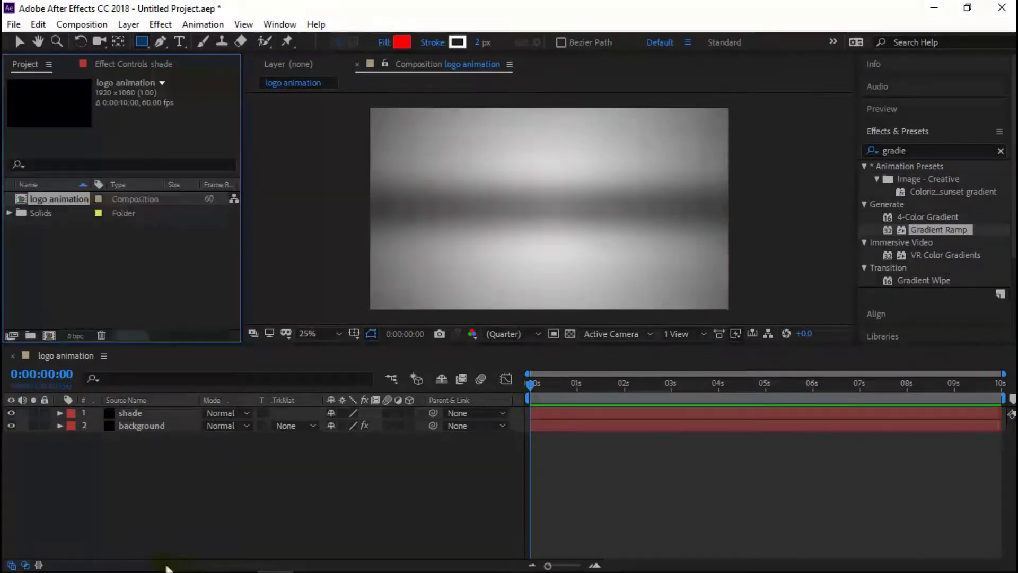
Import the logo and lens flare files into the project
click(127, 566)
mouse_move(254, 112)
mouse_down()
mouse_move(170, 367)
mouse_move(151, 297)
mouse_up()
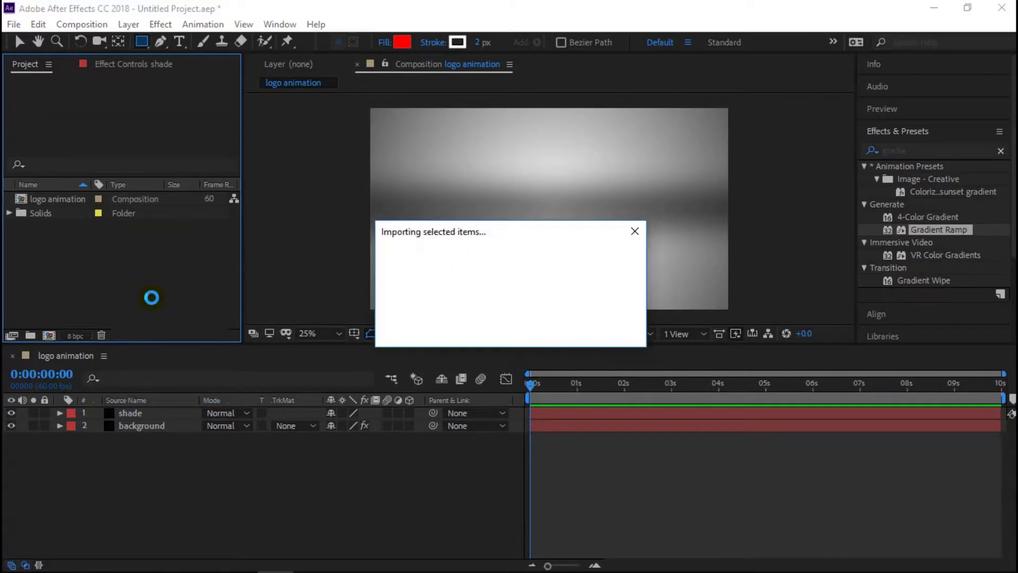
click(84, 274)
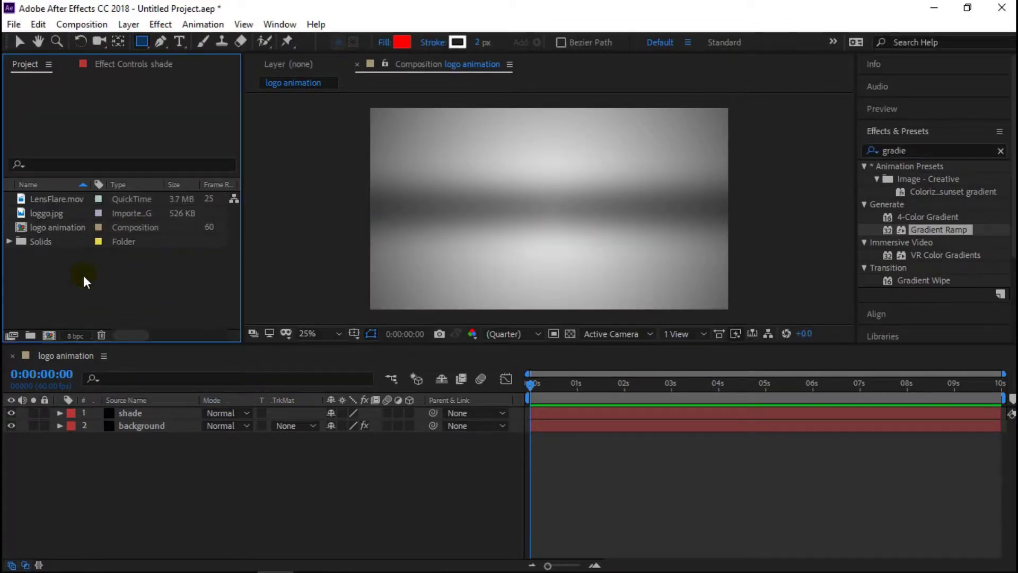
Add loggo.jpg as the top layer and centre it over the backdrop
click(43, 217)
drag(42, 210, 133, 415)
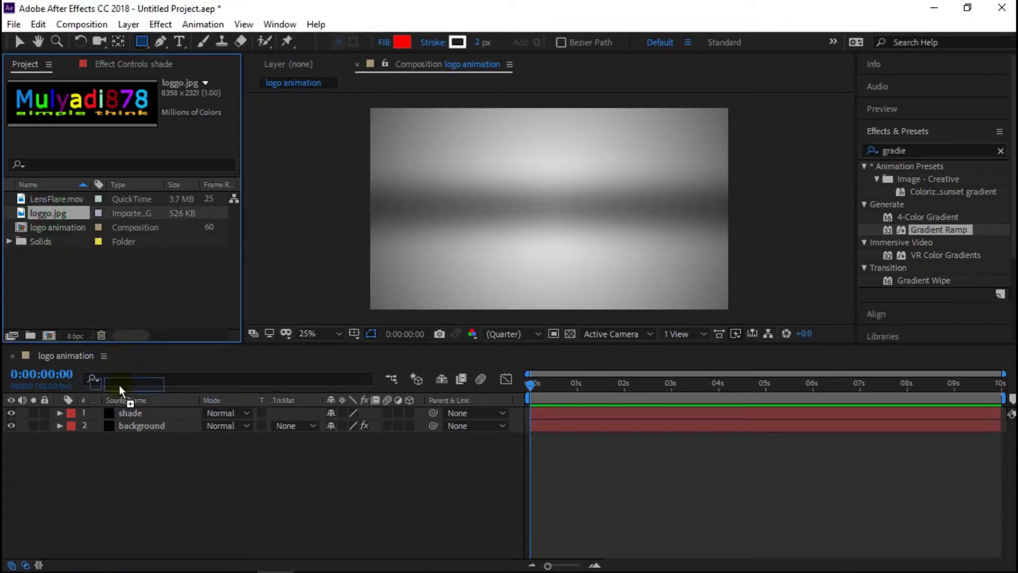
click(18, 41)
mouse_move(602, 216)
mouse_down()
mouse_move(550, 239)
mouse_move(615, 186)
mouse_move(656, 191)
mouse_up()
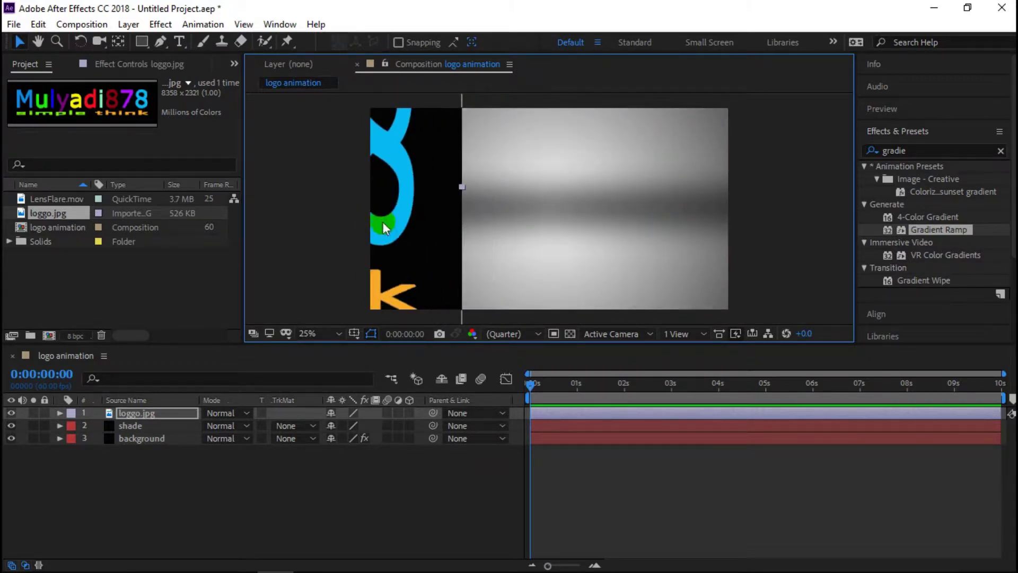
mouse_move(655, 191)
mouse_down()
mouse_move(500, 222)
mouse_move(647, 230)
mouse_move(755, 212)
mouse_move(638, 211)
mouse_move(485, 237)
mouse_move(728, 212)
mouse_move(618, 218)
mouse_move(517, 262)
mouse_move(526, 227)
mouse_move(524, 300)
mouse_move(548, 145)
mouse_move(530, 265)
mouse_move(518, 175)
mouse_move(535, 191)
mouse_move(578, 196)
mouse_up()
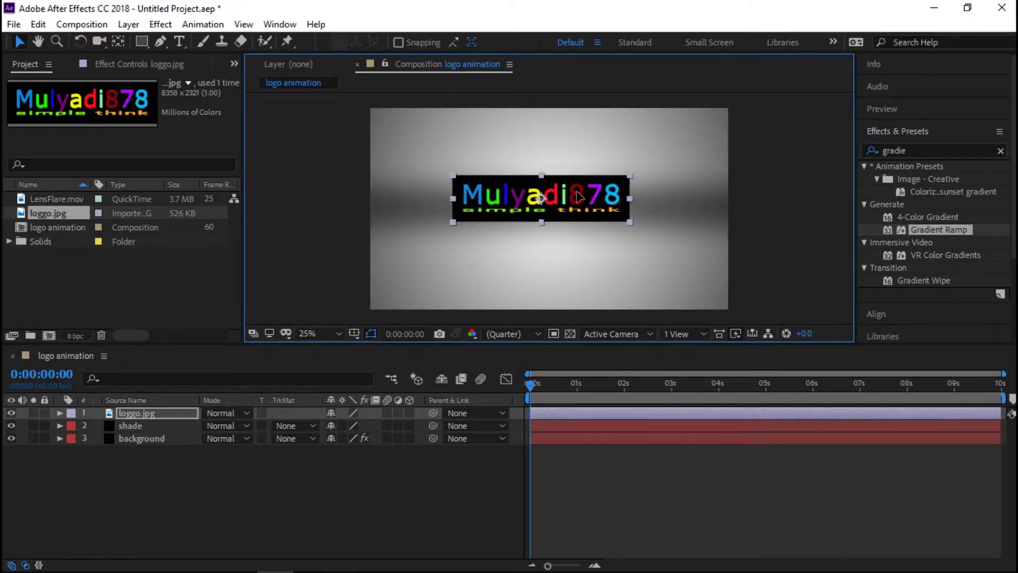
click(310, 482)
Pre-compose loggo.jpg into 'loggo.jpg Comp' with all attributes moved inside, showing its Transform properties
right_click(181, 412)
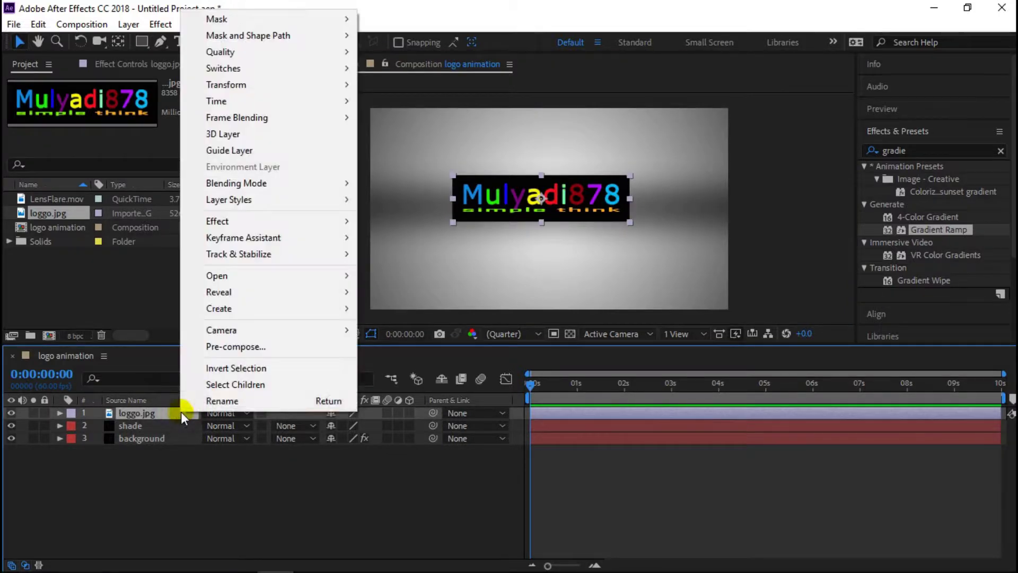
click(265, 346)
click(549, 198)
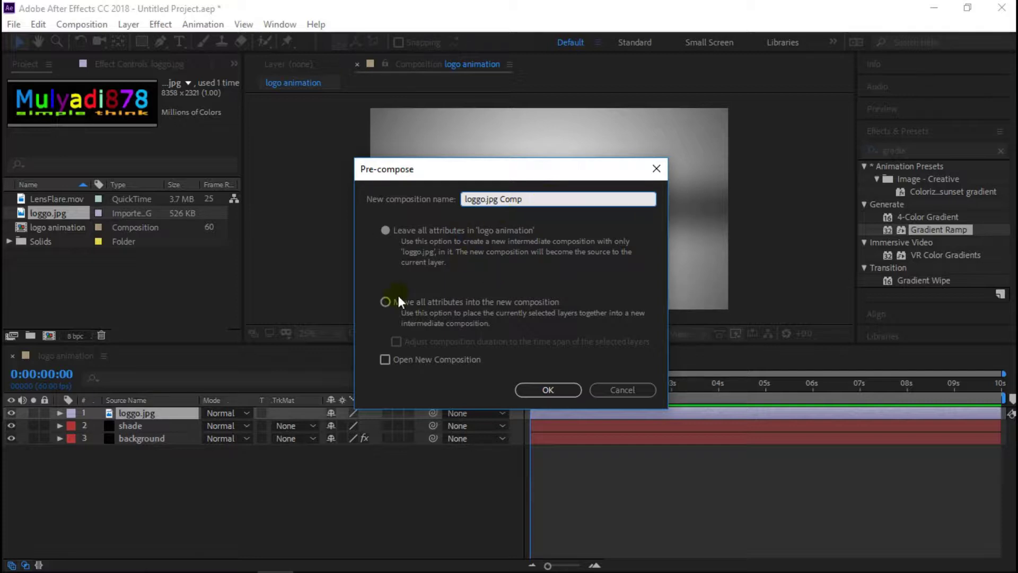
click(386, 302)
click(537, 385)
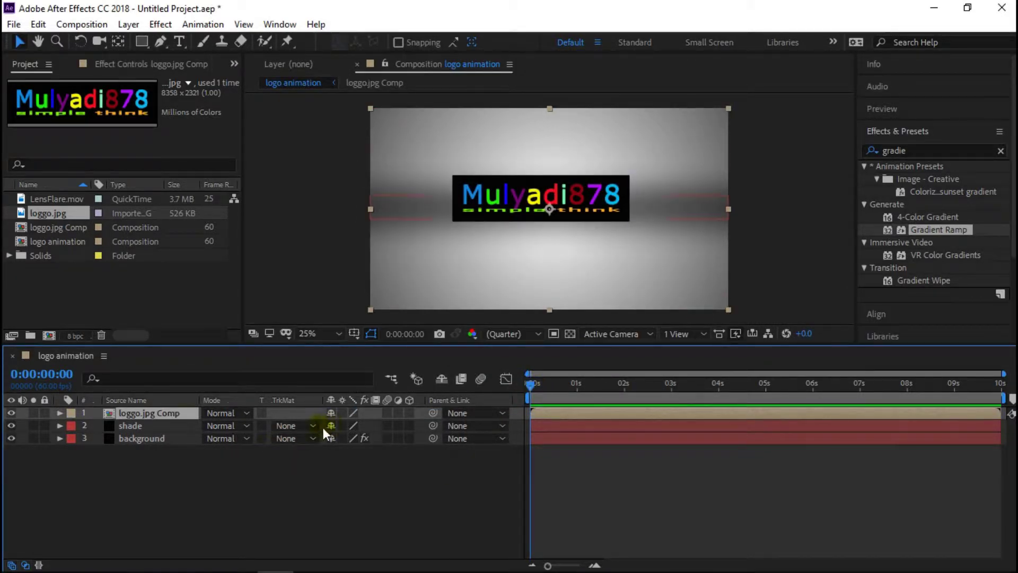
click(60, 413)
click(73, 426)
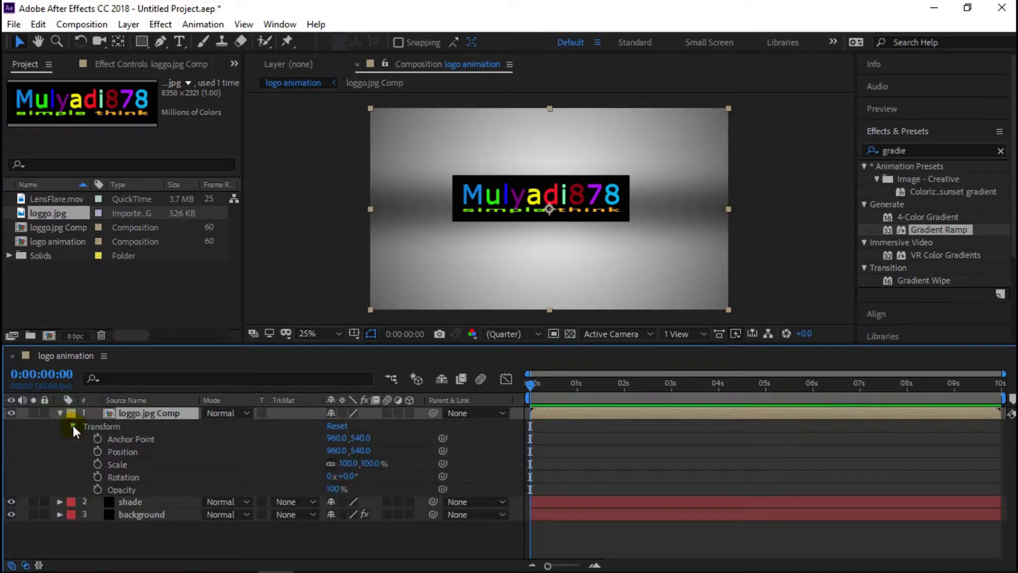
Keyframe the logo comp's Scale at 100% at 1 second and 0% at 0 seconds
click(577, 397)
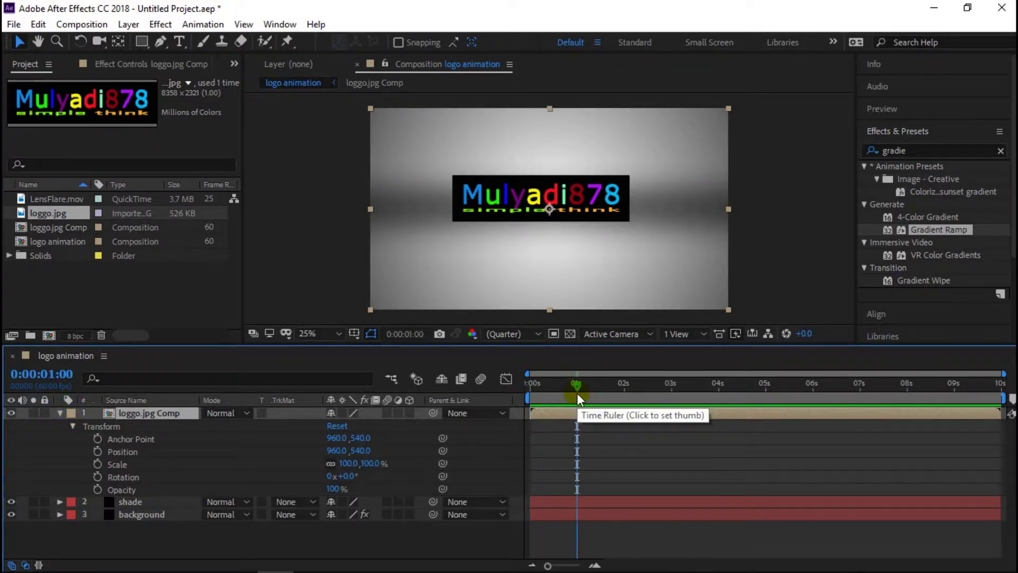
click(97, 464)
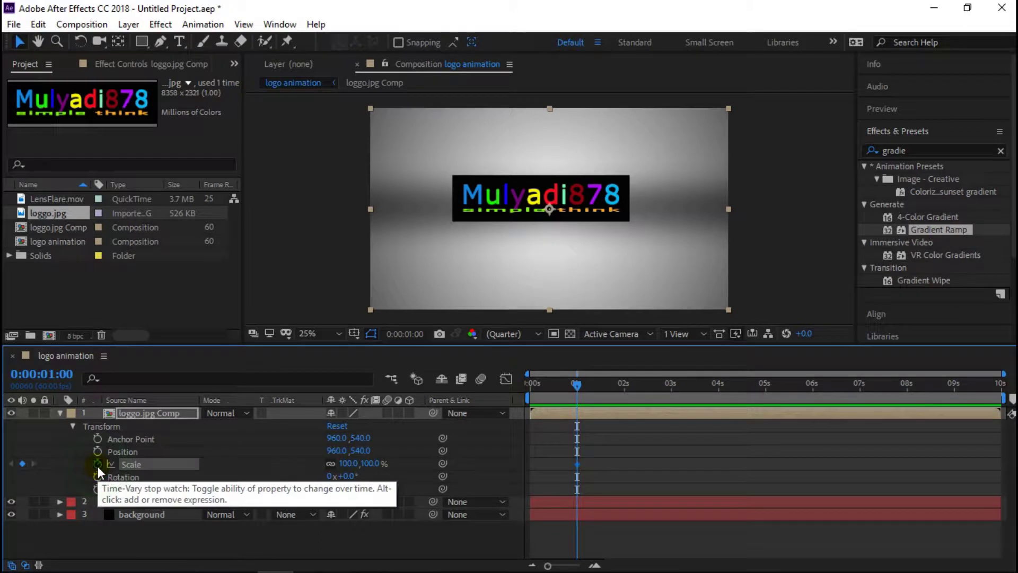
drag(576, 386, 467, 395)
click(372, 463)
text(0)
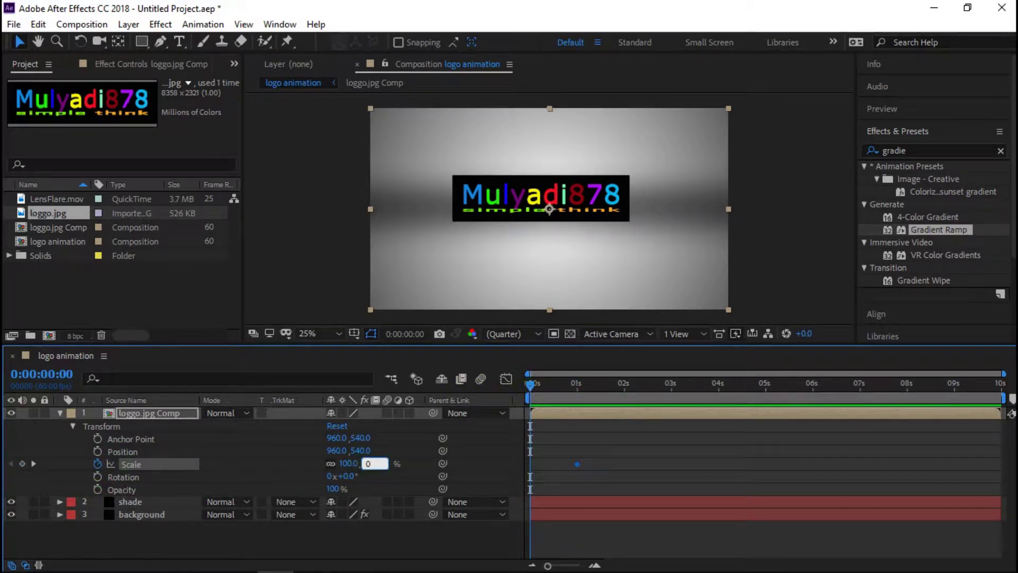
key(Return)
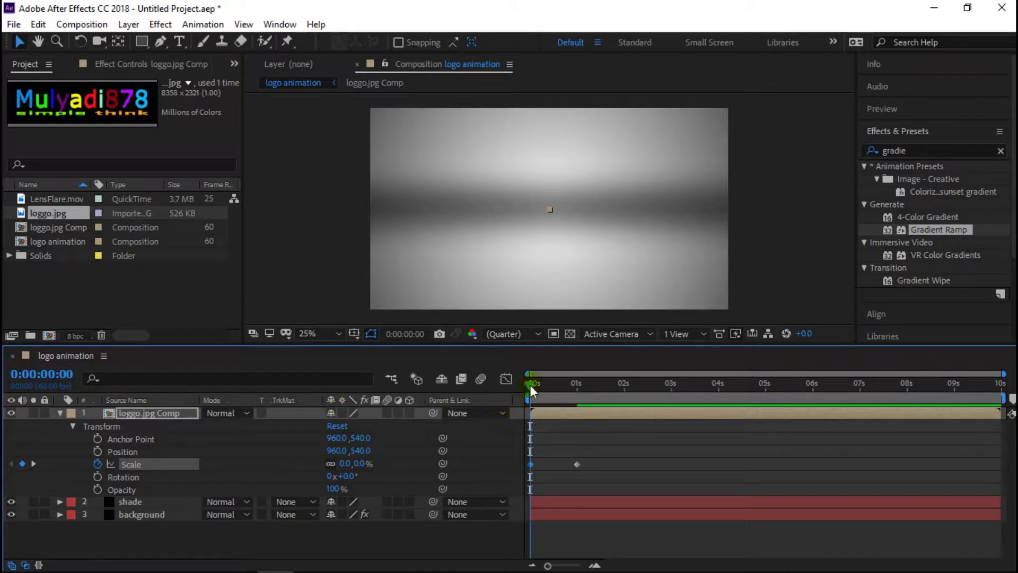
Scrub to check the growth and zoom the timeline to 10-frame ticks, parking at 1:10
drag(527, 387, 555, 386)
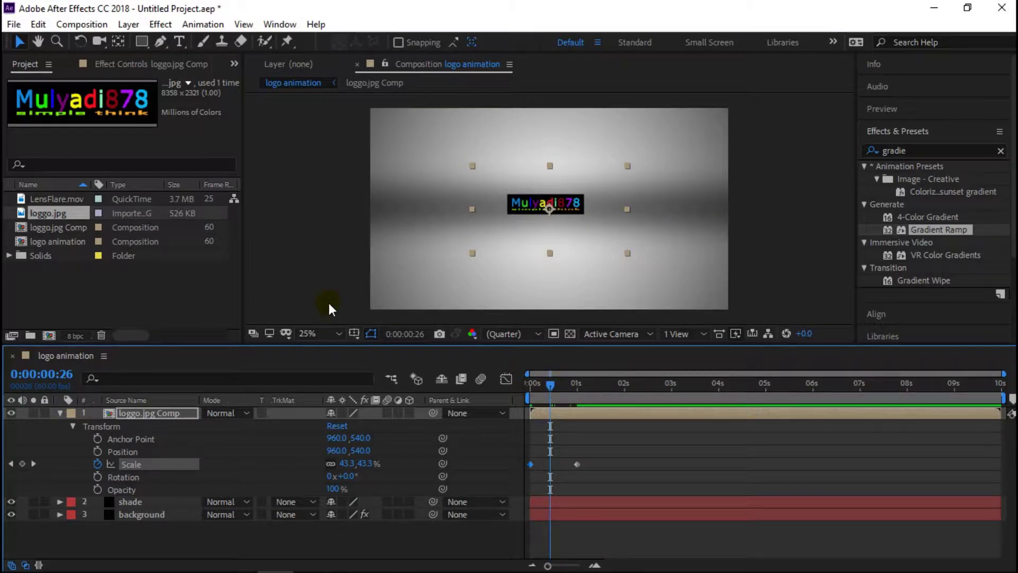
click(595, 565)
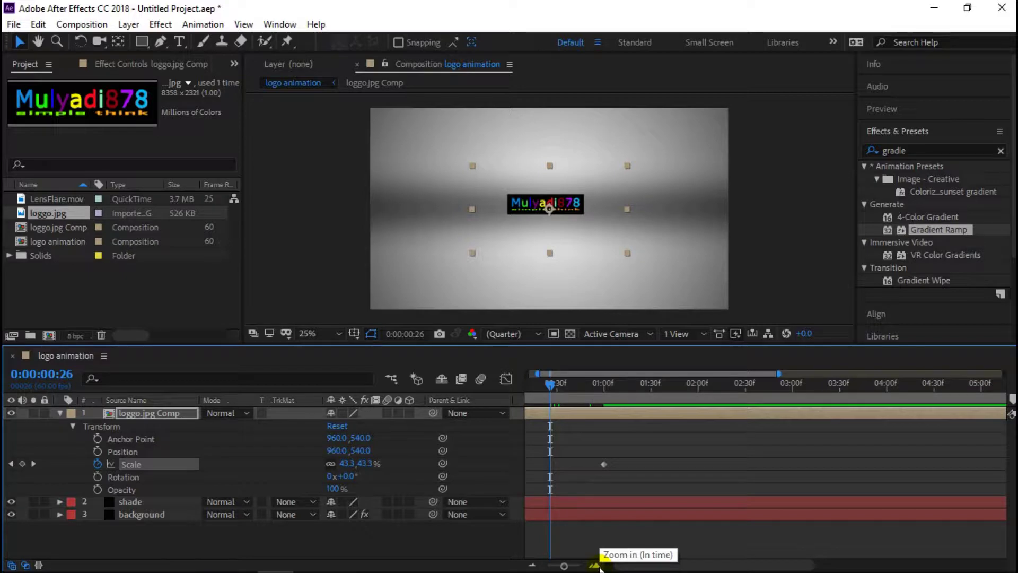
click(594, 565)
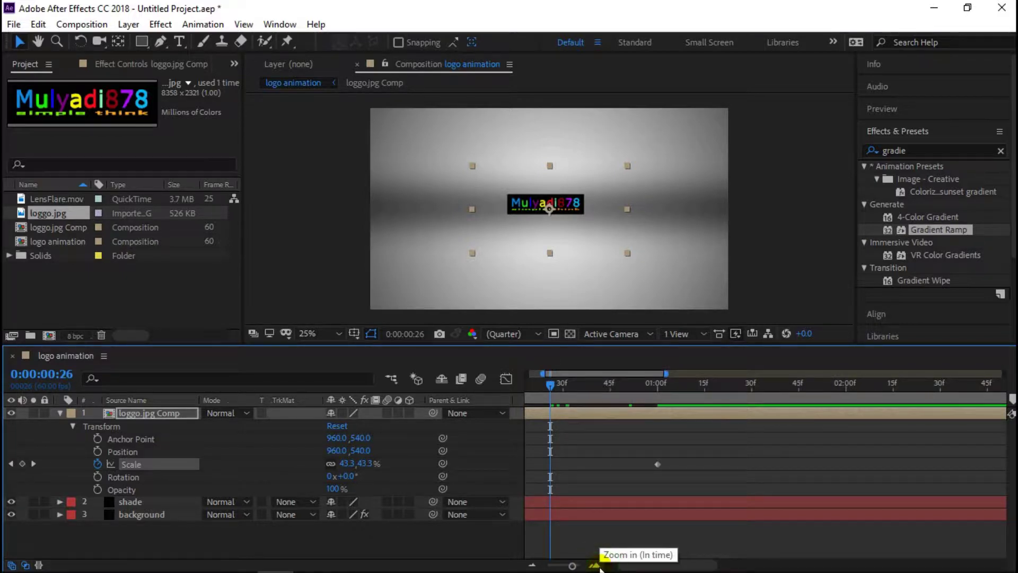
click(595, 565)
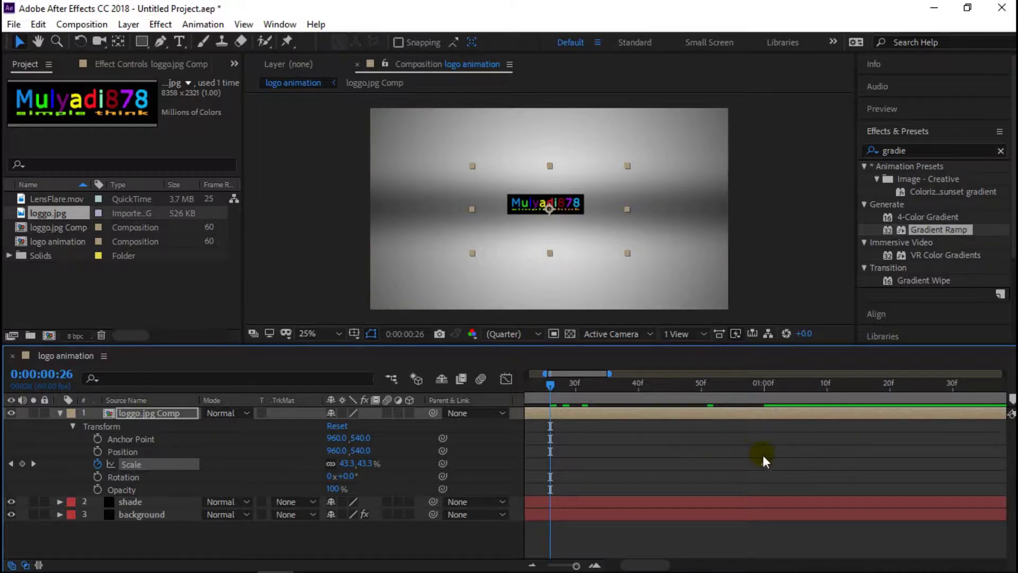
drag(552, 385, 768, 387)
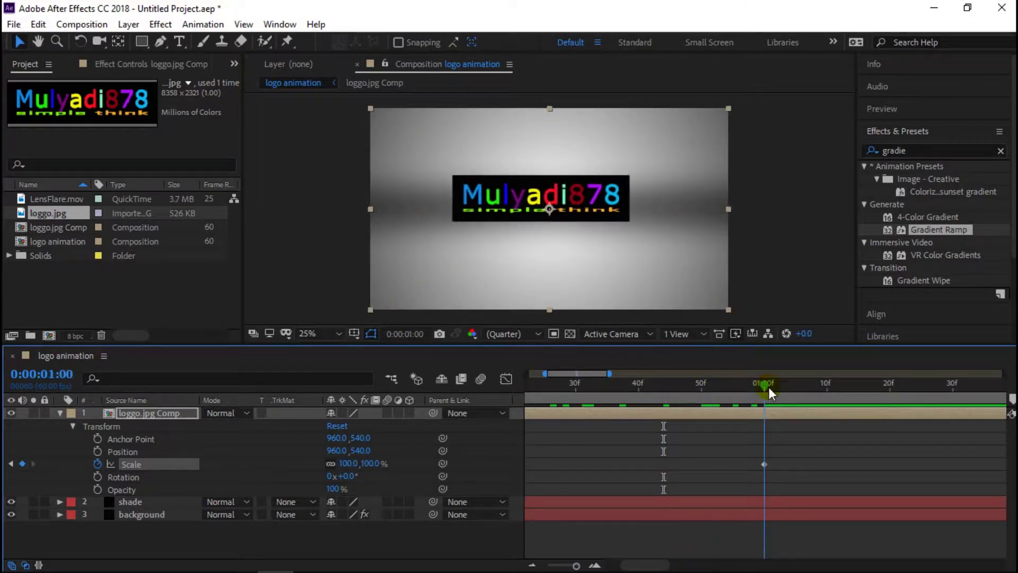
click(533, 565)
click(533, 565)
click(533, 565)
click(533, 565)
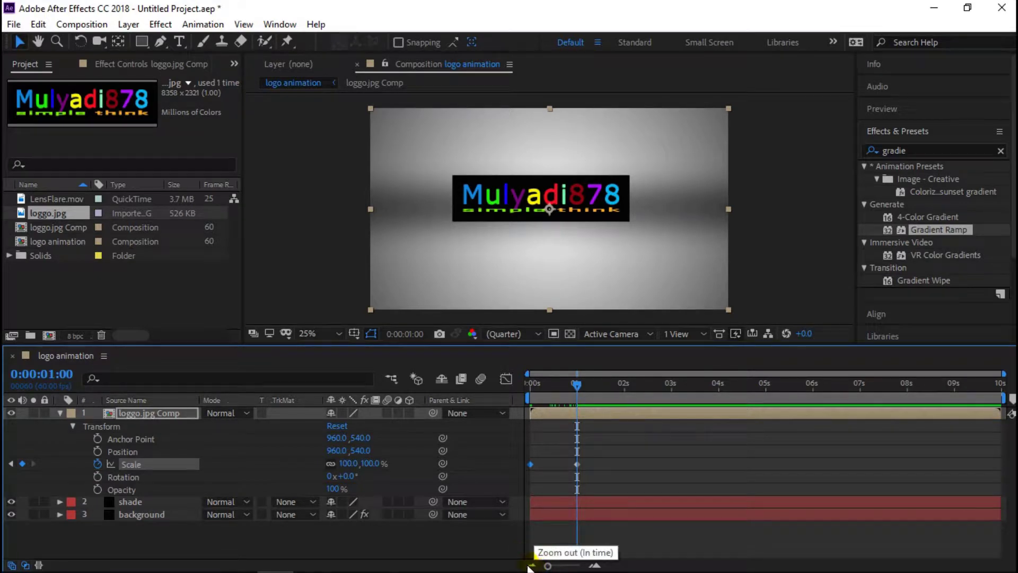
click(594, 565)
click(594, 565)
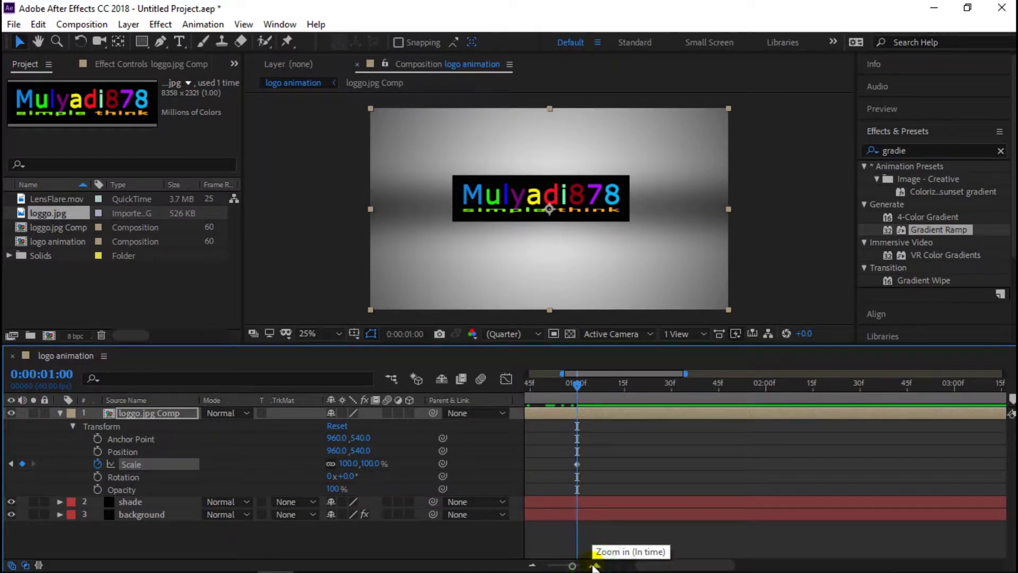
click(594, 565)
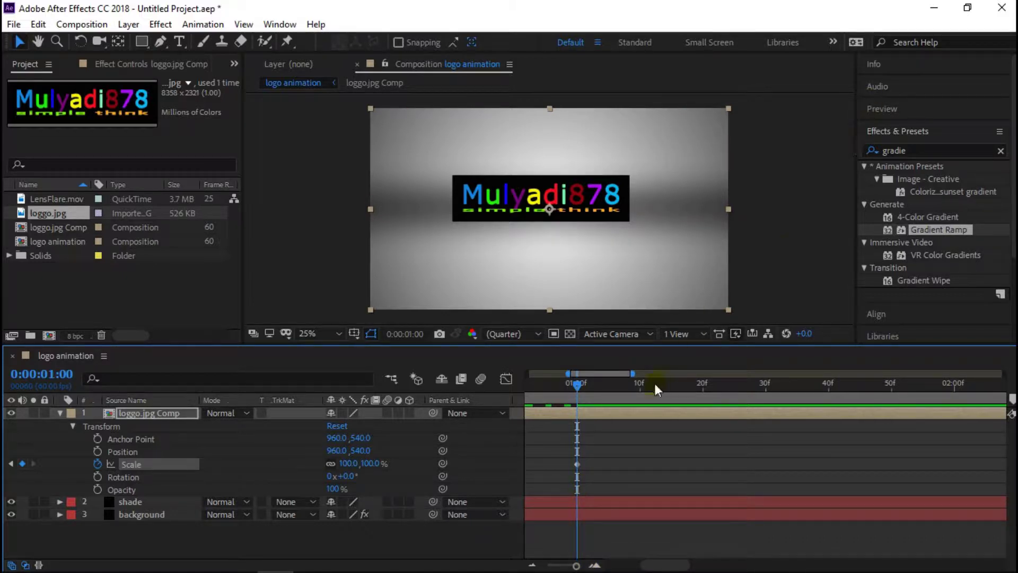
click(640, 391)
Add Scale keyframes of 80% at 1:10 and 90% at 1:20
click(373, 462)
text(80)
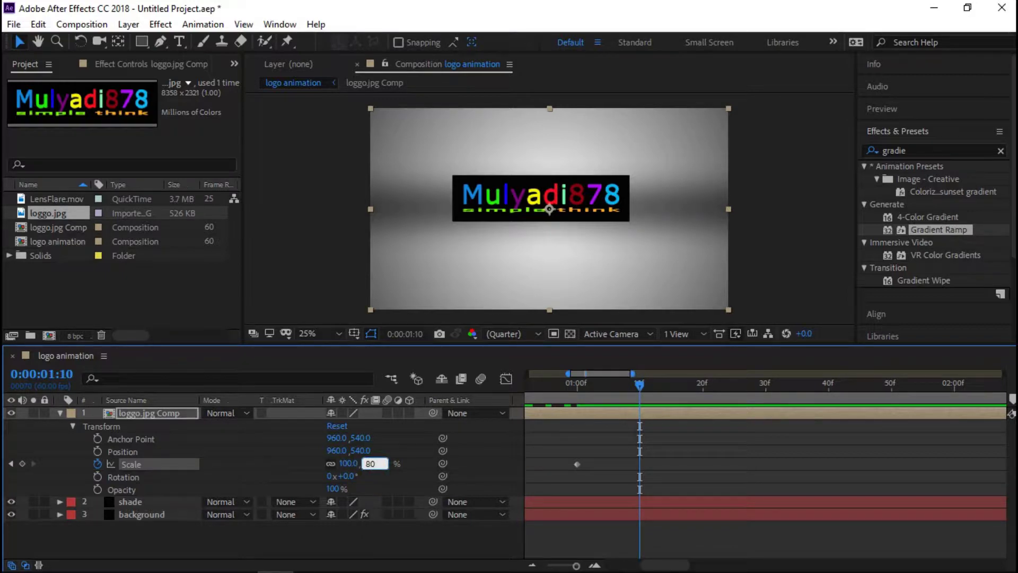
key(Return)
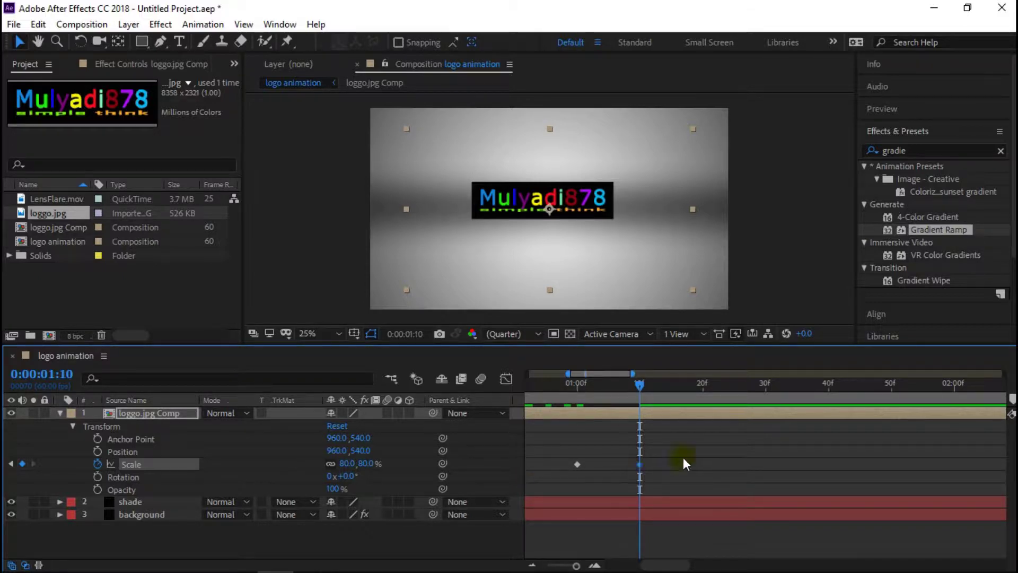
click(702, 390)
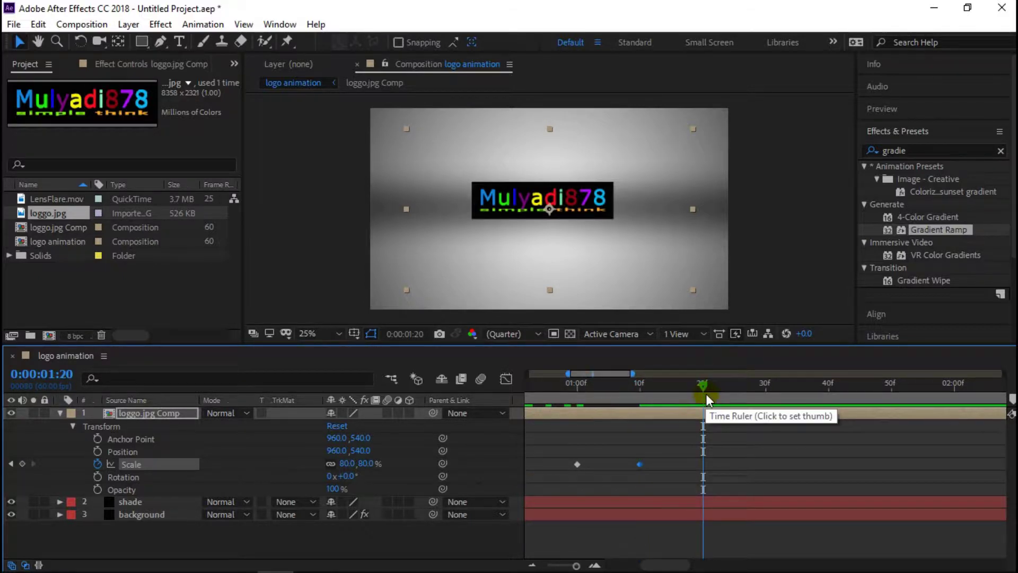
click(369, 464)
text(90)
key(Return)
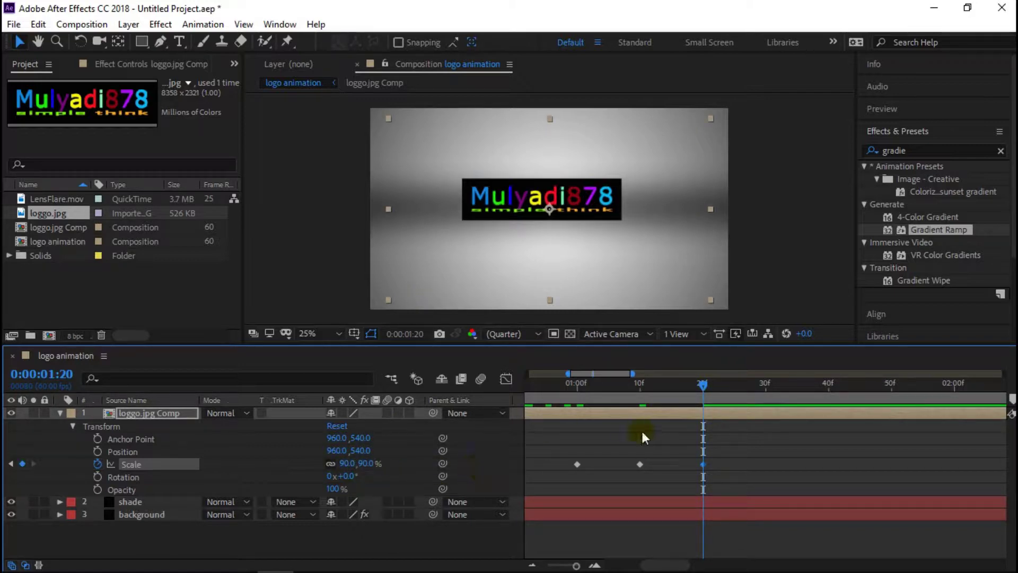
Add Scale keyframes of 85% at 1:30 and 88% at 1:40, then view all keyframes
click(765, 386)
click(366, 464)
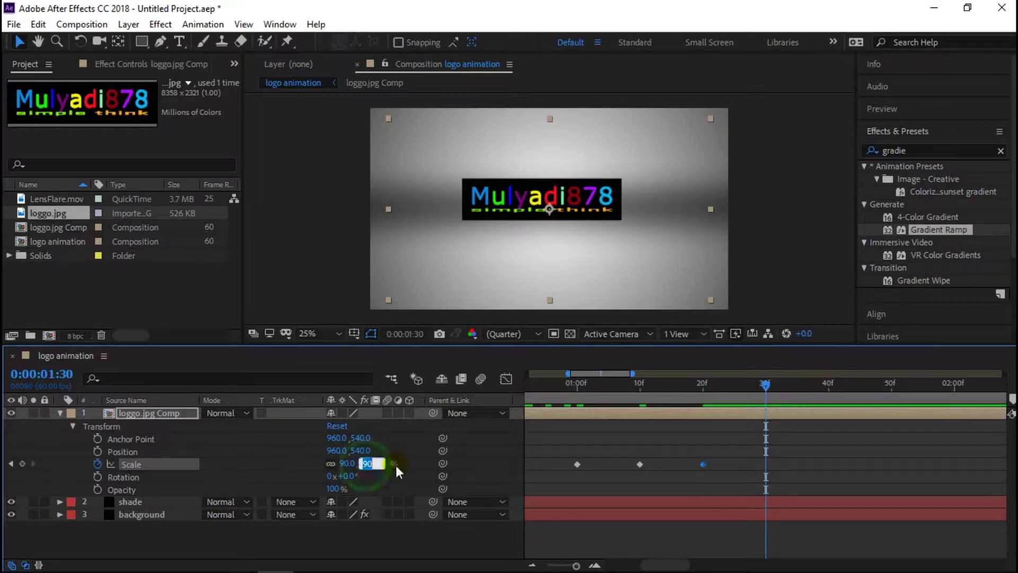
text(85)
key(Return)
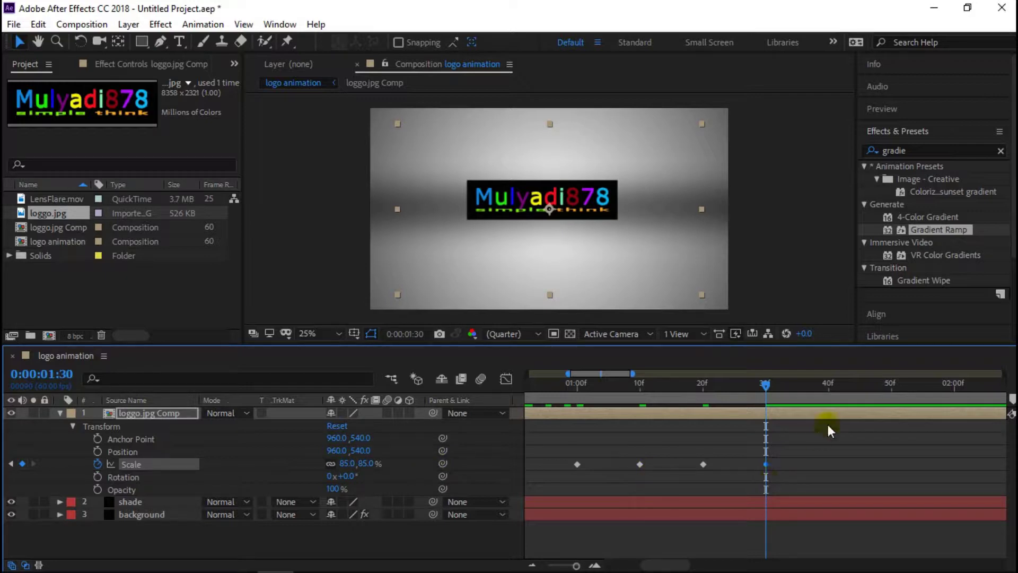
click(828, 388)
click(369, 465)
key(Return)
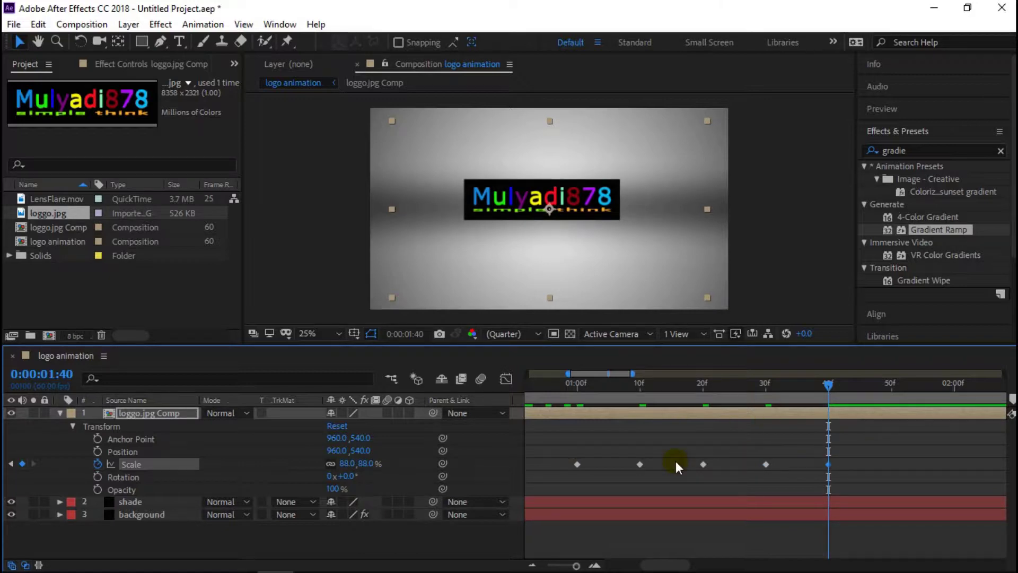
key(F4)
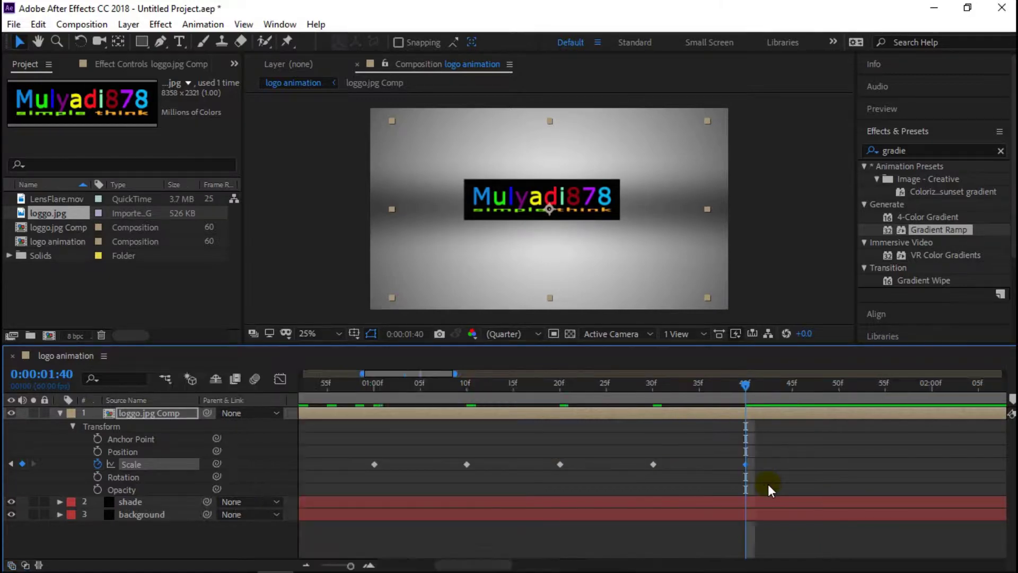
key(F4)
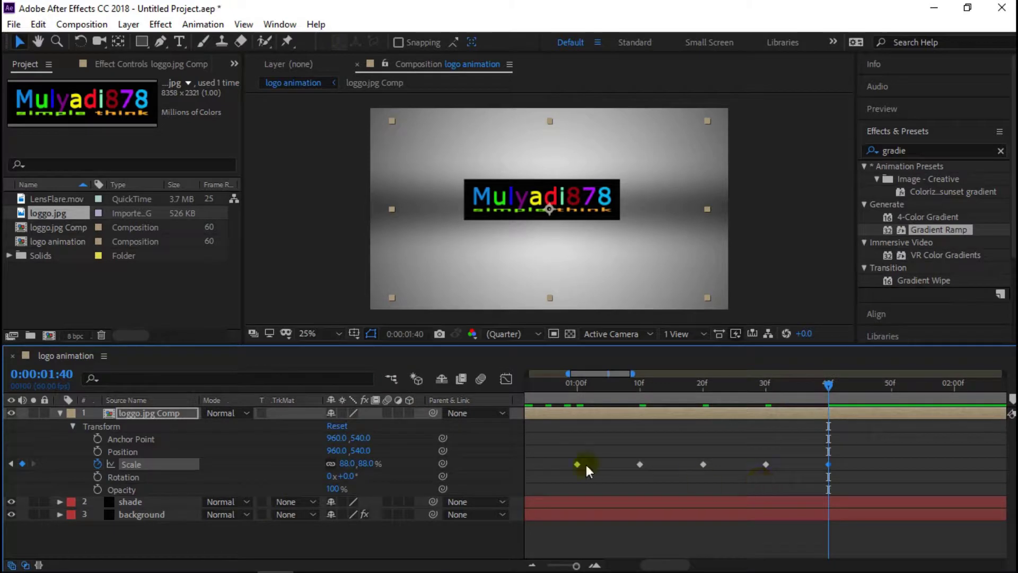
click(532, 565)
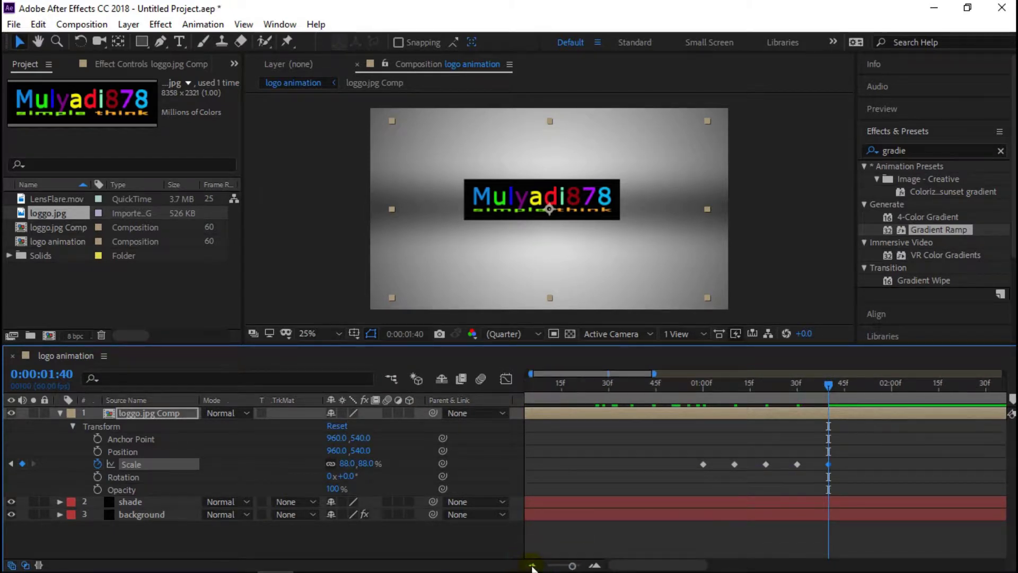
Apply Easy Ease to all of the logo comp's Scale keyframes
mouse_move(572, 469)
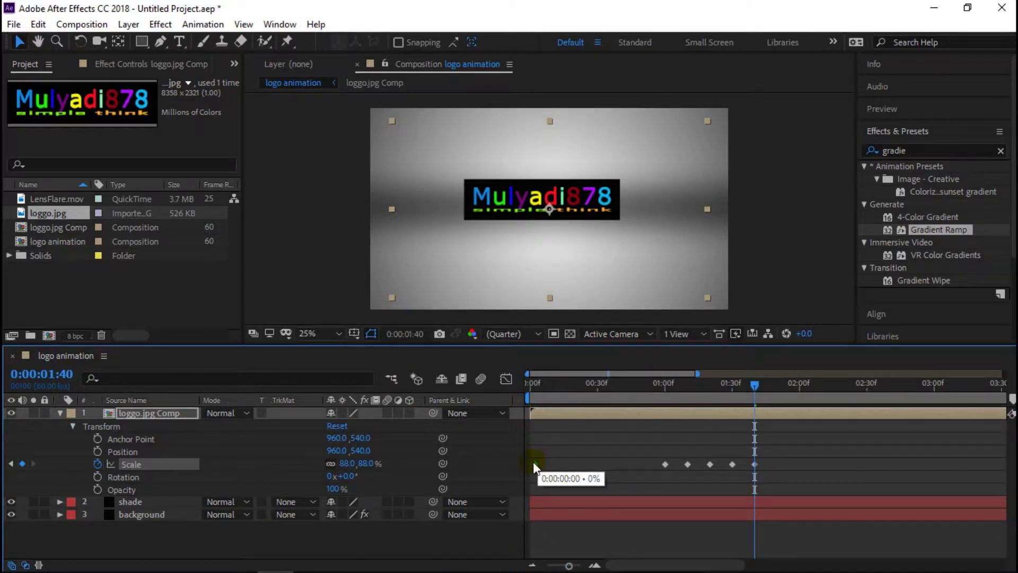
drag(574, 466, 530, 462)
drag(765, 460, 529, 469)
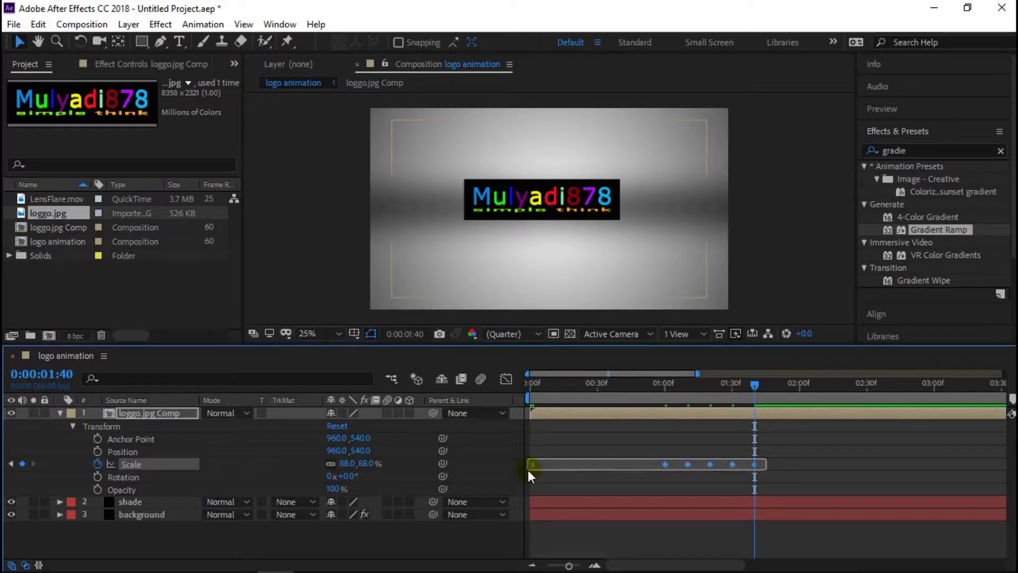
drag(527, 470, 529, 469)
right_click(530, 463)
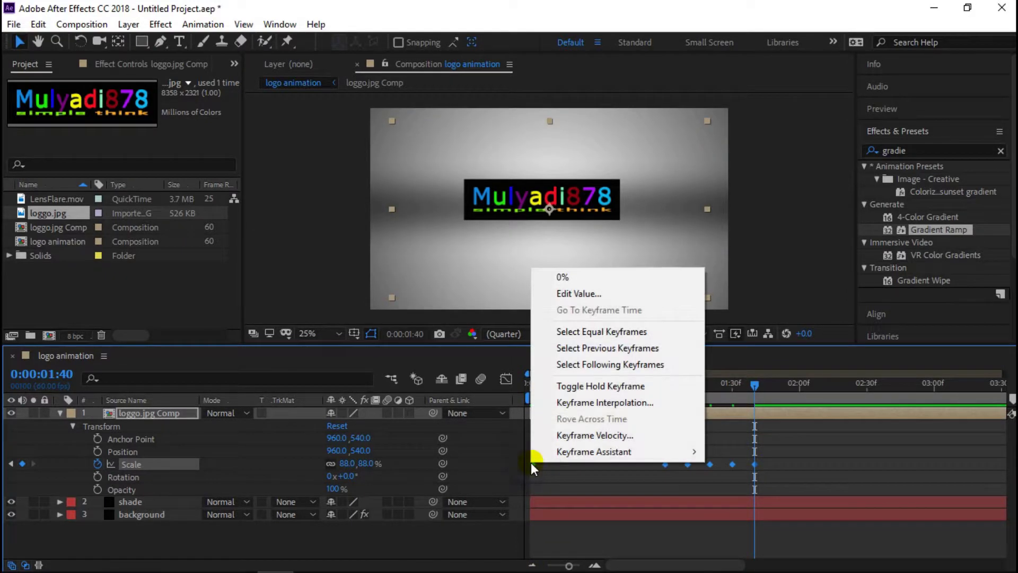
mouse_move(574, 453)
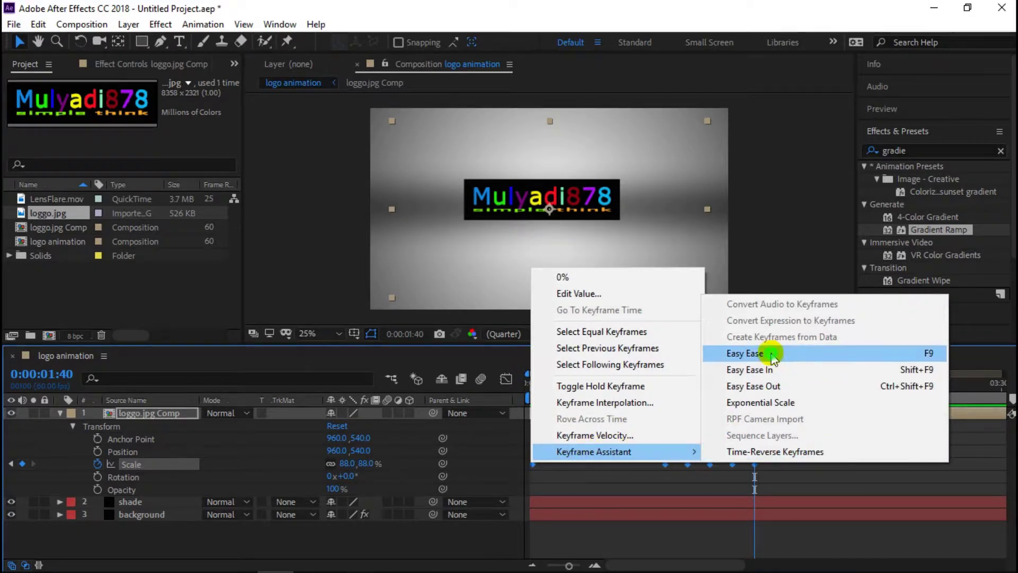
click(772, 355)
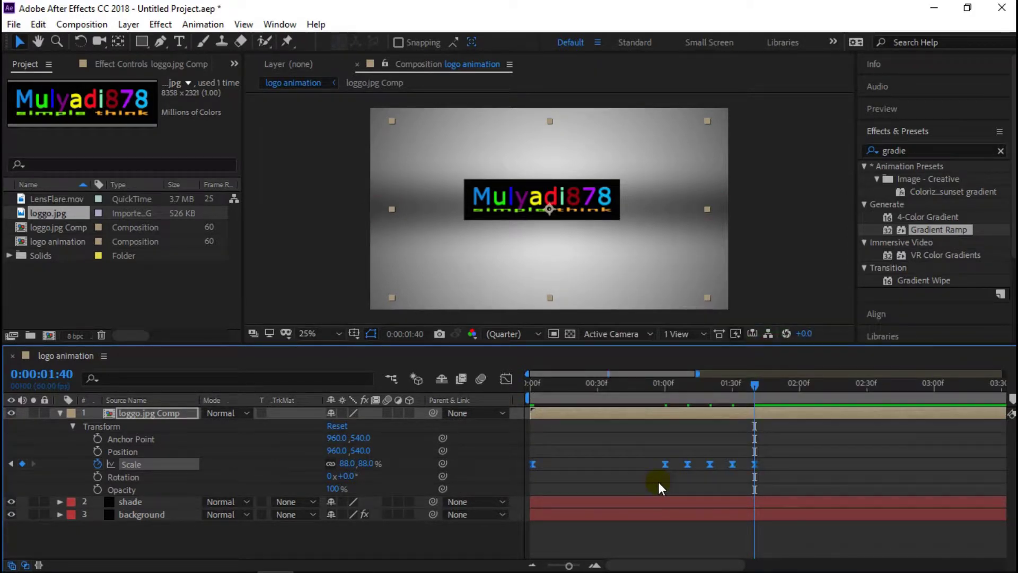
Extend the first Scale keyframe's influence in the Graph Editor's speed curve
click(505, 377)
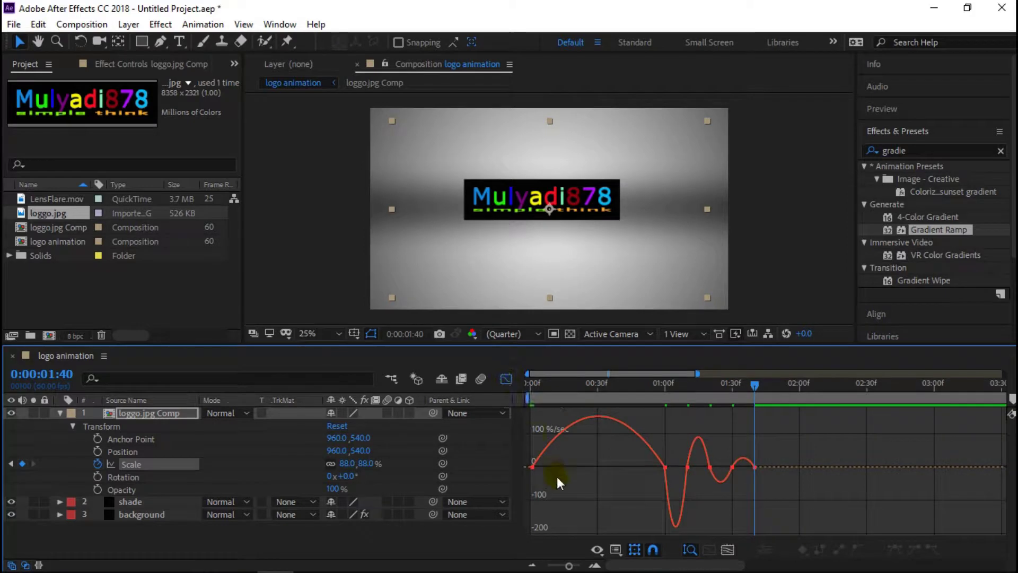
drag(543, 478, 653, 493)
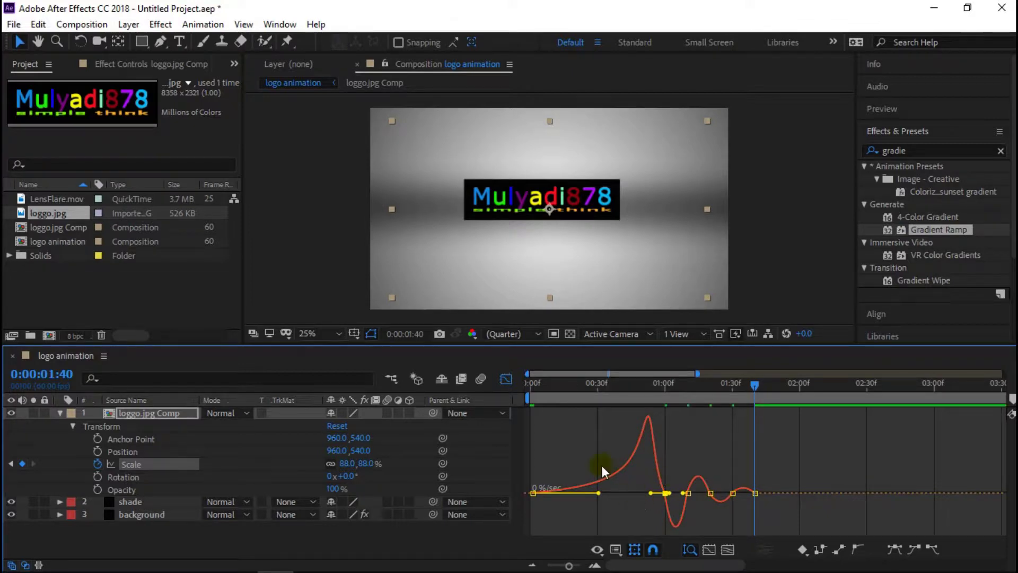
click(504, 378)
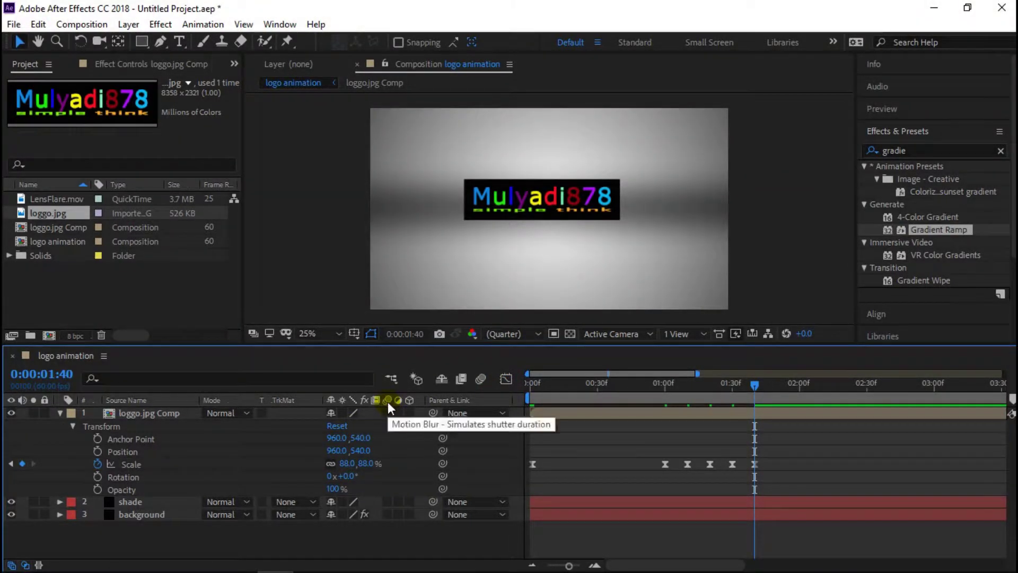
Enable motion blur on the loggo.jpg Comp layer and for the composition
click(161, 411)
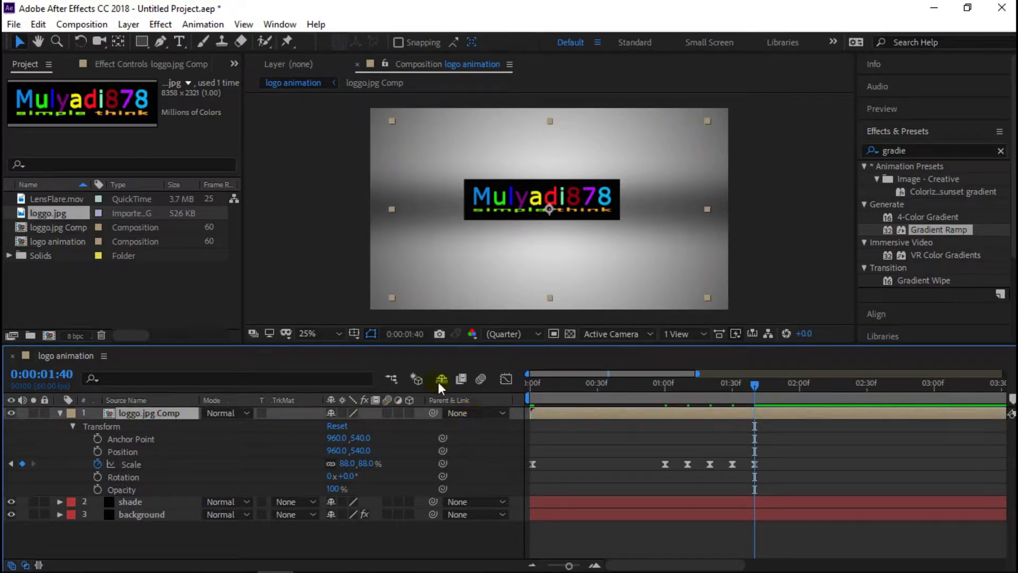
click(387, 413)
click(478, 379)
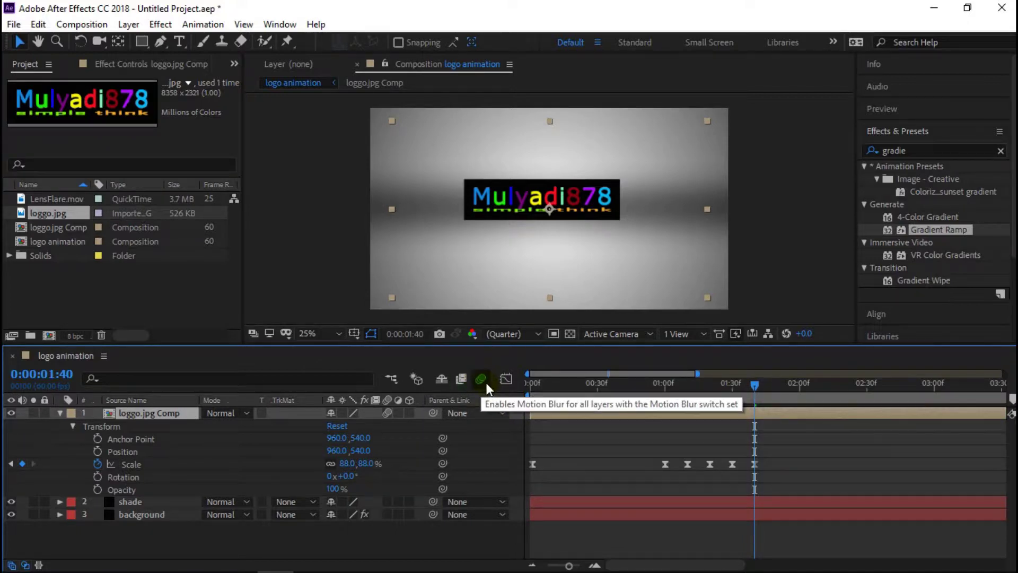
click(933, 11)
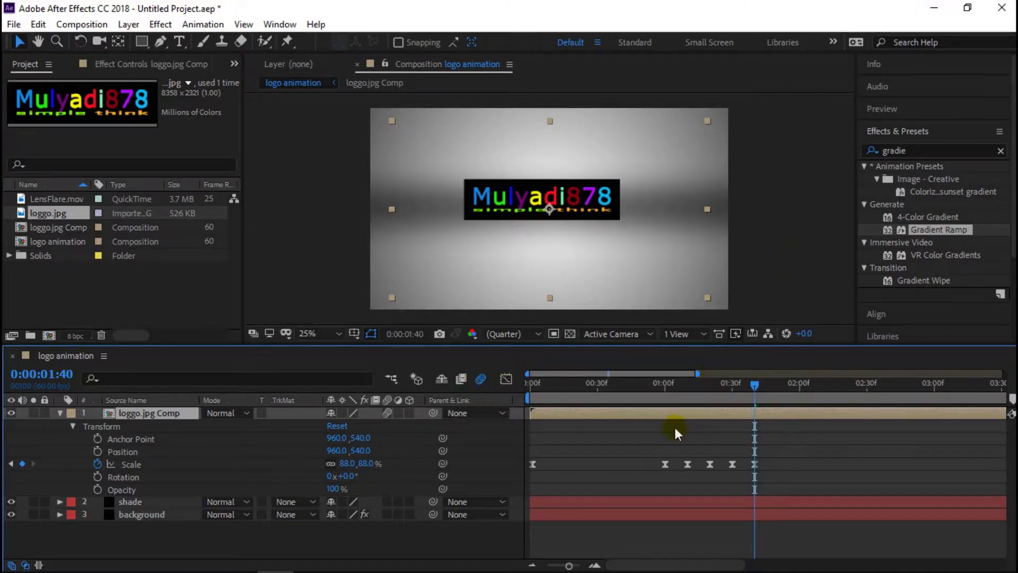
End the work area at 0:00:02:00 and preview the grow-and-bounce animation
click(800, 391)
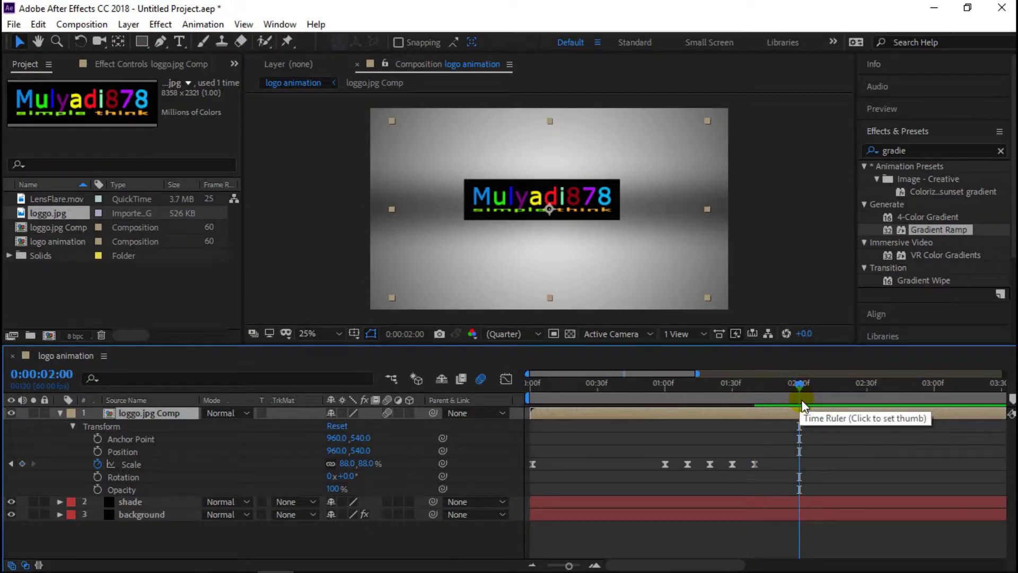
key(n)
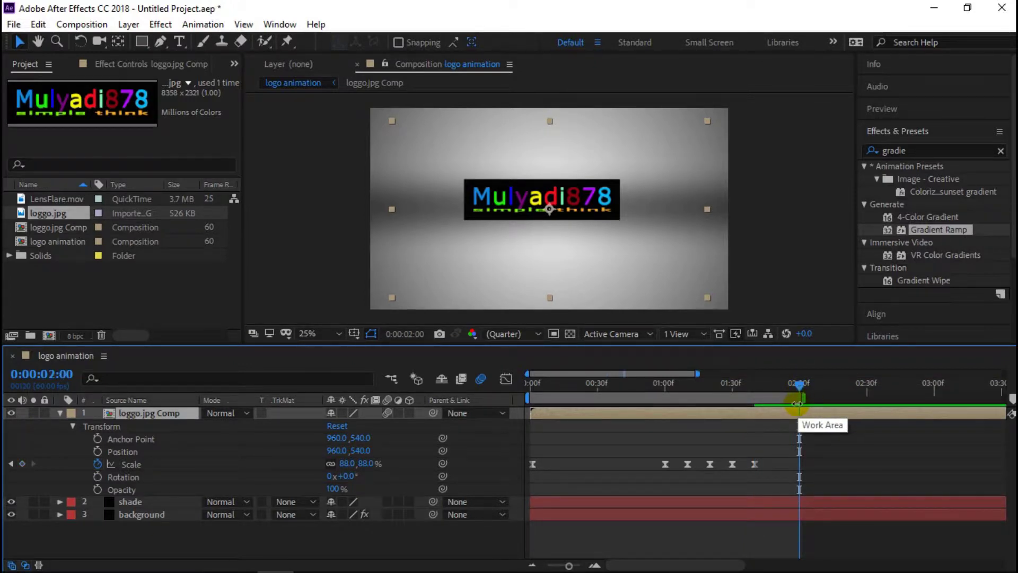
click(932, 112)
click(931, 129)
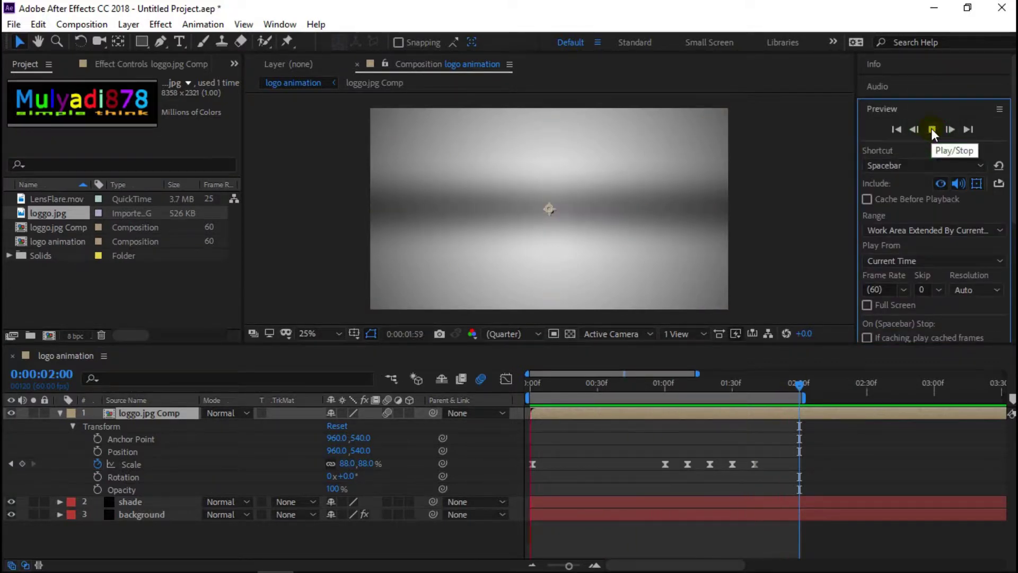
click(167, 413)
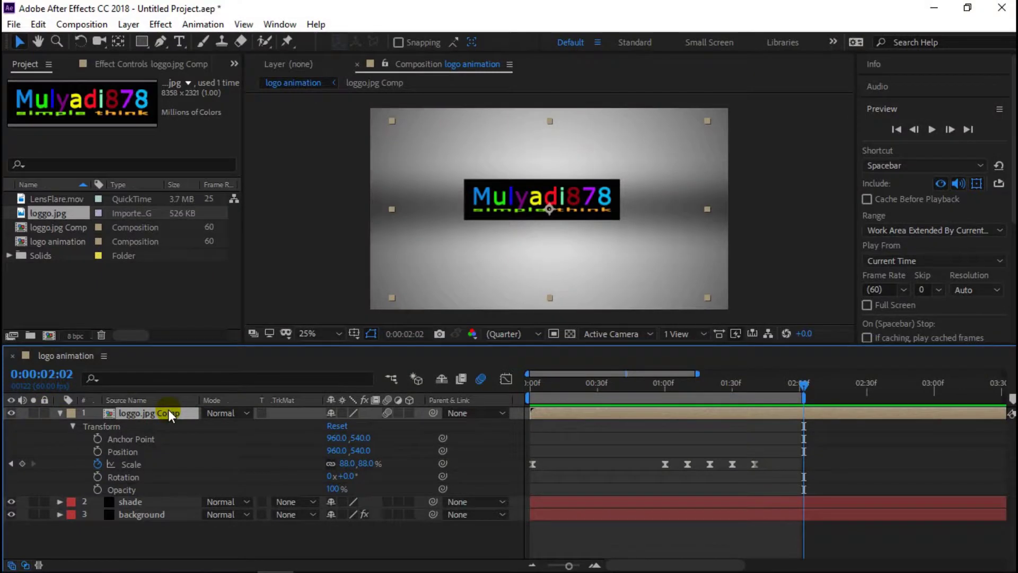
click(912, 109)
click(922, 130)
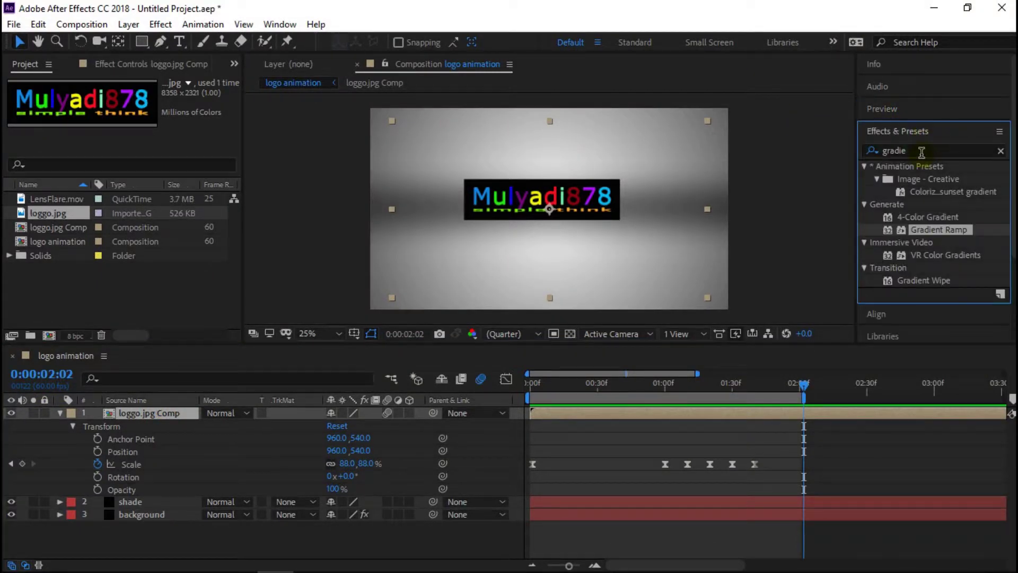
Search Effects & Presets for 'cc j' and apply CC Jaws to the logo layer
click(922, 151)
key(BackSpace)
text(cc)
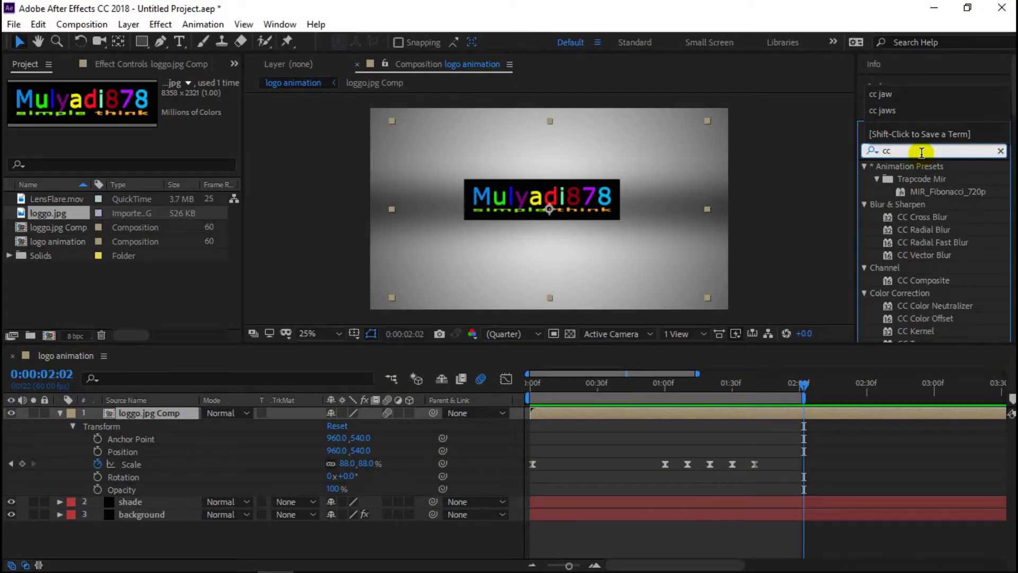
text( j)
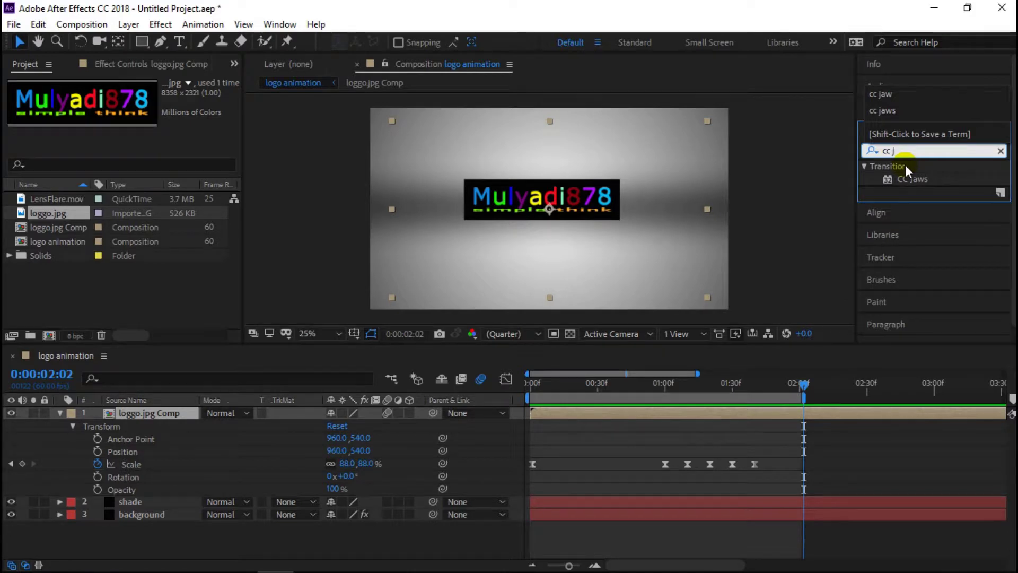
click(157, 63)
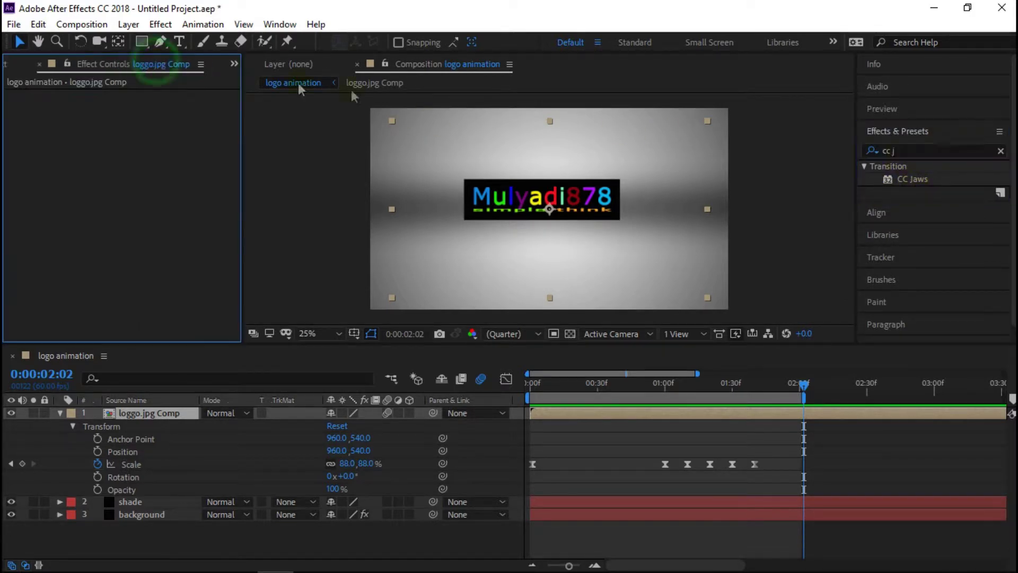
double_click(927, 178)
click(472, 287)
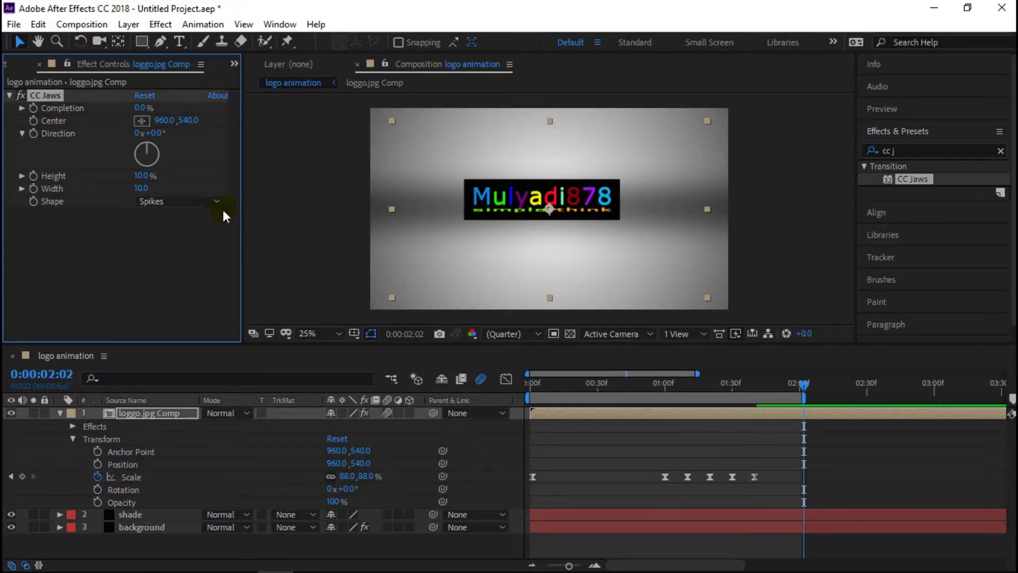
Set CC Jaws Height 0%, Completion 2%, Direction 90° and slide Center to 467,540
click(141, 176)
text(0)
key(Return)
click(143, 108)
text(2)
key(Return)
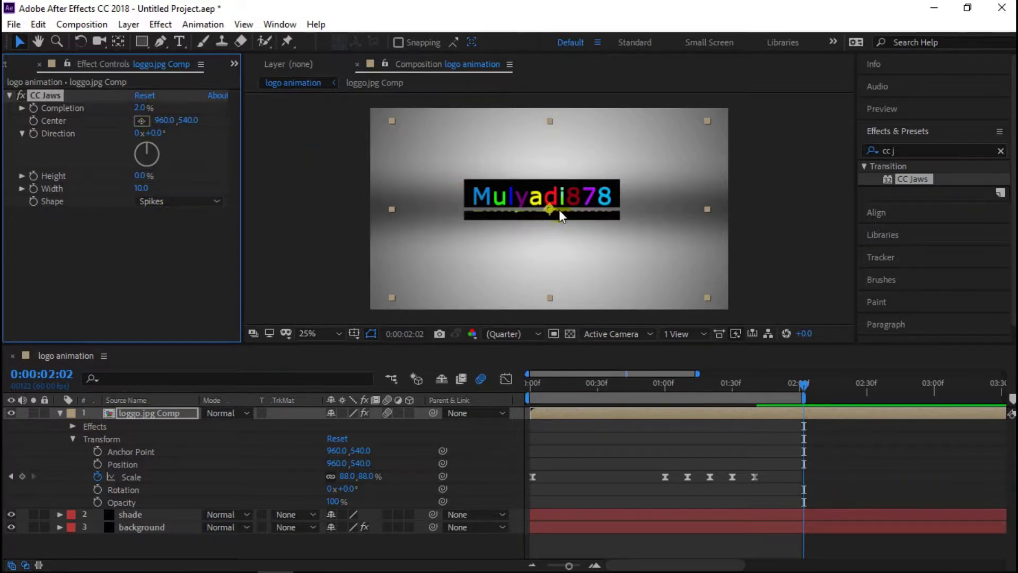
click(155, 133)
text(0)
key(Return)
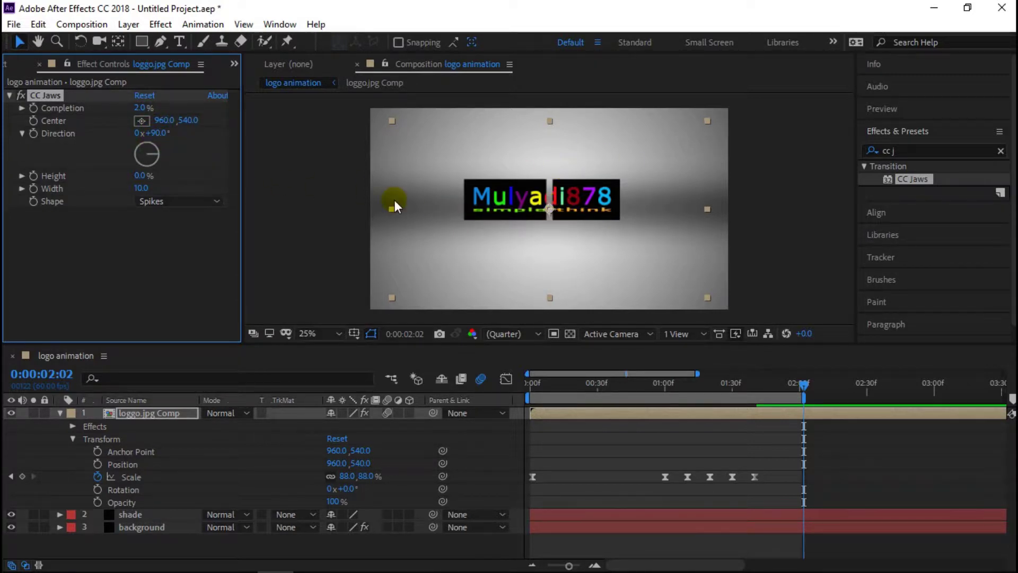
mouse_move(163, 121)
mouse_down()
mouse_move(124, 114)
mouse_move(159, 121)
mouse_up()
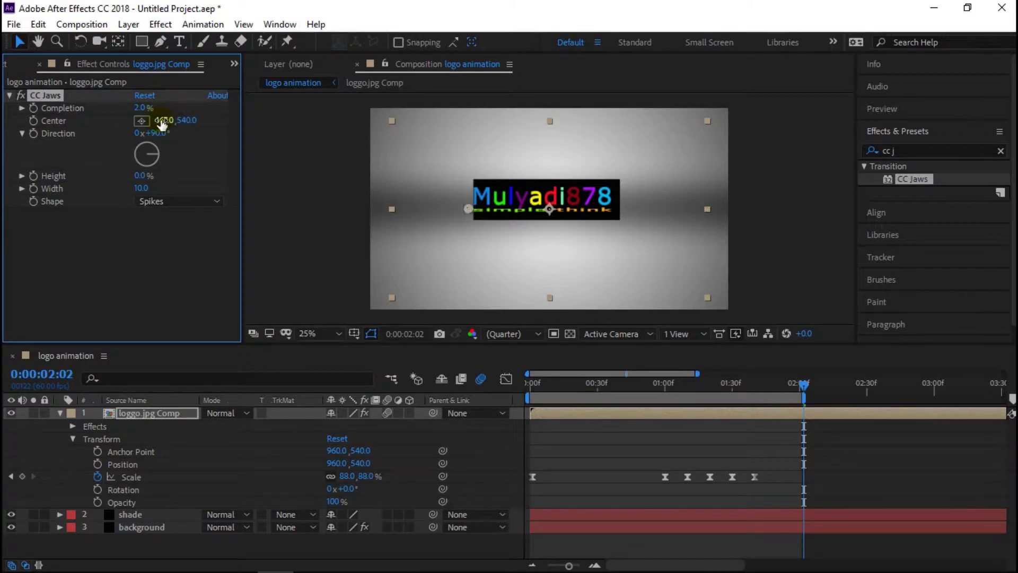
click(60, 412)
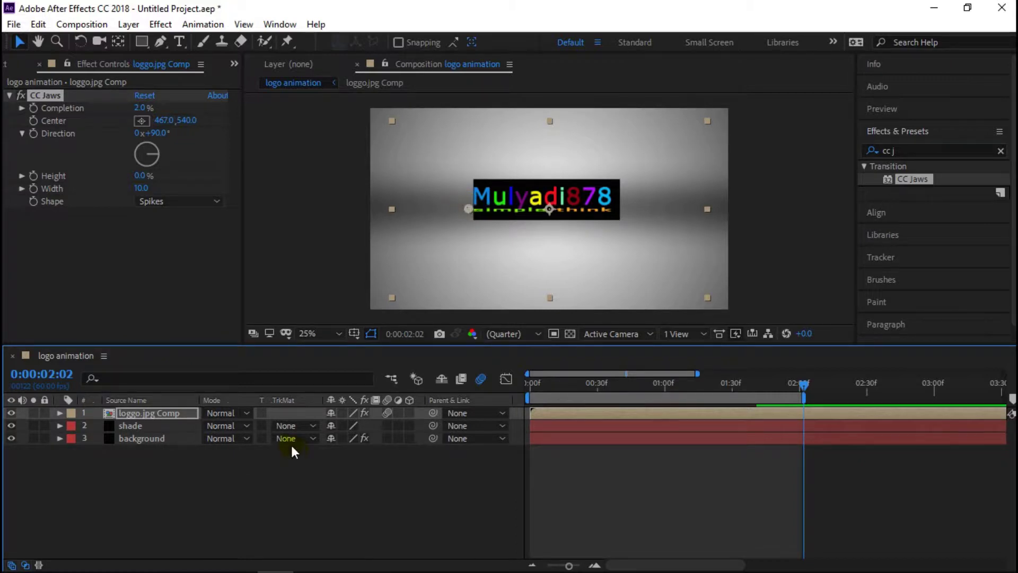
Search the Effects & Presets panel for 'invert'
click(910, 150)
key(BackSpace)
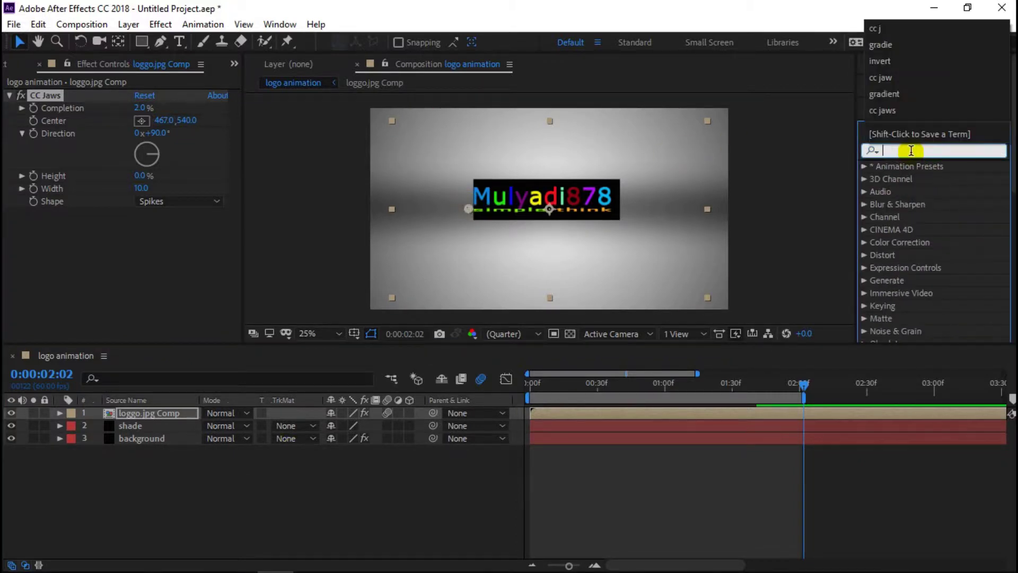
text(invert)
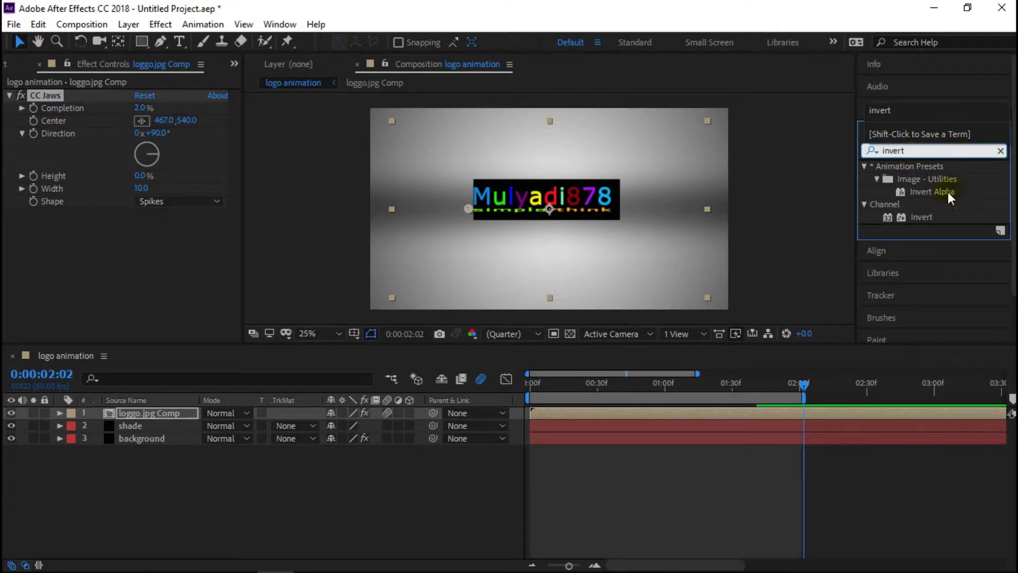
Apply the Invert Alpha preset to the logo layer
double_click(942, 192)
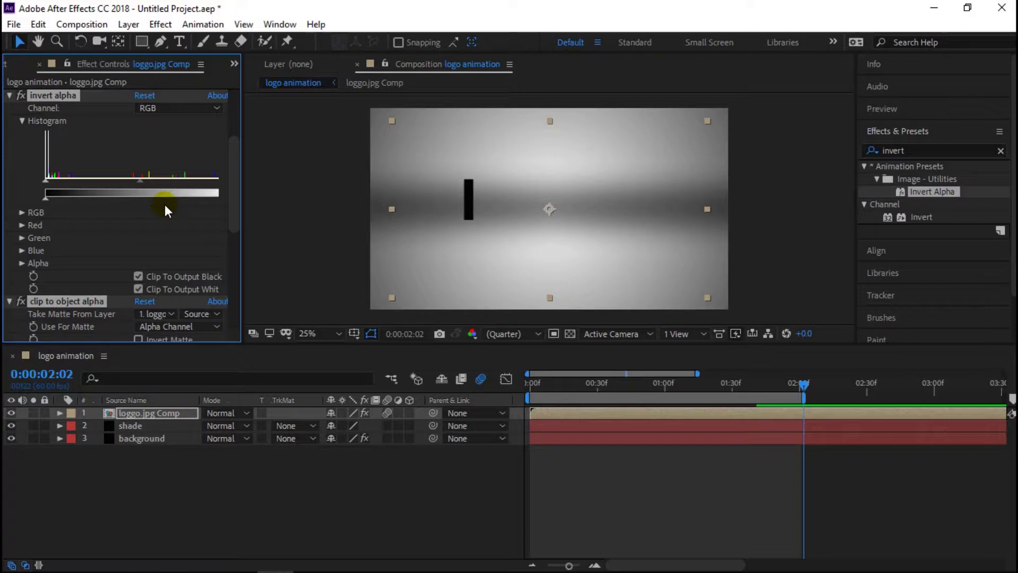
scroll(180, 196, up, 5)
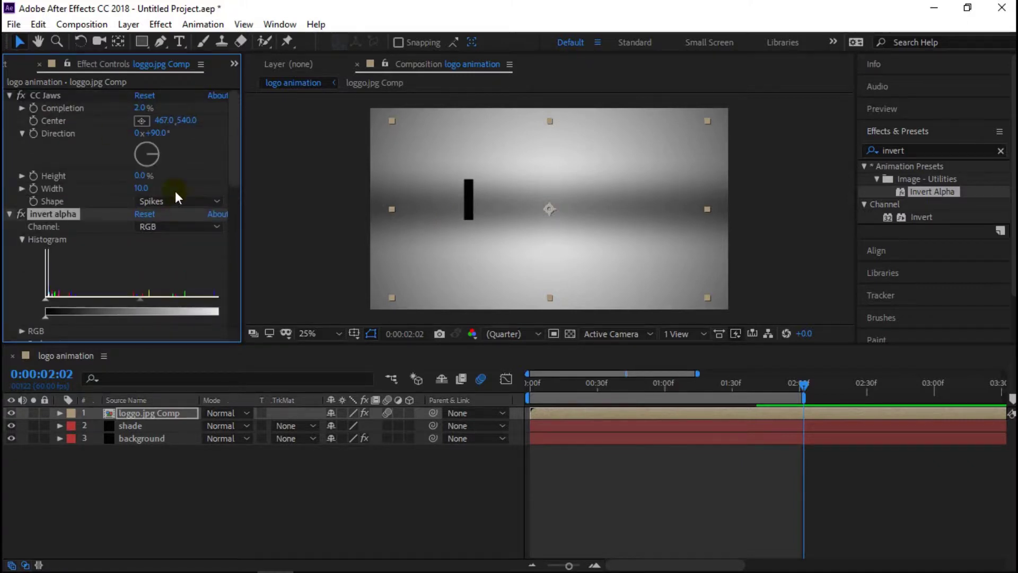
click(55, 95)
Duplicate the logo layer, move the copy's CC Jaws center to 520,540, and duplicate the effect
click(169, 411)
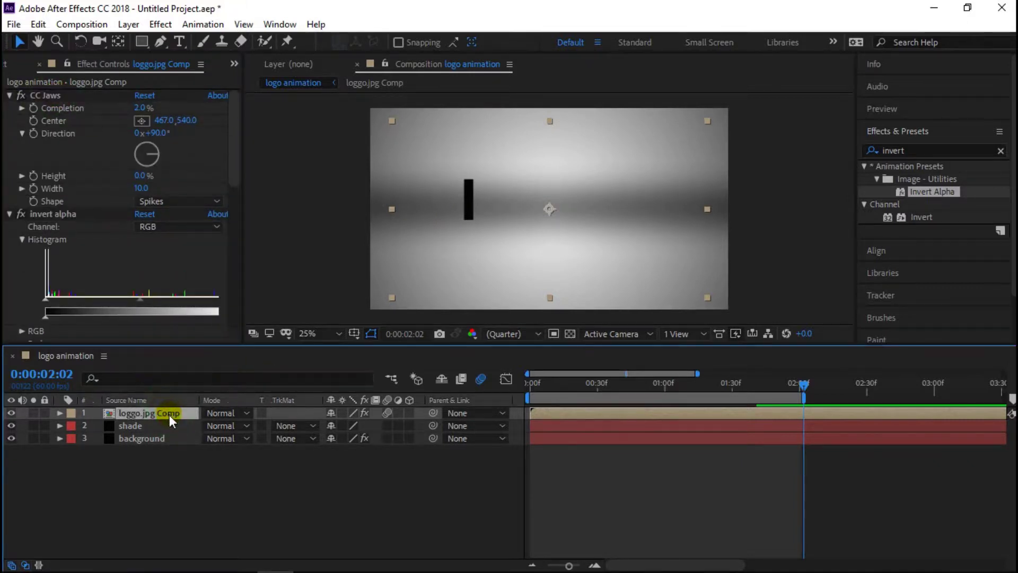
click(29, 24)
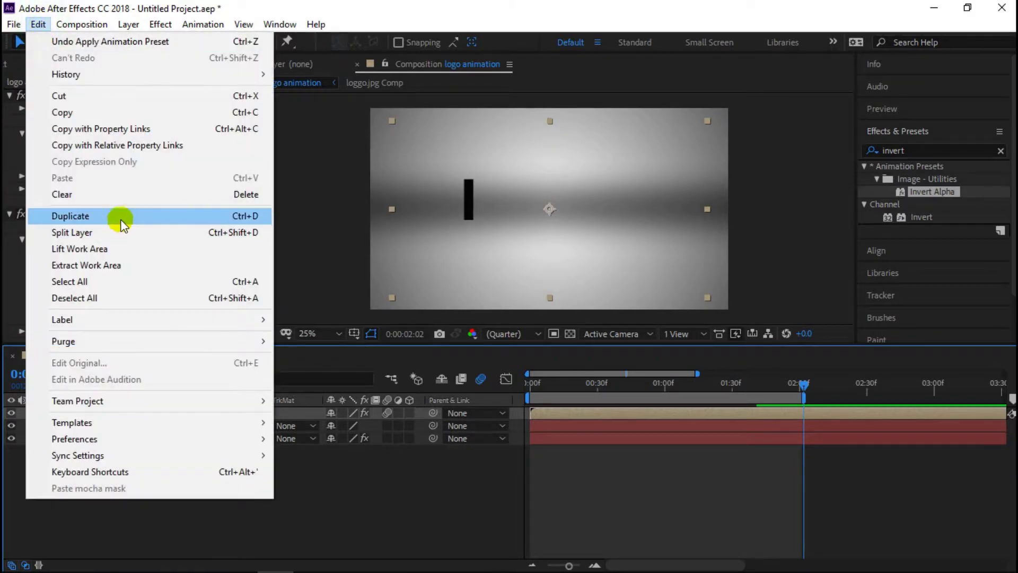
click(121, 216)
drag(162, 120, 163, 123)
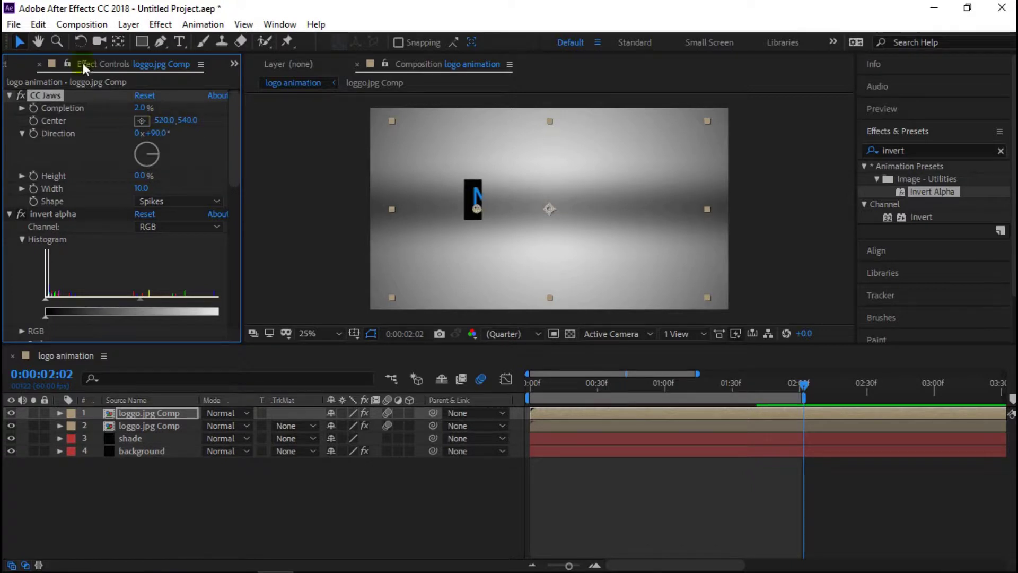
click(43, 30)
click(111, 214)
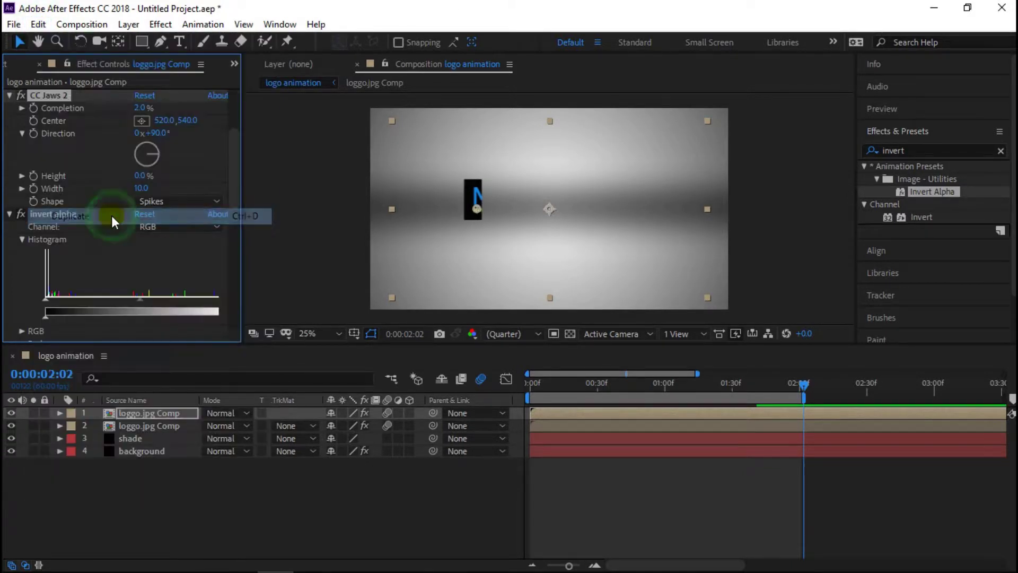
click(159, 413)
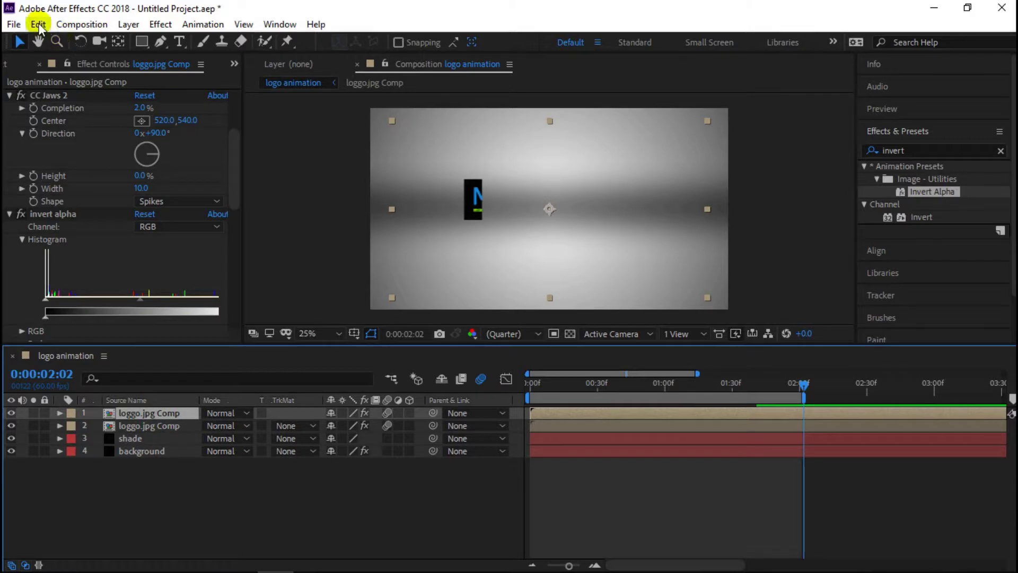
Add two more logo layer copies, each with its CC Jaws center shifted further right
click(38, 24)
click(112, 214)
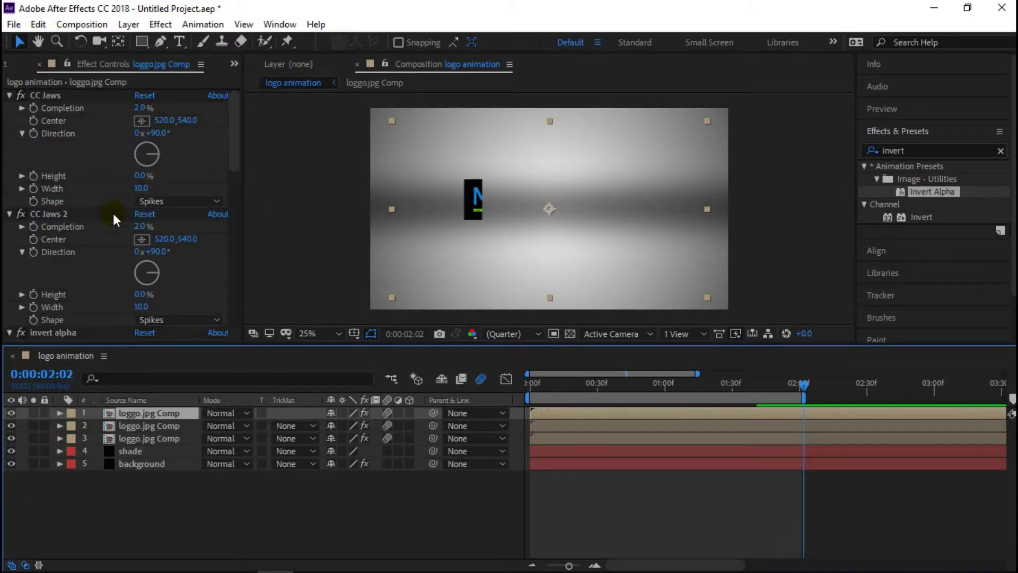
mouse_move(163, 121)
mouse_down()
mouse_move(217, 122)
mouse_move(164, 126)
mouse_up()
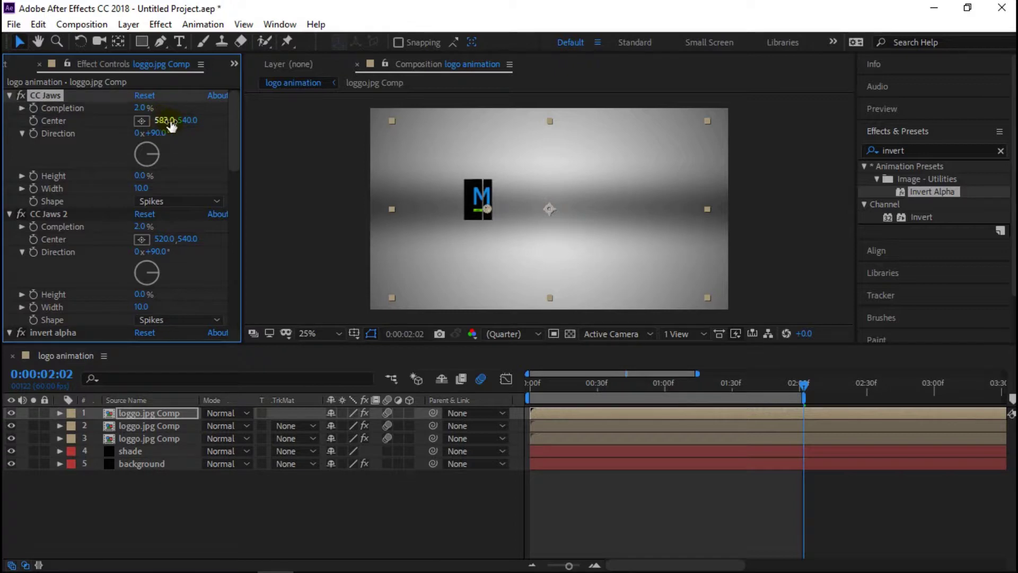
drag(162, 125, 161, 124)
click(160, 411)
click(39, 24)
click(88, 217)
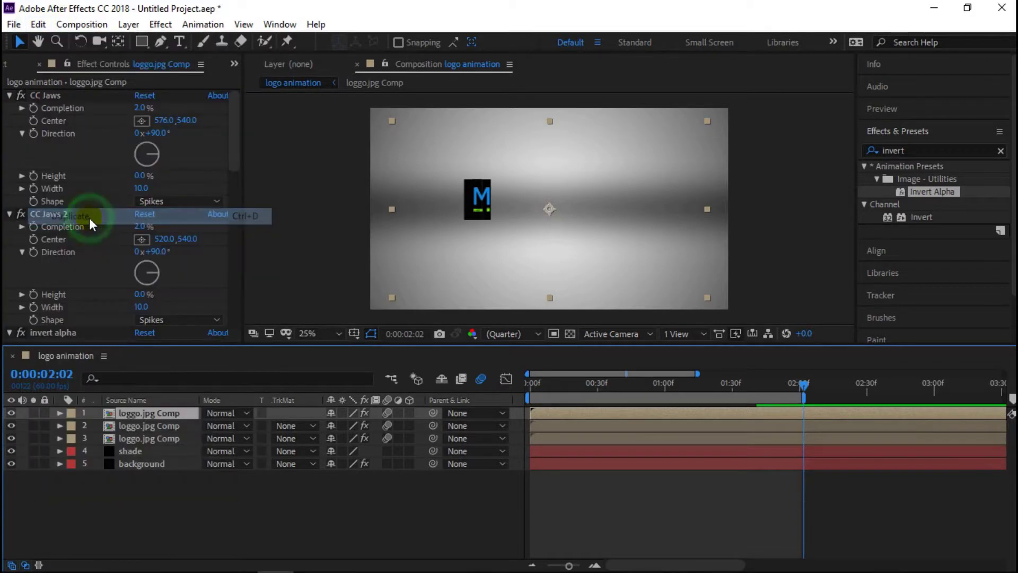
drag(164, 120, 160, 131)
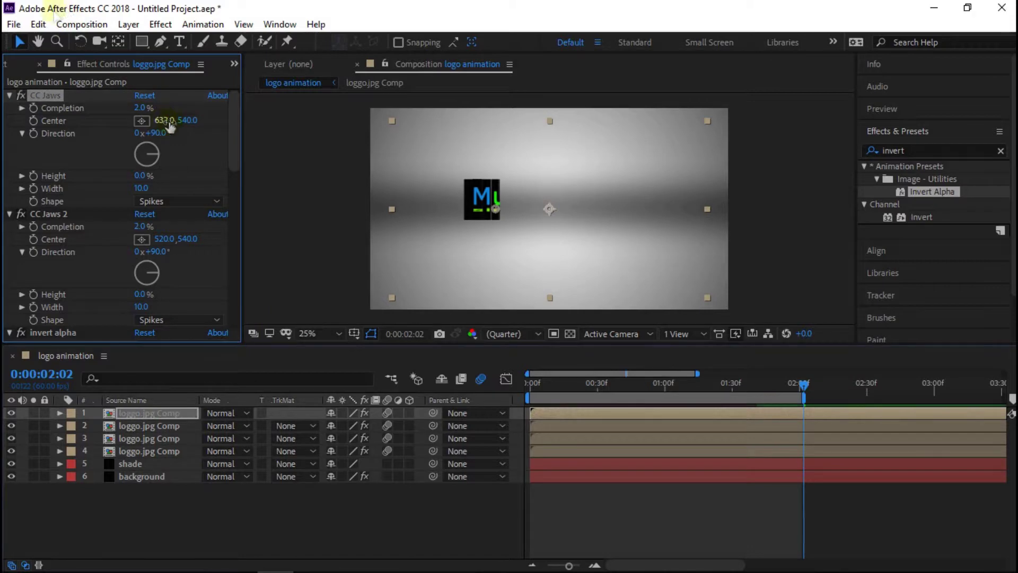
Duplicate the top logo layer three more times, moving each CC Jaws center rightward
click(38, 24)
click(101, 217)
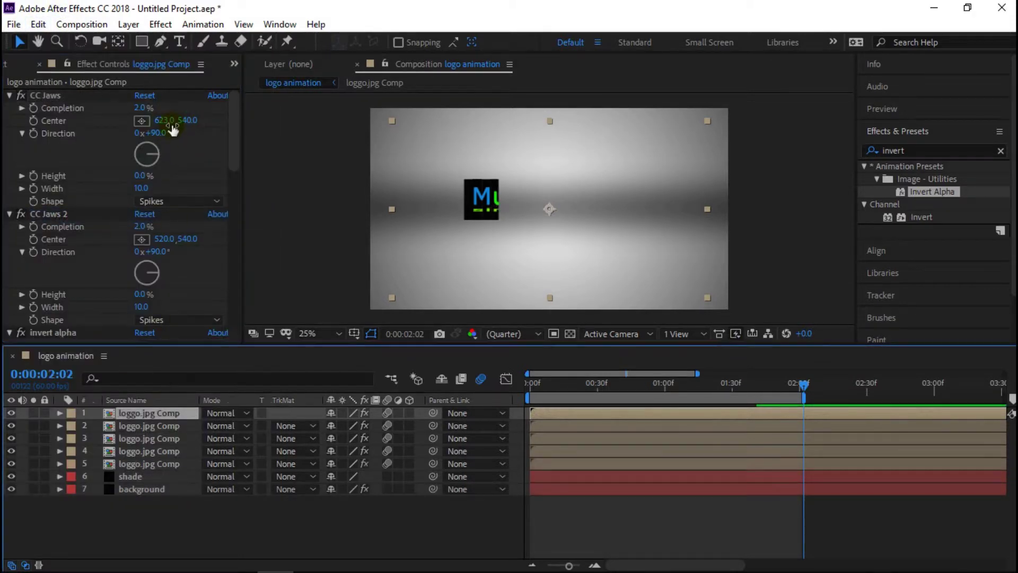
drag(161, 123, 159, 125)
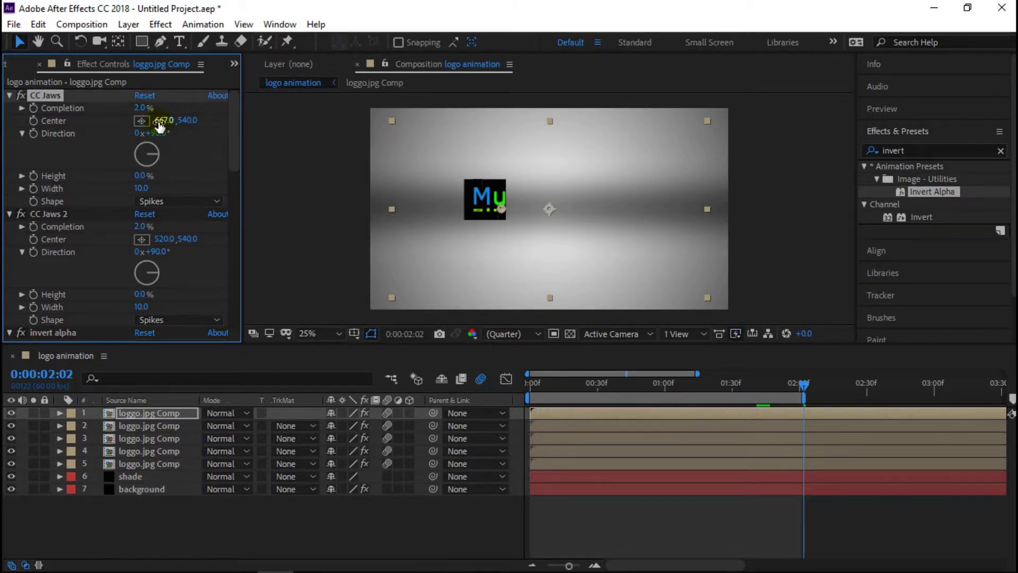
click(147, 415)
click(38, 24)
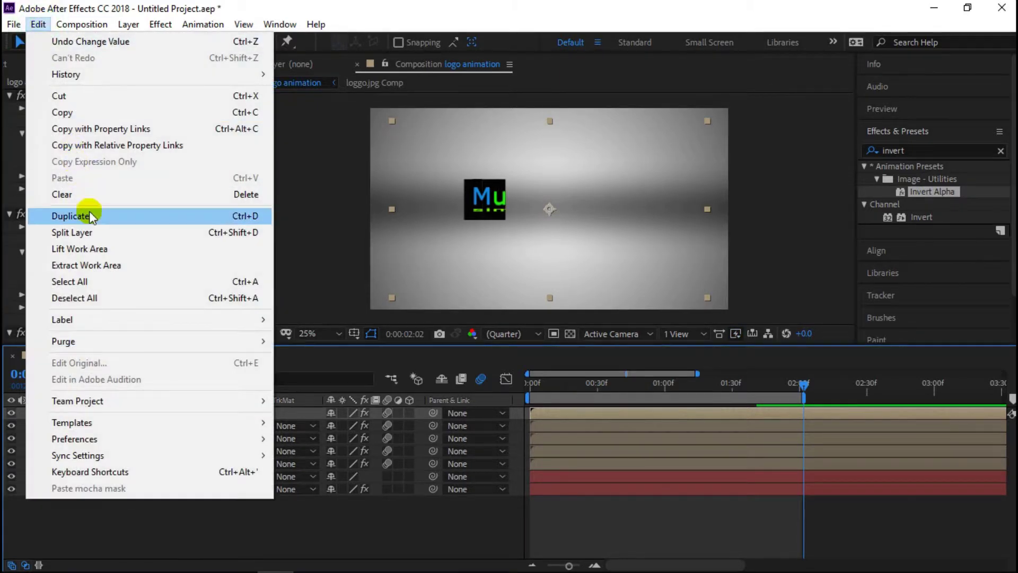
click(71, 216)
mouse_move(159, 120)
mouse_down()
mouse_move(204, 129)
mouse_move(164, 124)
mouse_up()
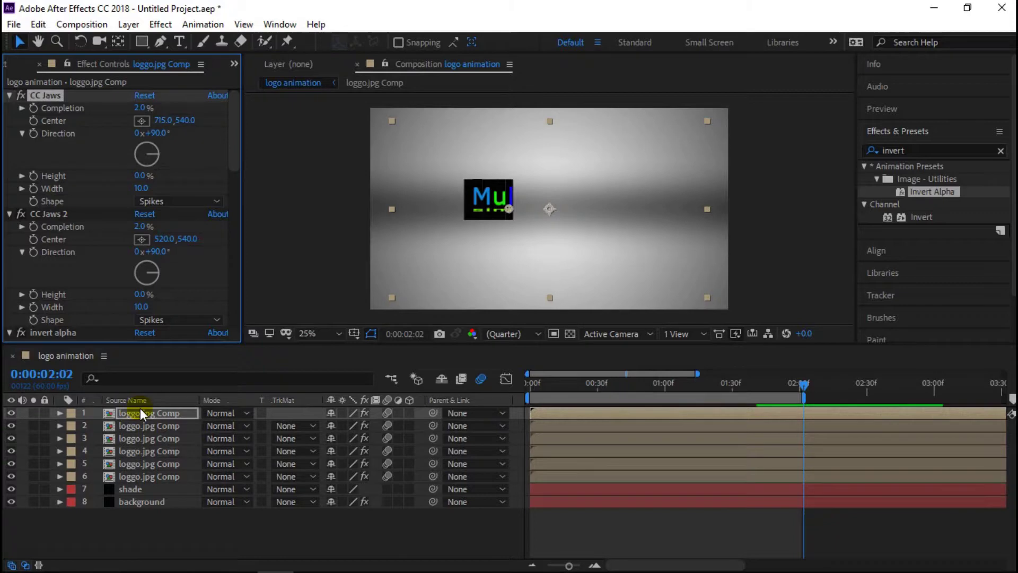
click(139, 412)
click(38, 24)
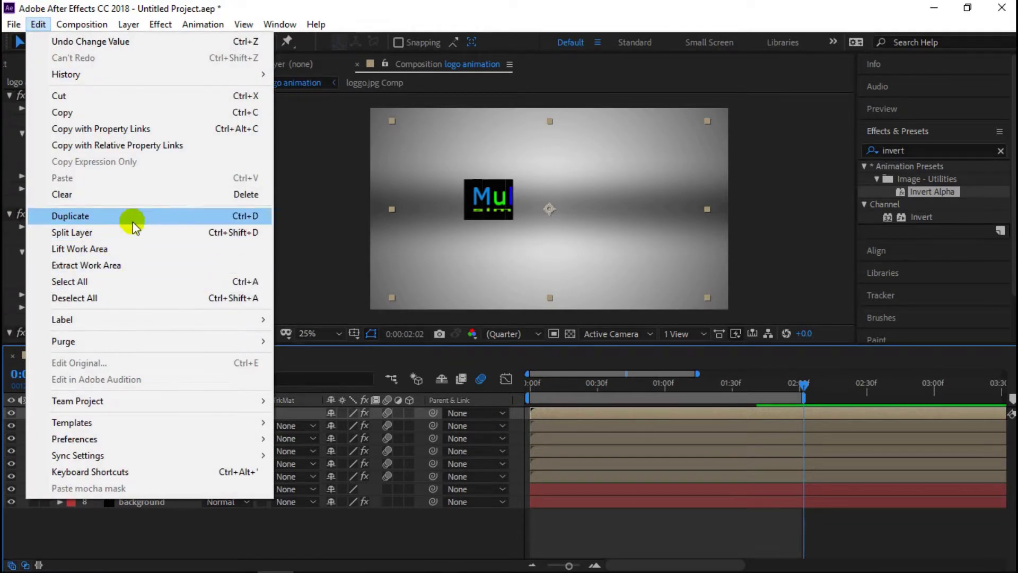
click(132, 217)
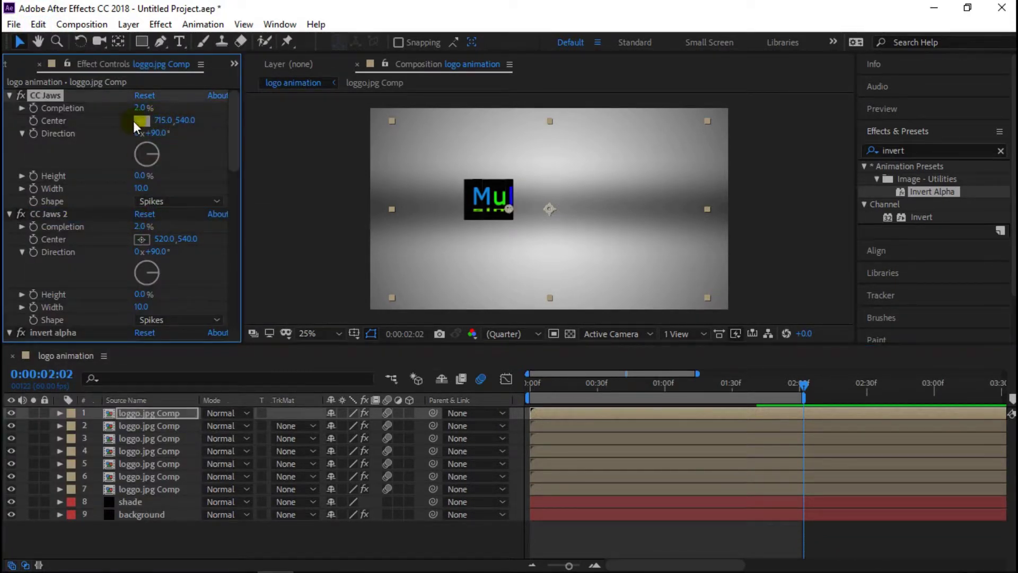
drag(162, 120, 159, 121)
Add two final copies, ending with the top layer's CC Jaws center near 832,540
click(151, 415)
click(38, 24)
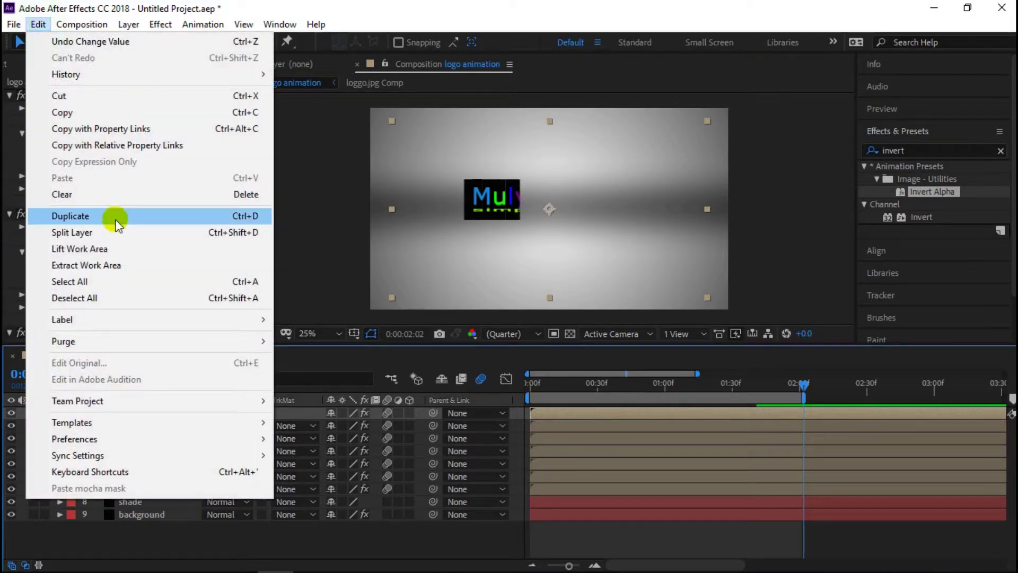
click(115, 217)
mouse_move(161, 120)
mouse_down()
mouse_move(195, 127)
mouse_move(163, 124)
mouse_up()
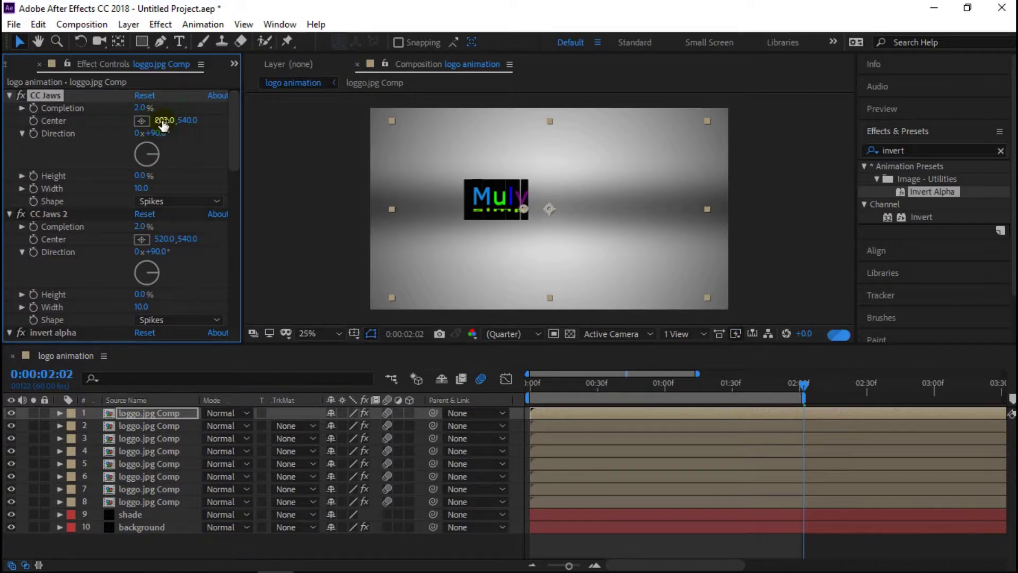
drag(163, 123, 163, 123)
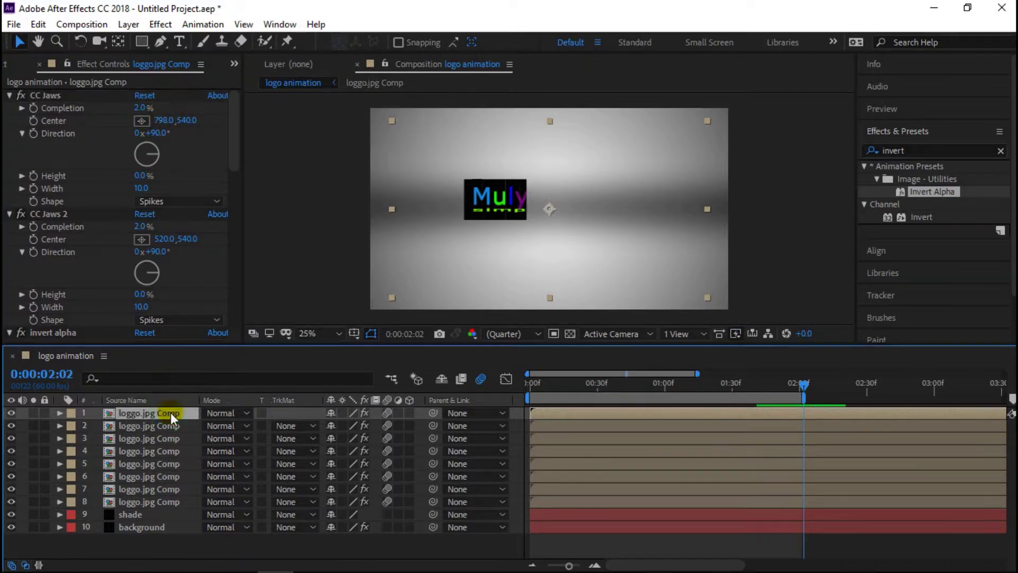
click(170, 412)
click(38, 24)
click(122, 222)
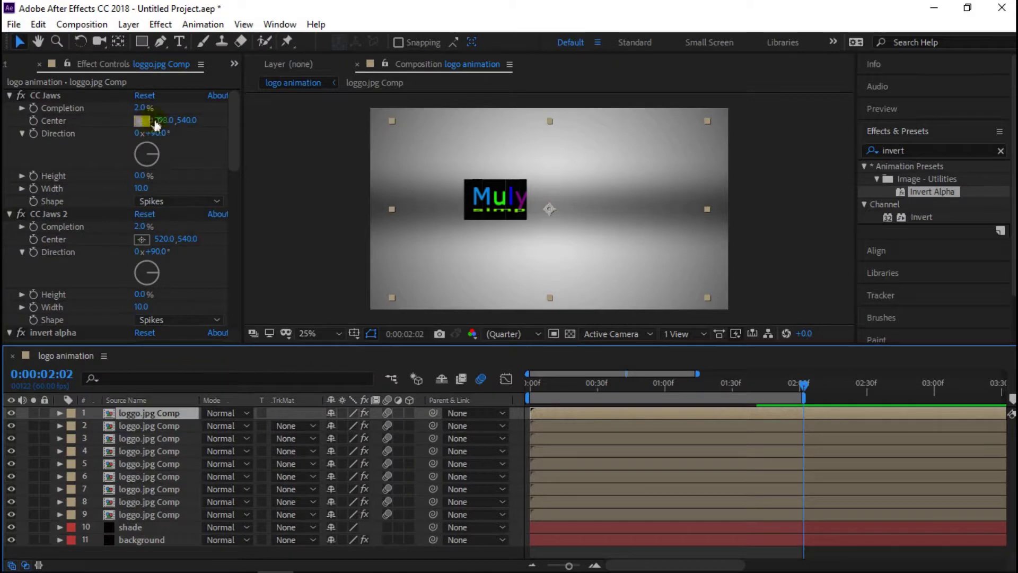
mouse_move(151, 121)
mouse_down()
mouse_move(164, 124)
mouse_move(154, 124)
mouse_up()
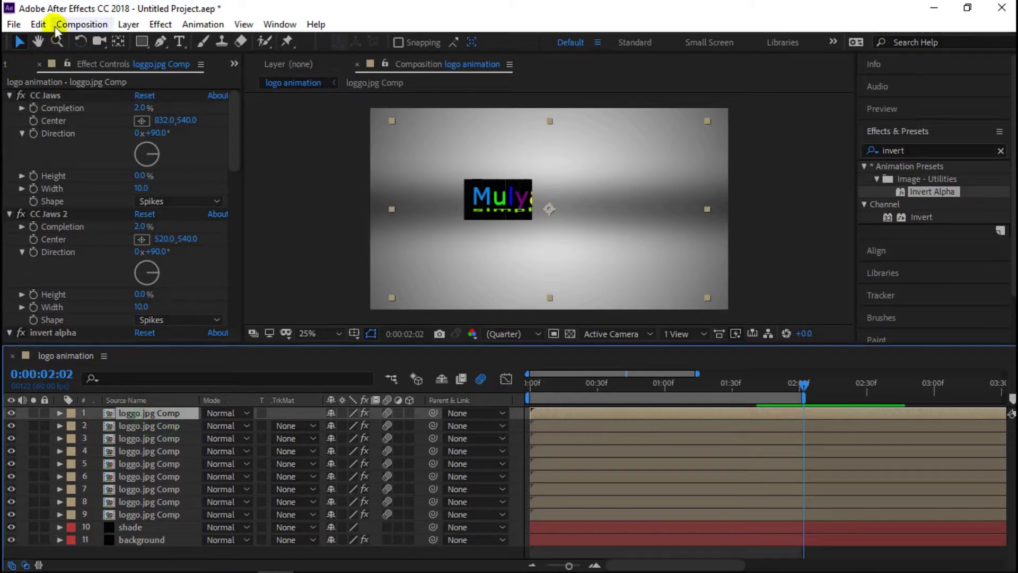
Duplicate the top logo layer and fine-tune its CC Jaws center further right
click(39, 25)
click(104, 219)
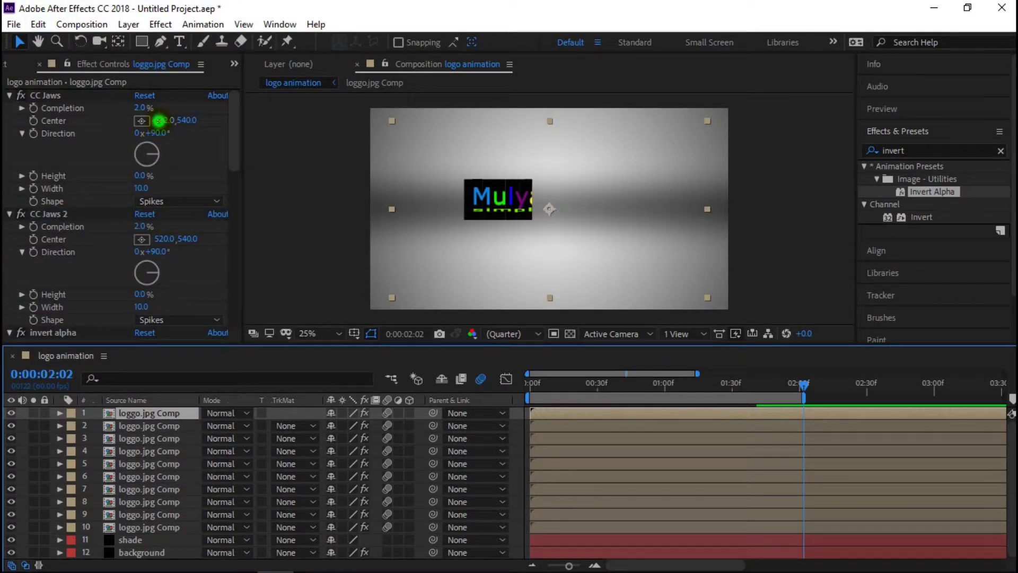
click(116, 122)
drag(163, 122, 203, 121)
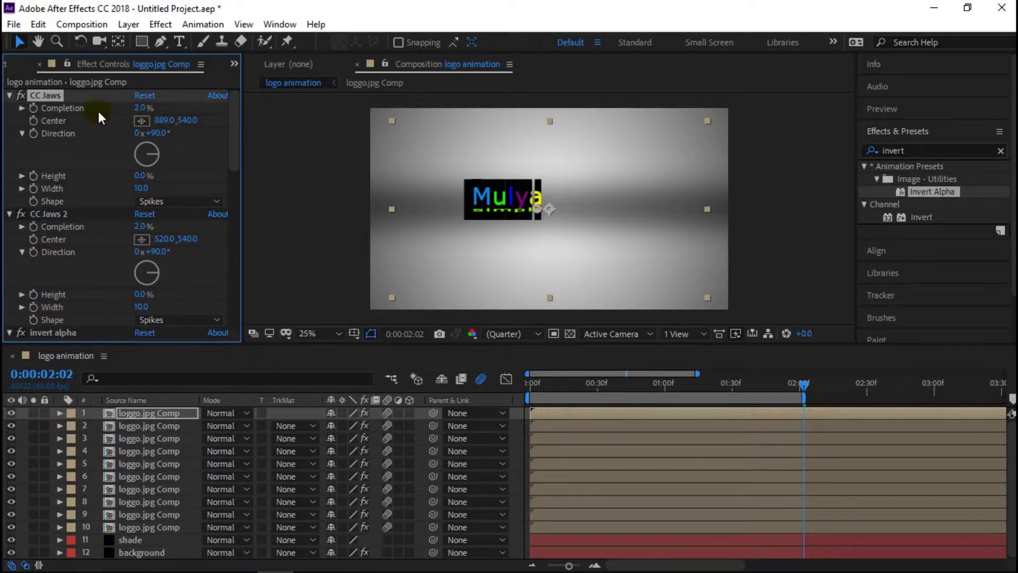
drag(159, 119, 157, 124)
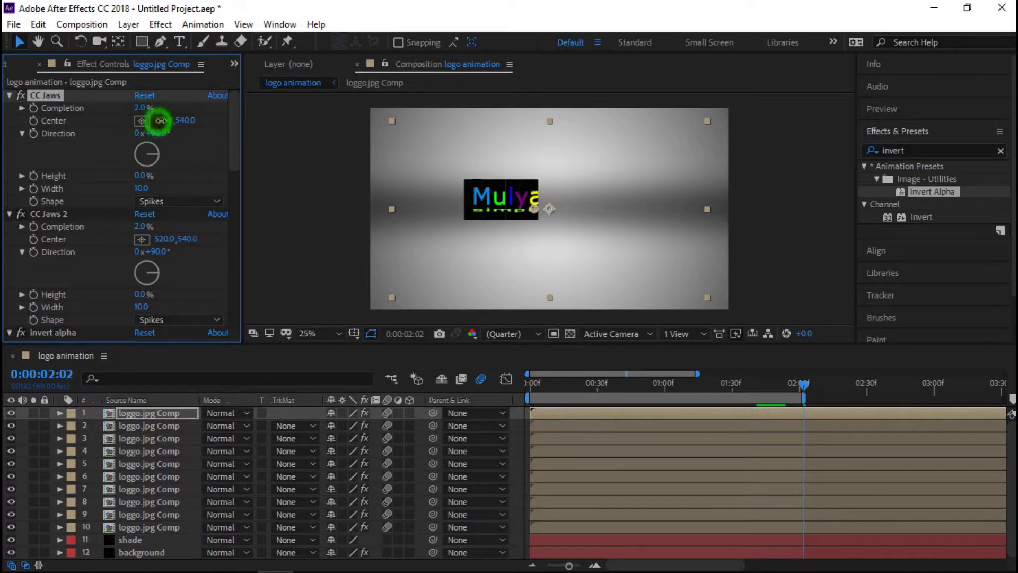
drag(157, 123, 163, 123)
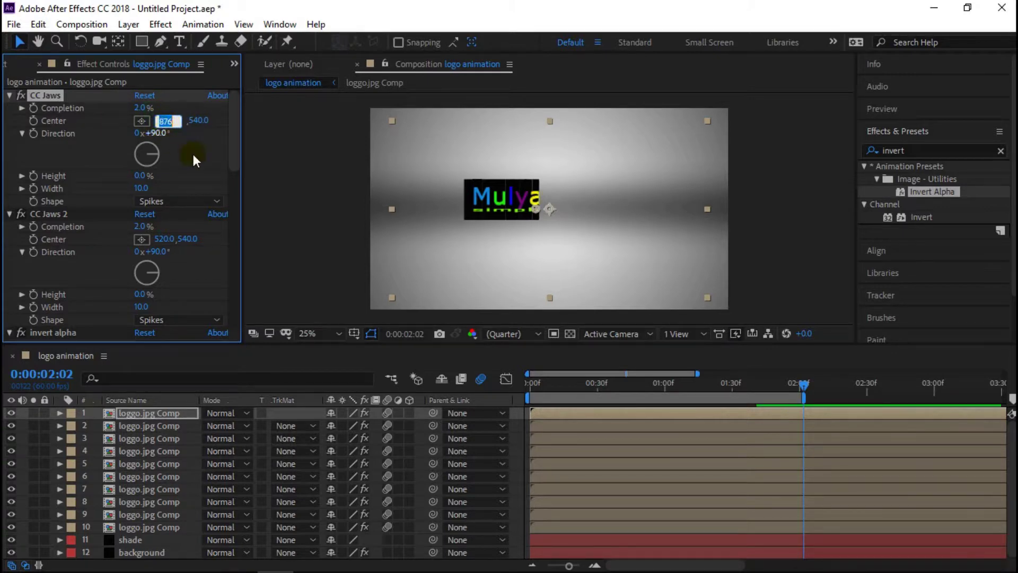
click(164, 120)
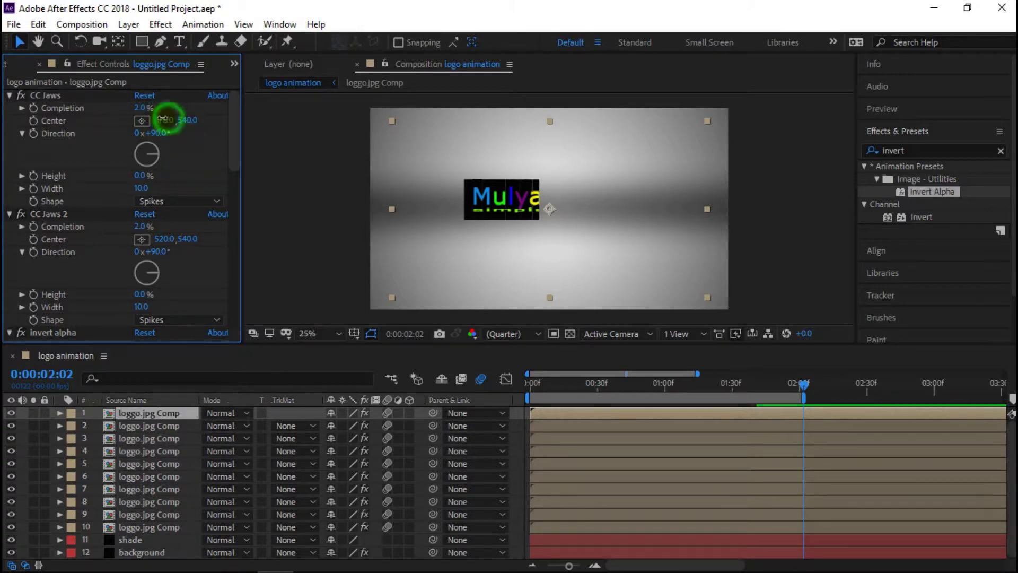
click(168, 117)
click(164, 118)
key(Return)
drag(158, 121, 155, 121)
Add two more logo copies, each with the CC Jaws center shifted right
click(151, 413)
click(38, 25)
click(74, 144)
mouse_move(159, 119)
mouse_down()
mouse_move(178, 128)
mouse_move(166, 123)
mouse_up()
click(157, 411)
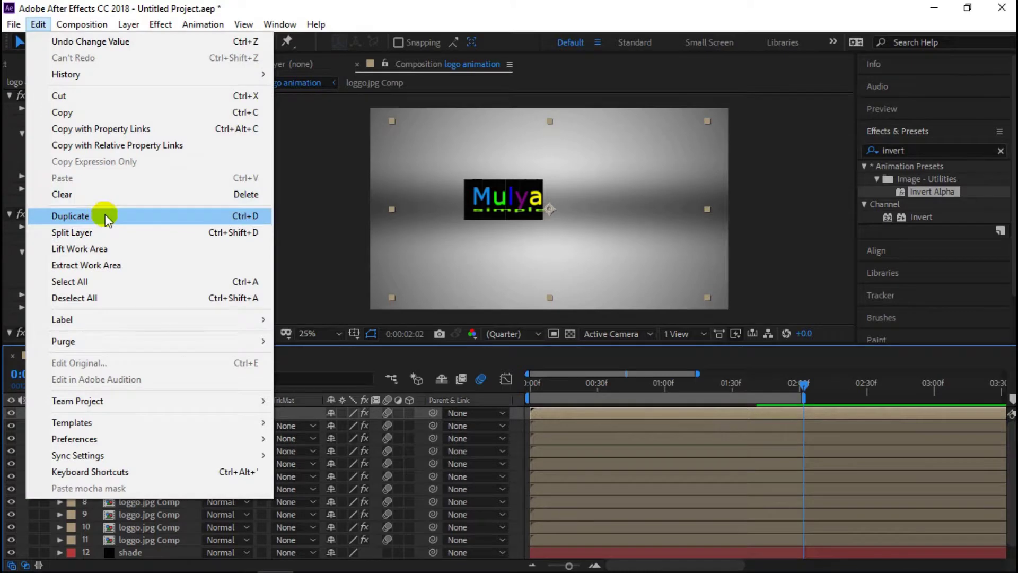
click(102, 215)
mouse_move(159, 121)
mouse_down()
mouse_move(165, 126)
mouse_move(157, 122)
mouse_up()
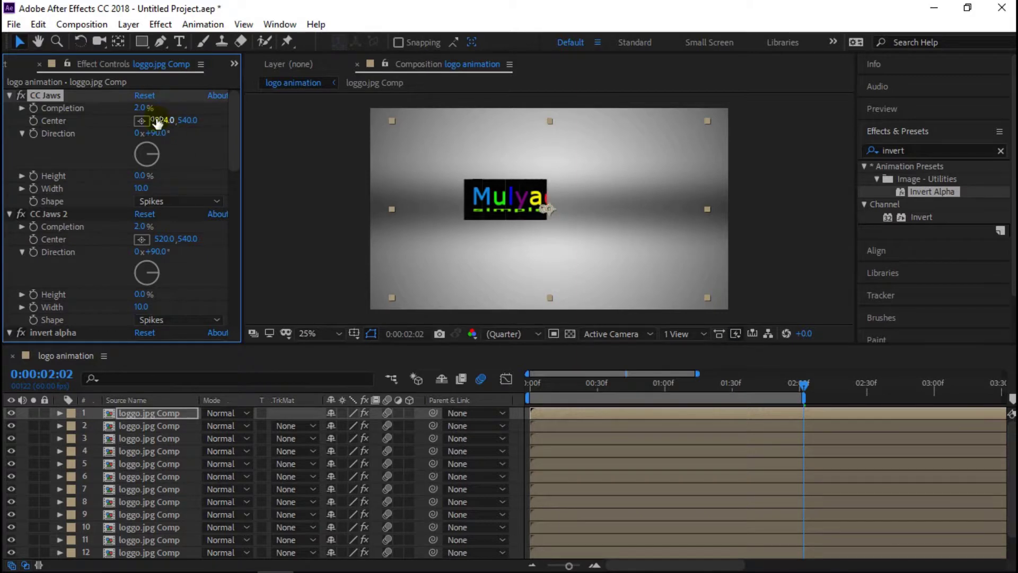
drag(157, 122, 170, 124)
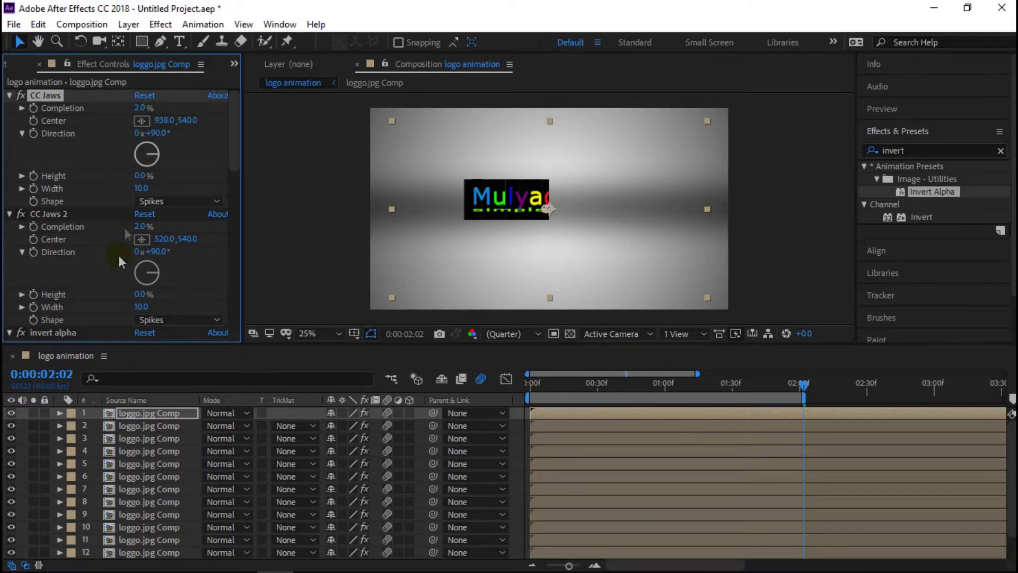
Add two further copies, leaving the top layer's CC Jaws center at 1003,540
click(141, 413)
click(38, 24)
click(115, 215)
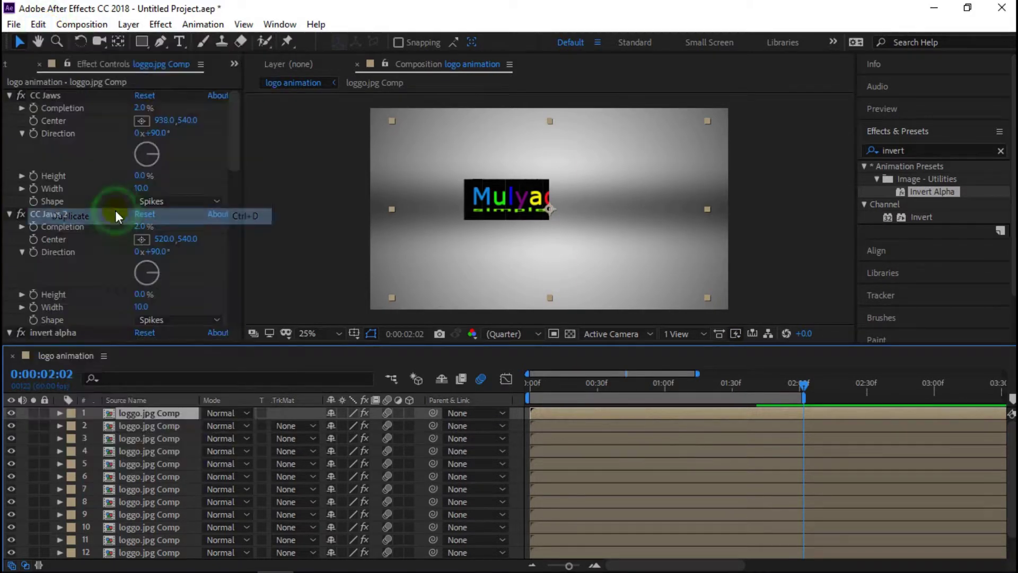
drag(160, 119, 154, 120)
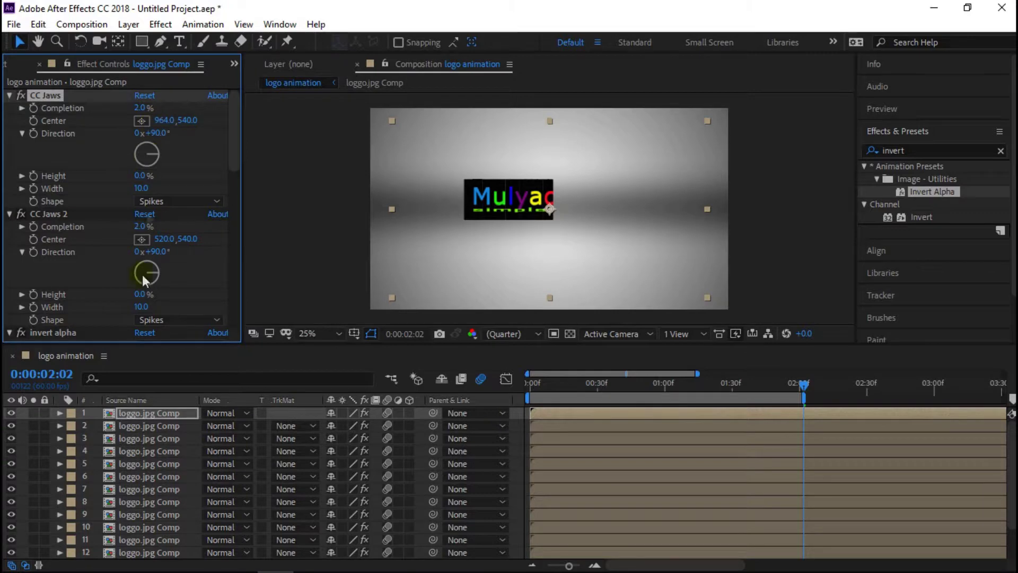
click(158, 412)
click(46, 27)
click(109, 215)
drag(159, 119, 167, 127)
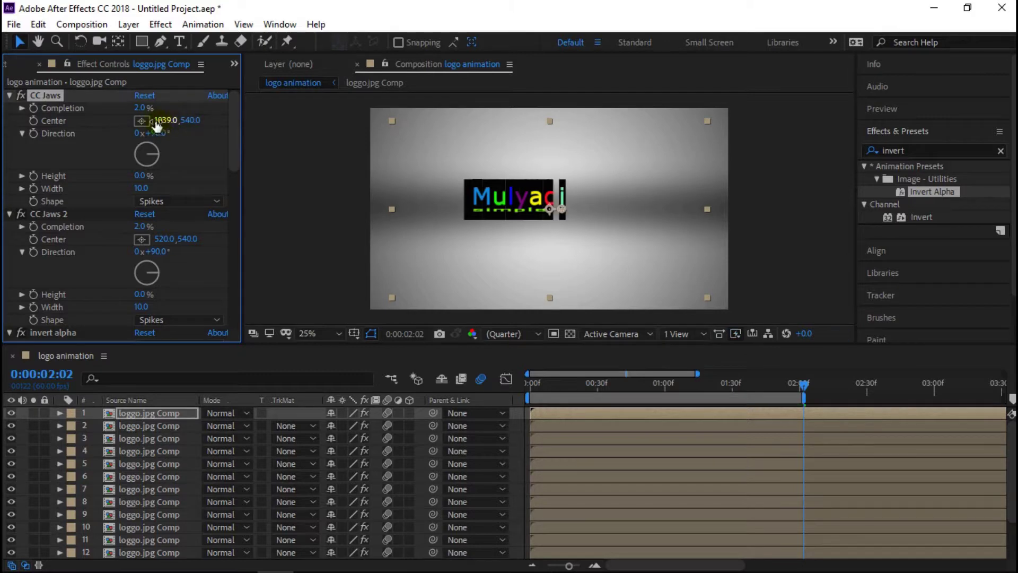
drag(167, 127, 159, 123)
click(141, 413)
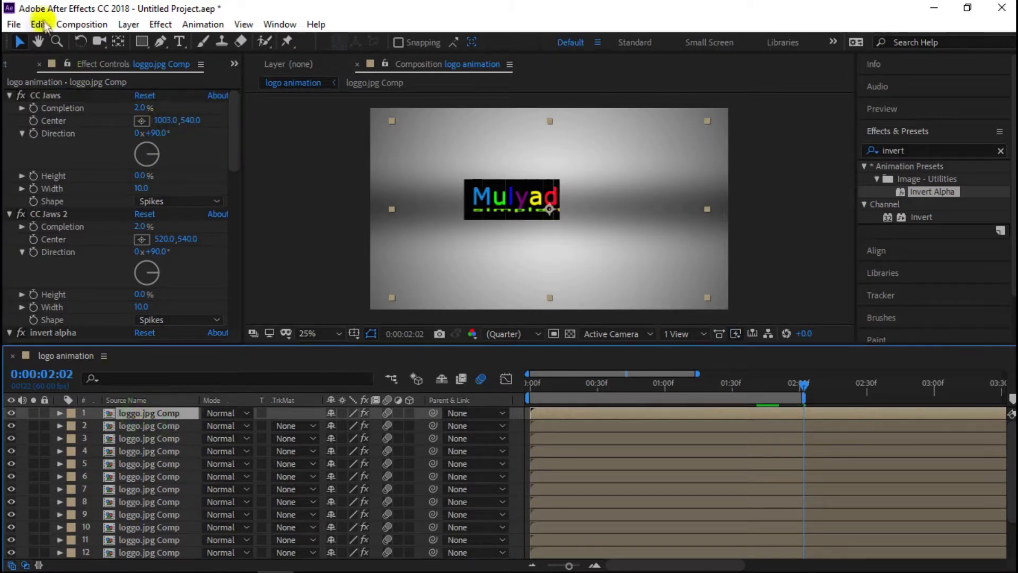
Duplicate the top logo layer twice, widening each copy's CC Jaws reveal
click(38, 24)
click(132, 216)
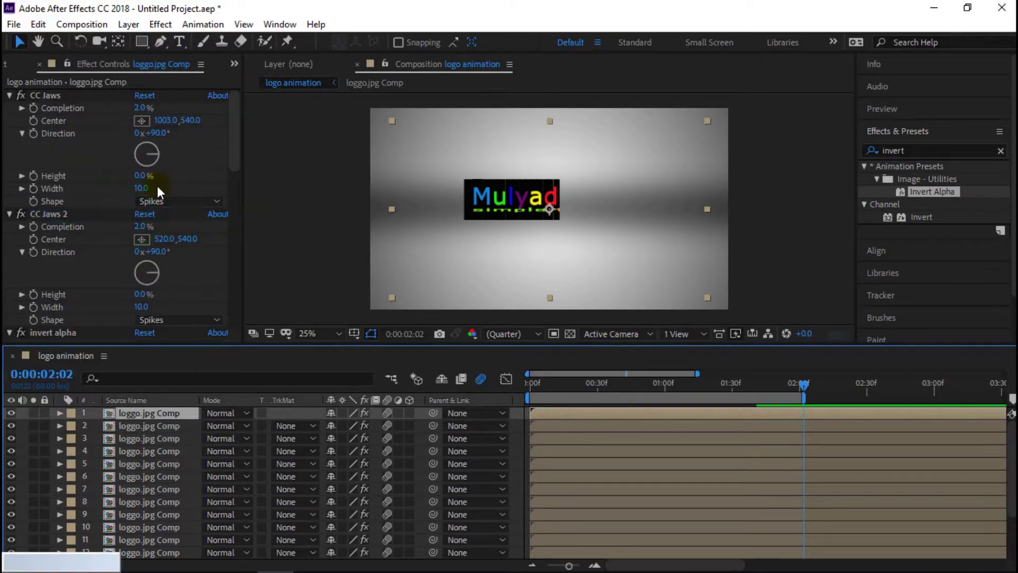
mouse_move(159, 123)
mouse_down()
mouse_move(174, 124)
mouse_move(158, 123)
mouse_up()
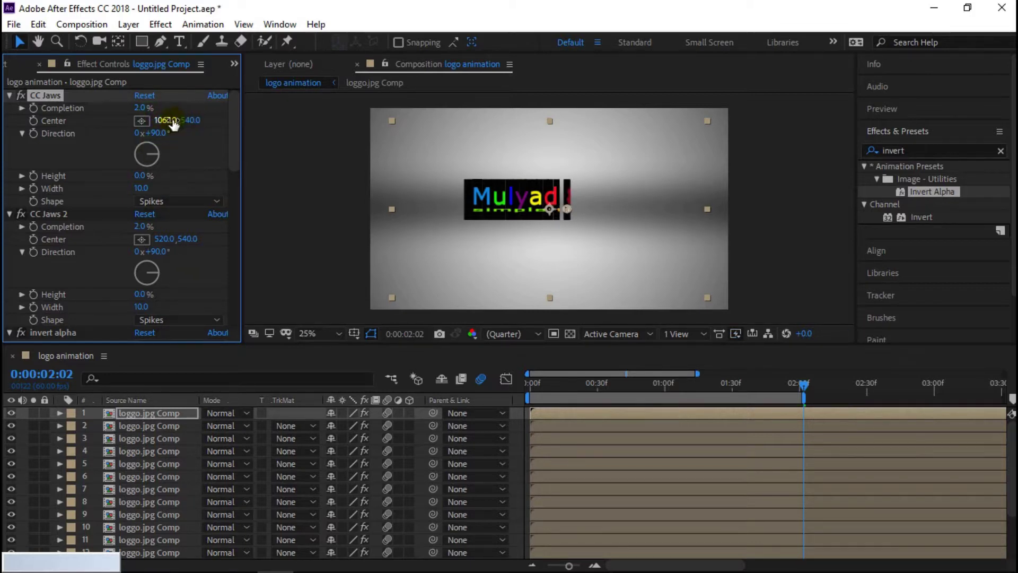
drag(164, 123, 154, 124)
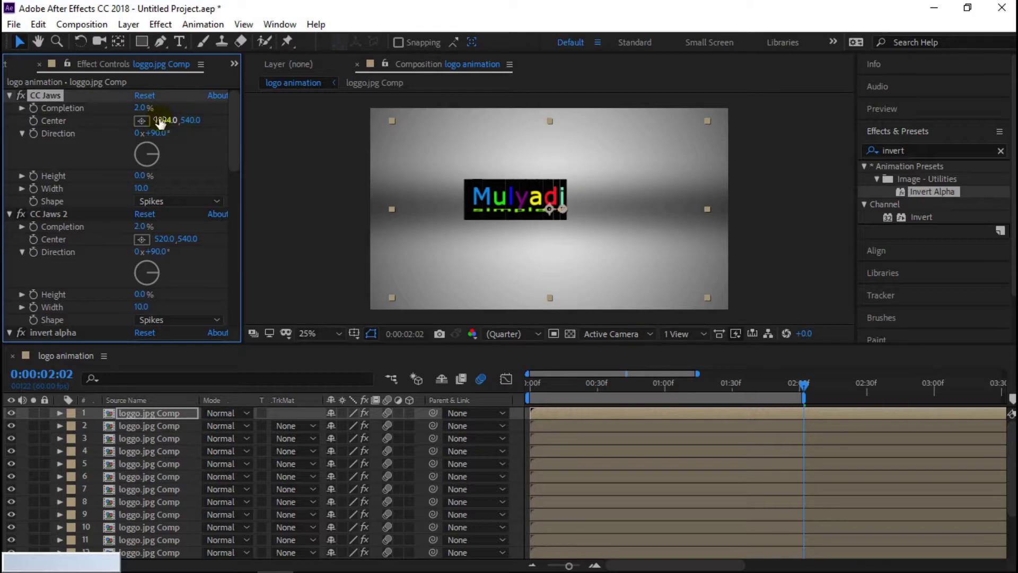
click(151, 413)
click(38, 25)
click(108, 217)
click(155, 120)
mouse_move(162, 125)
mouse_down()
mouse_move(206, 116)
mouse_move(167, 121)
mouse_up()
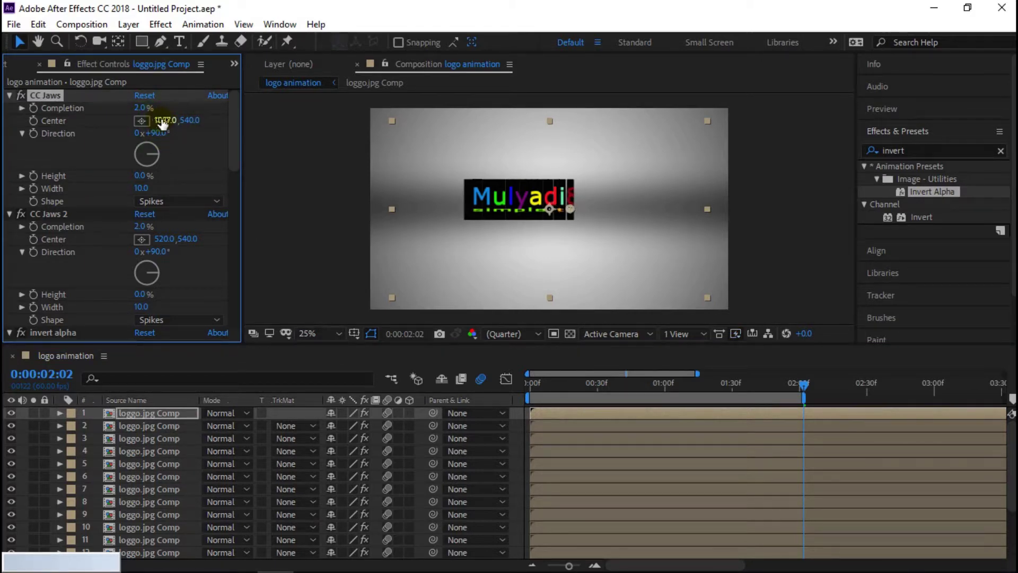
Add two more logo copies with the CC Jaws center pushed further right
click(177, 413)
click(38, 25)
click(142, 216)
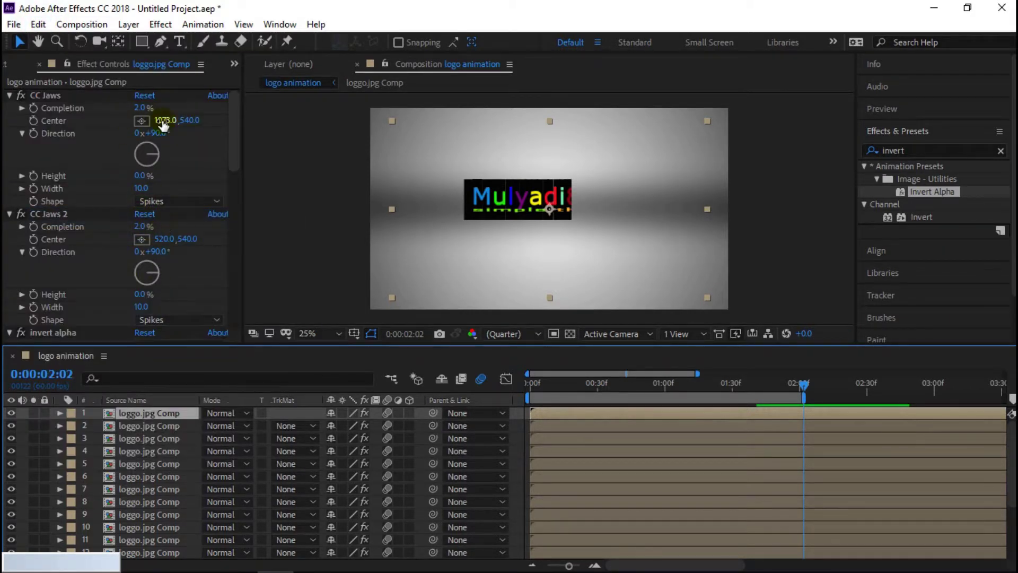
mouse_move(159, 120)
mouse_down()
mouse_move(179, 121)
mouse_move(169, 120)
mouse_up()
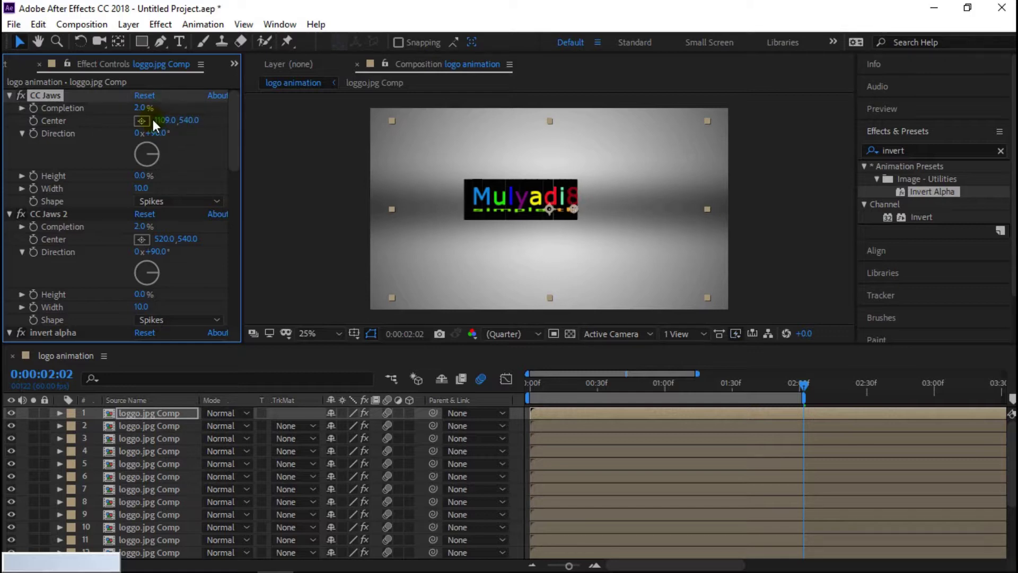
click(160, 413)
click(38, 25)
click(100, 216)
mouse_move(163, 120)
mouse_down()
mouse_move(197, 132)
mouse_move(159, 124)
mouse_up()
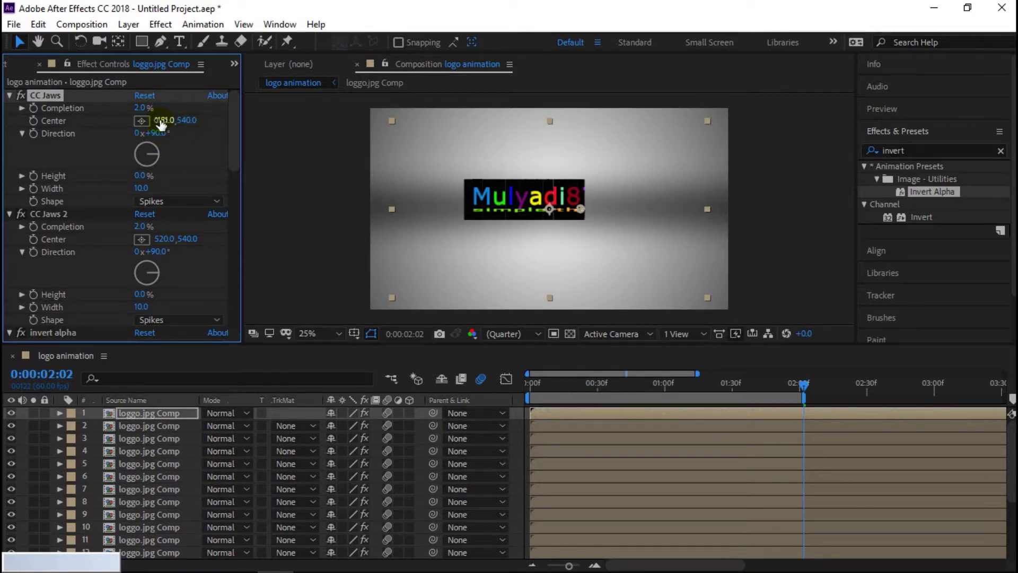
Add another copy and push the CC Jaws center right to reveal more lettering
click(162, 413)
click(38, 24)
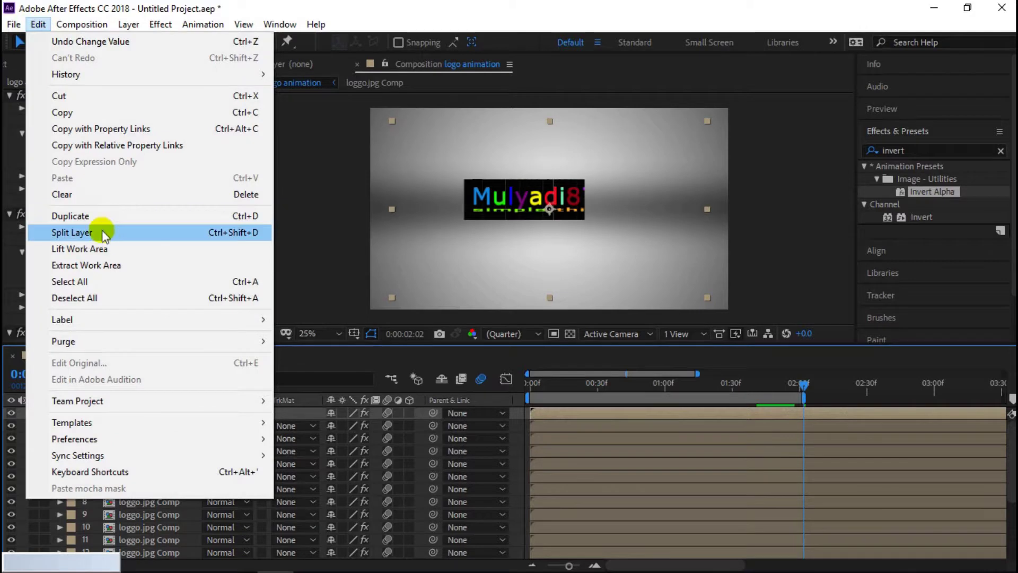
click(119, 220)
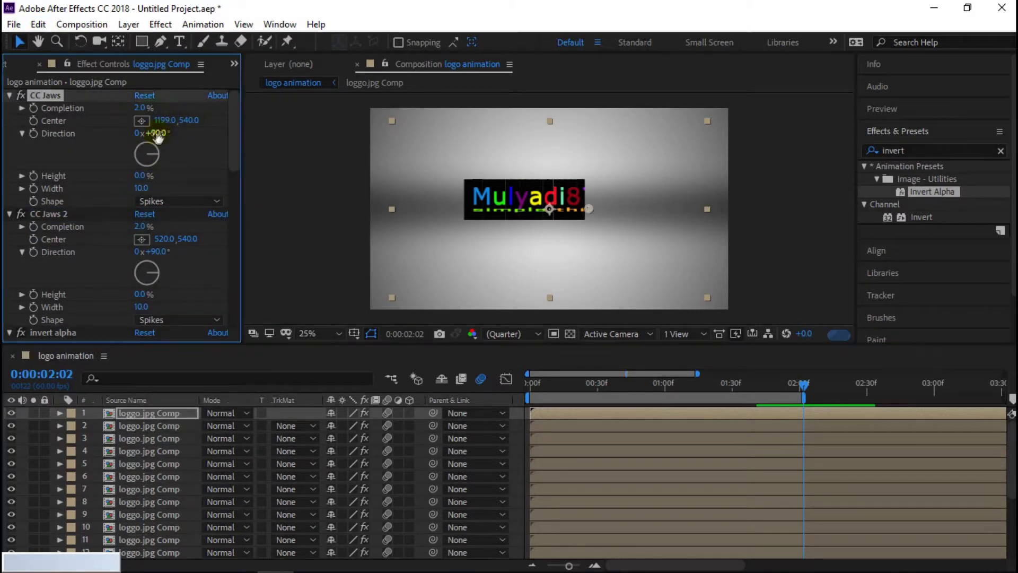
mouse_move(159, 121)
mouse_down()
mouse_move(182, 127)
mouse_move(163, 123)
mouse_up()
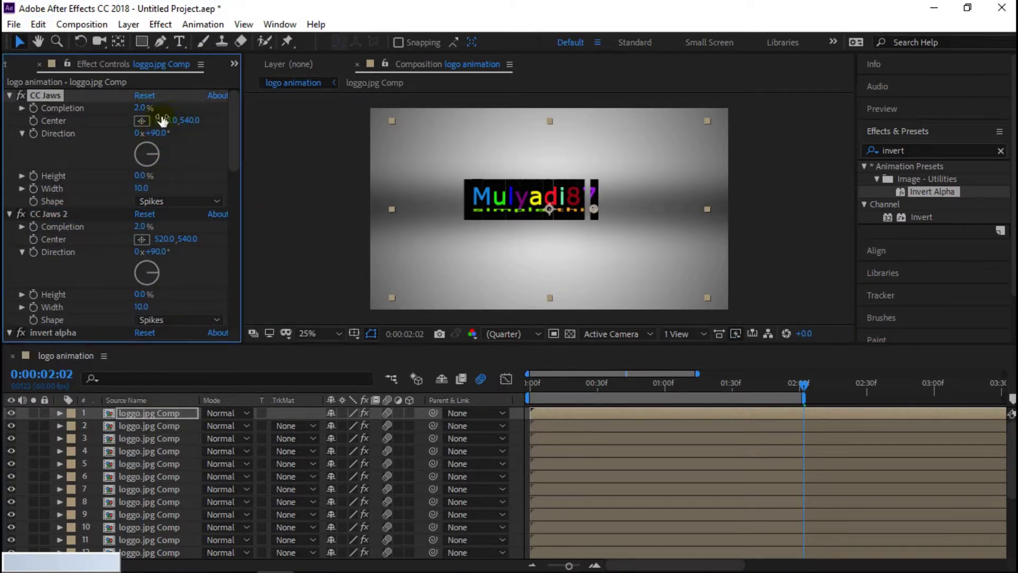
drag(168, 120, 167, 124)
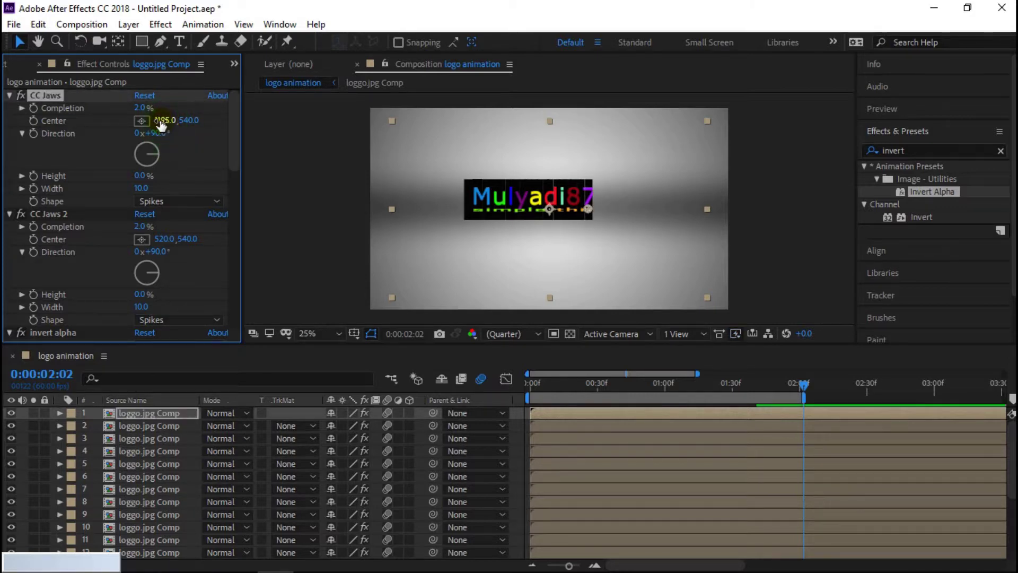
click(153, 413)
click(38, 24)
key(Escape)
click(190, 122)
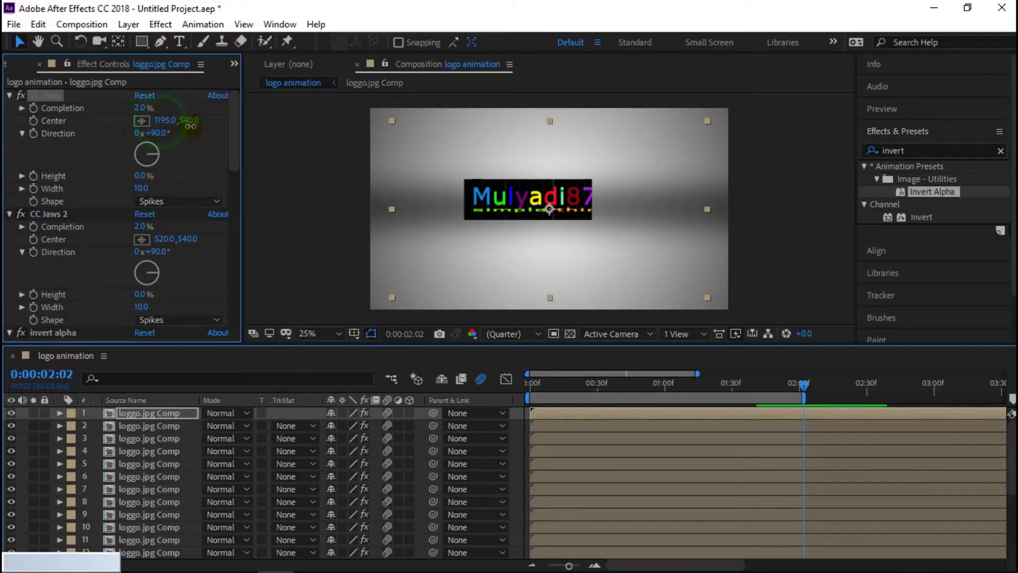
drag(161, 121, 162, 123)
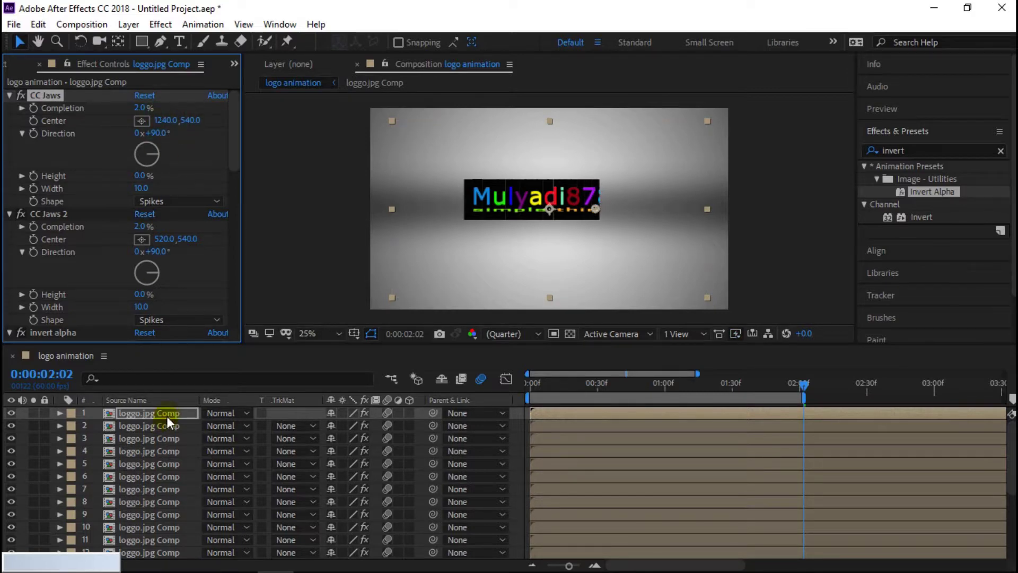
Add two final copies, ending with CC Jaws center 1383,540 so the full logo shows
click(162, 413)
click(38, 24)
click(104, 225)
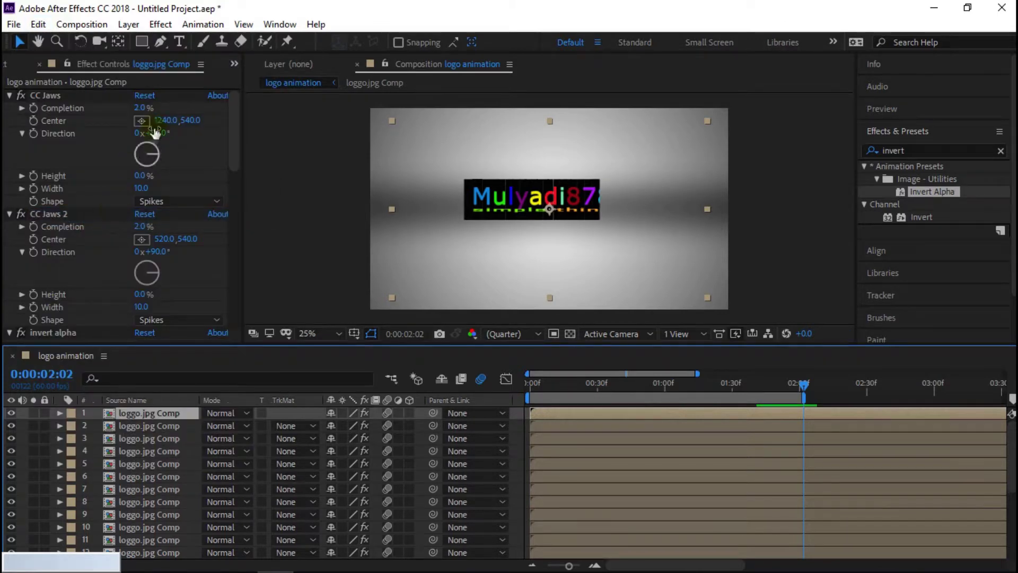
mouse_move(169, 121)
mouse_down()
mouse_move(180, 120)
mouse_move(165, 123)
mouse_up()
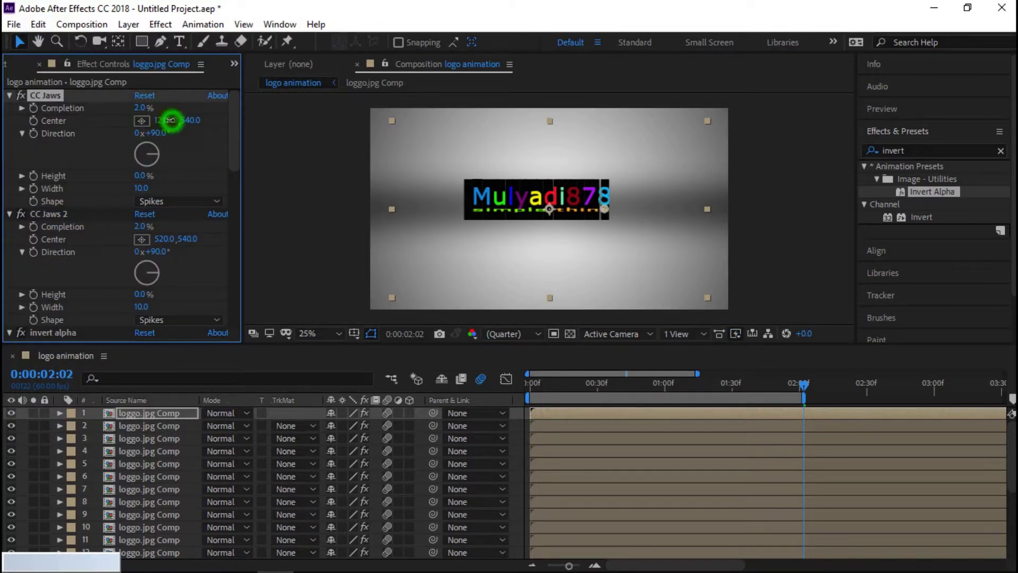
click(152, 413)
click(38, 24)
click(110, 218)
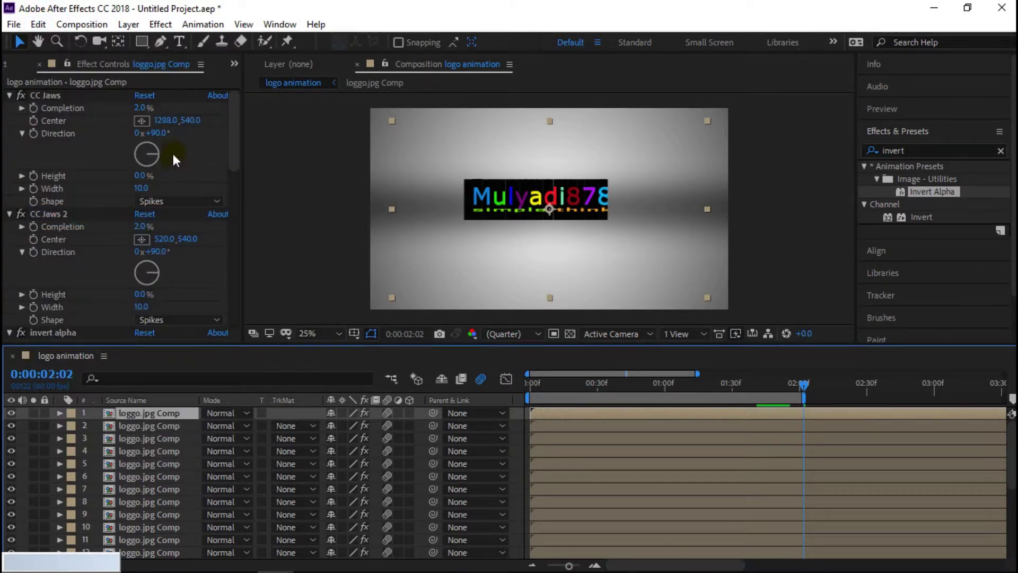
drag(135, 139, 168, 122)
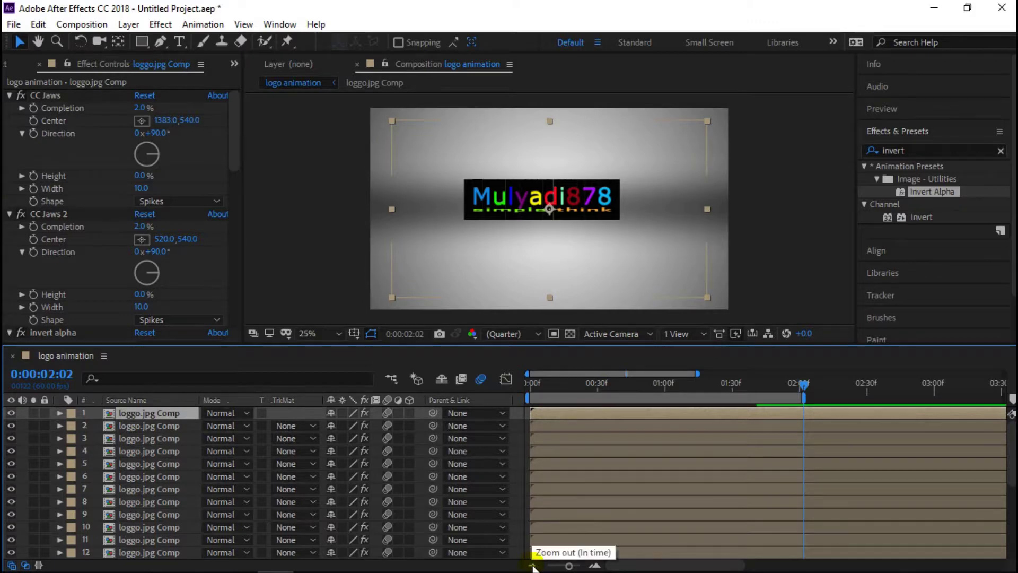
click(594, 565)
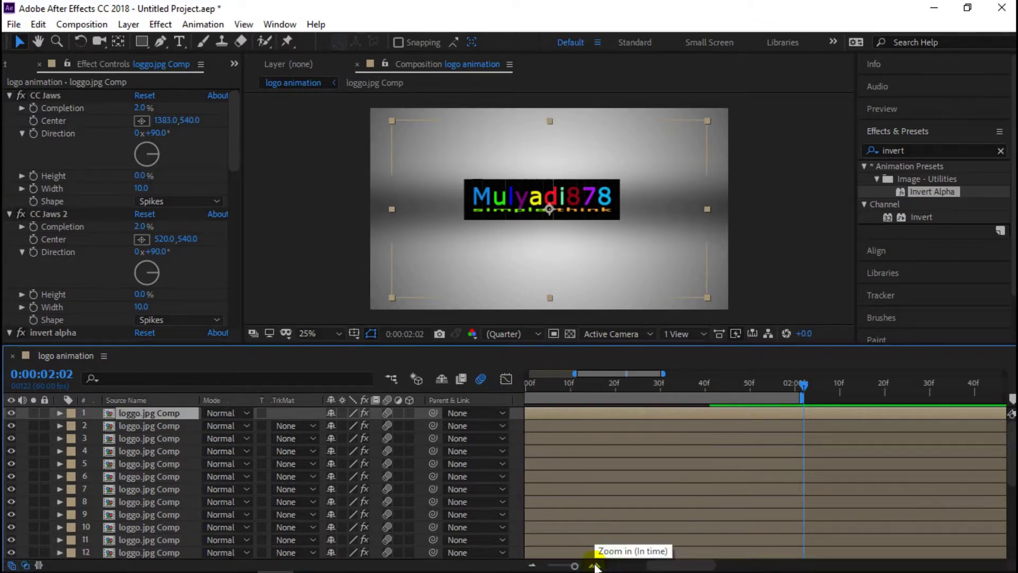
click(595, 565)
click(594, 565)
click(594, 565)
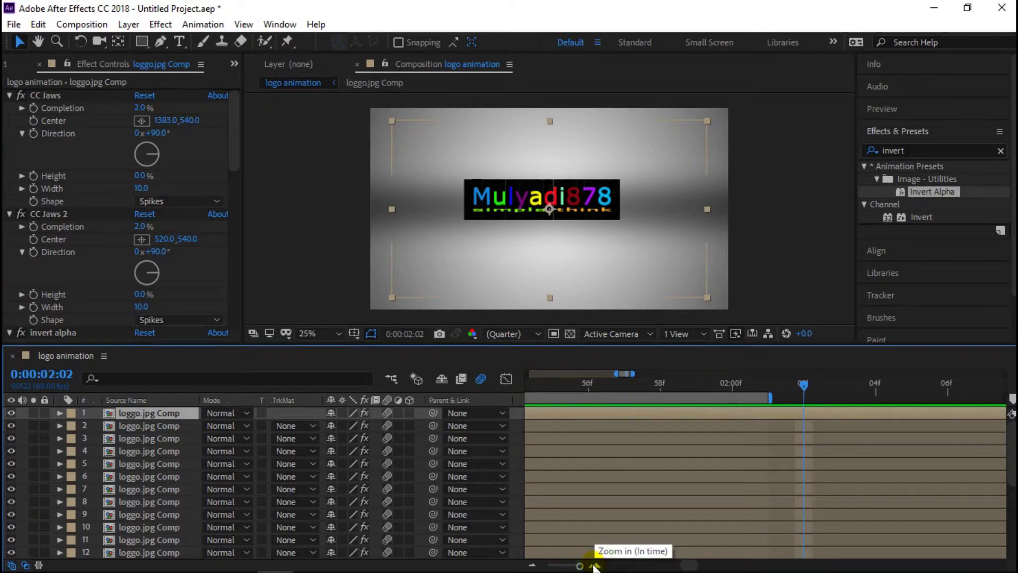
click(594, 565)
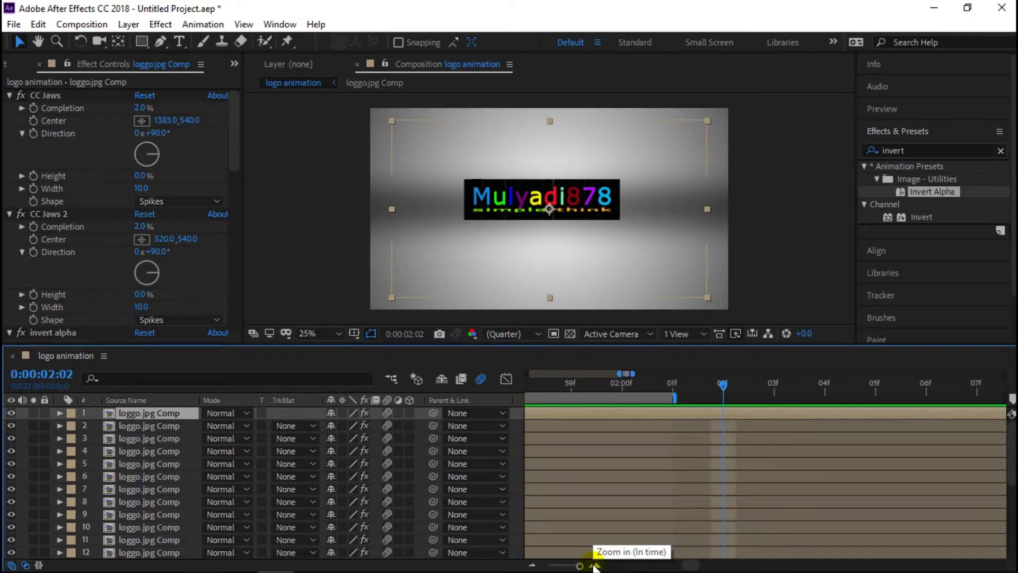
click(594, 565)
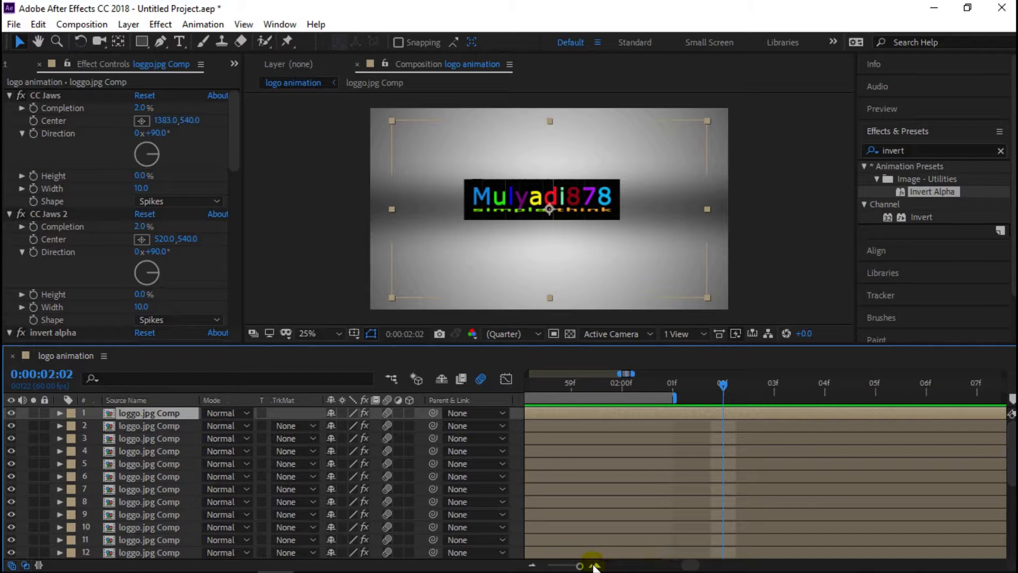
click(531, 566)
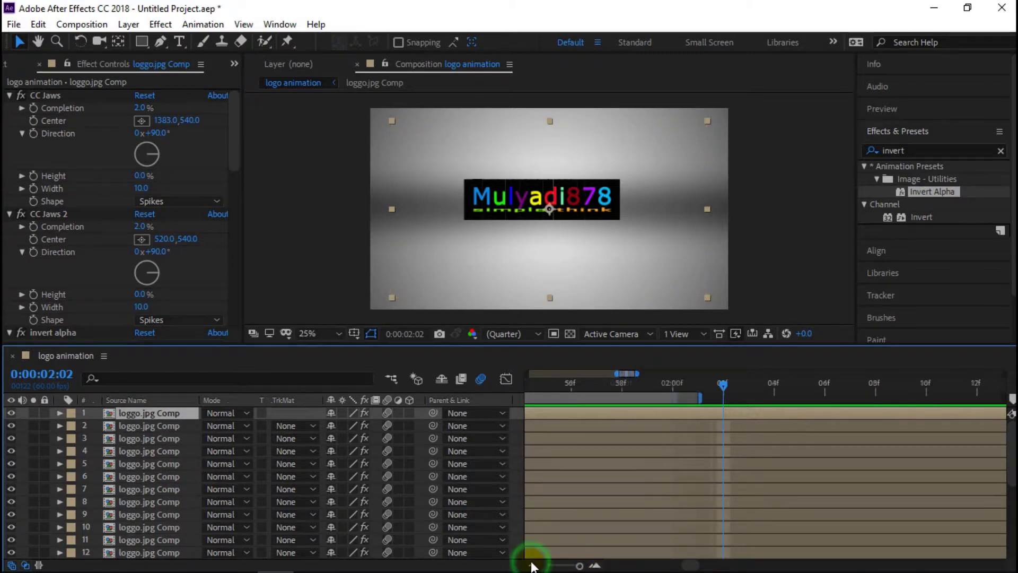
click(532, 565)
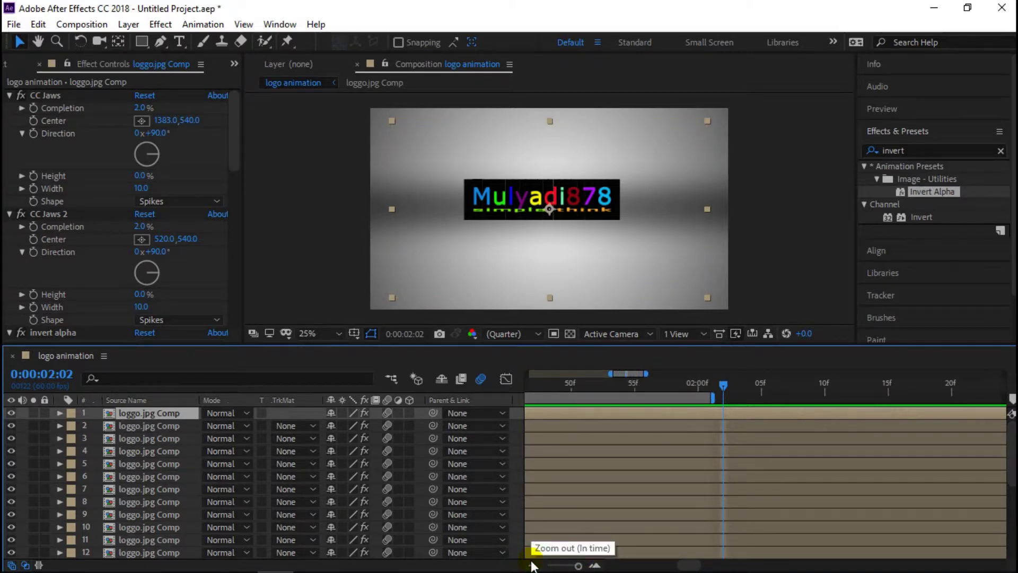
click(532, 565)
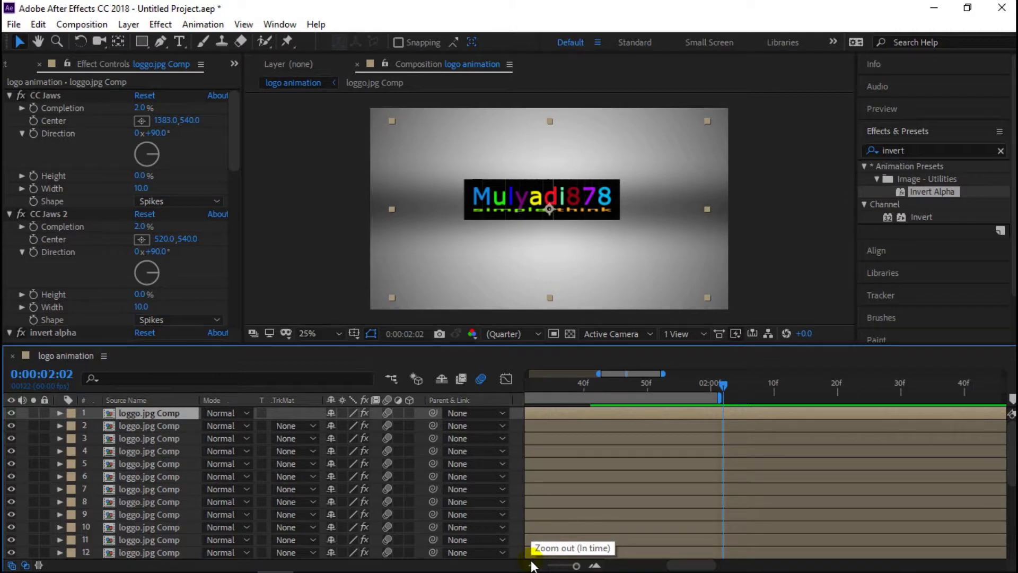
click(532, 565)
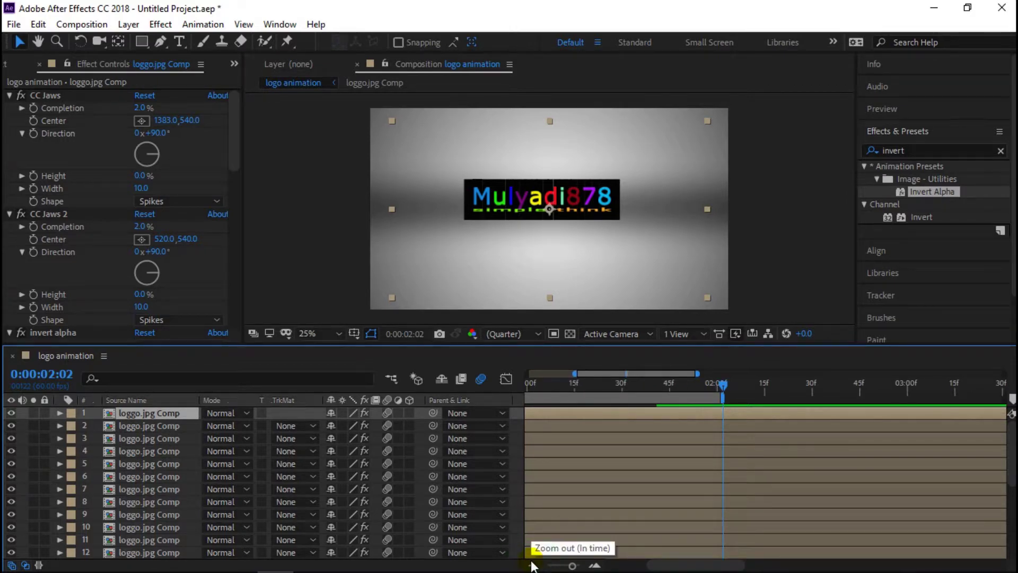
click(532, 565)
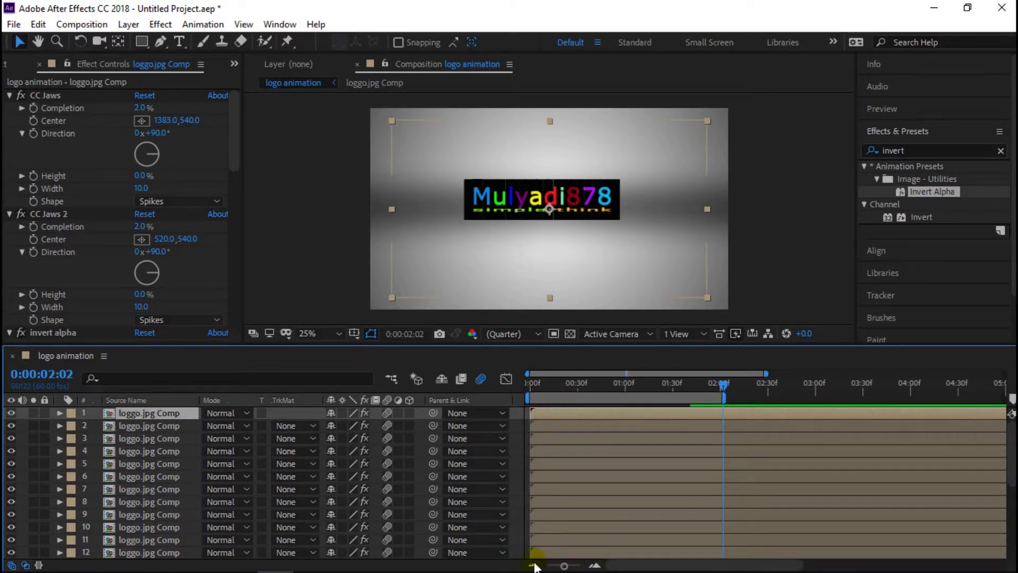
click(532, 565)
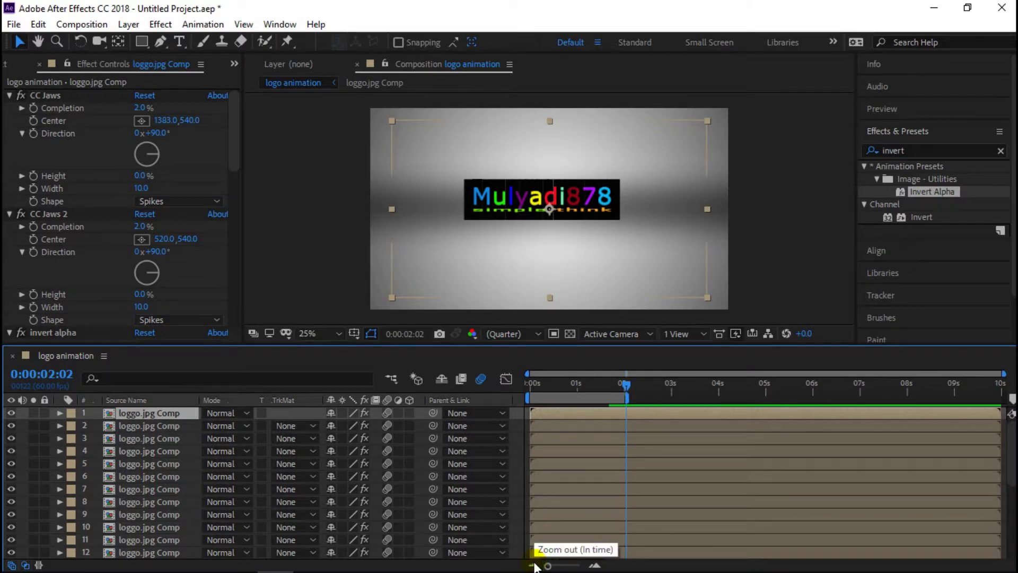
click(596, 565)
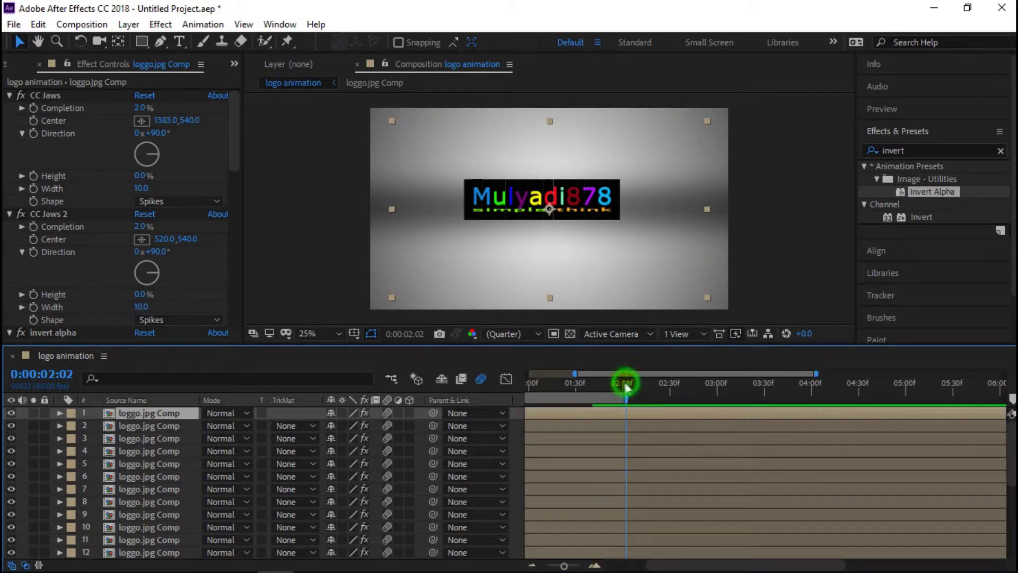
Move the current-time indicator to 0:00:00:00 and zoom the timeline to frame level
drag(627, 383, 486, 409)
click(38, 25)
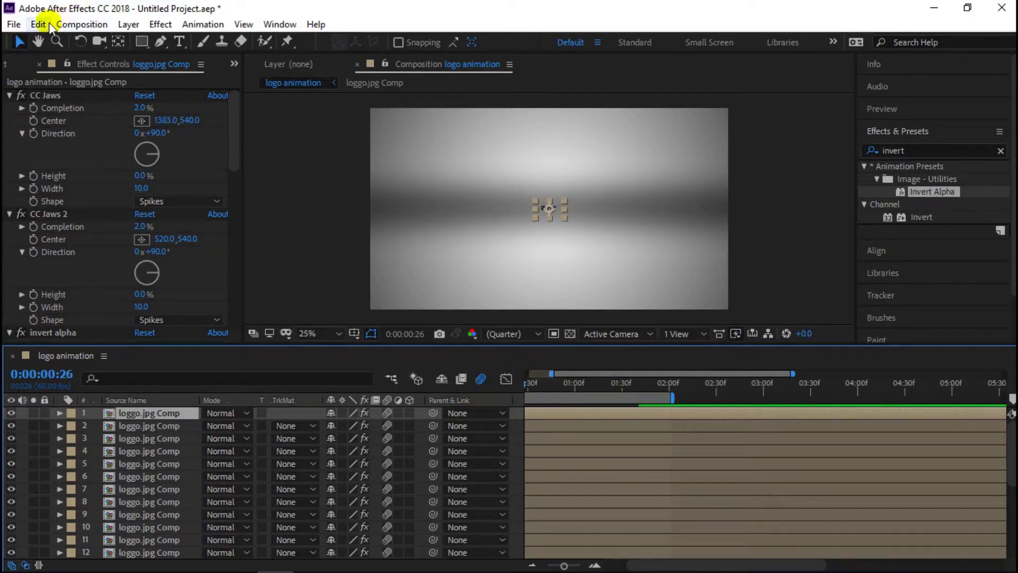
mouse_move(93, 188)
click(725, 495)
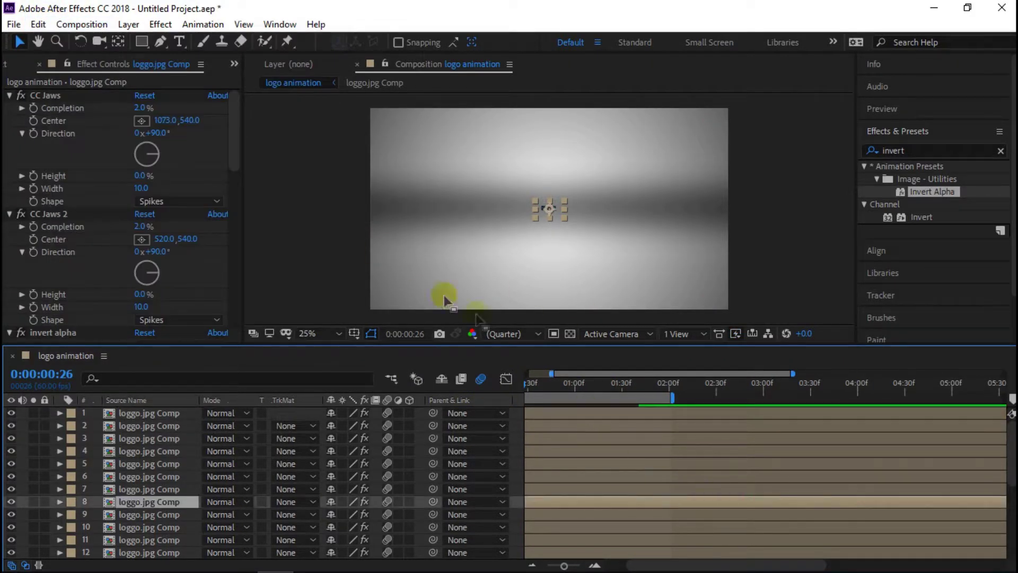
click(38, 24)
click(58, 42)
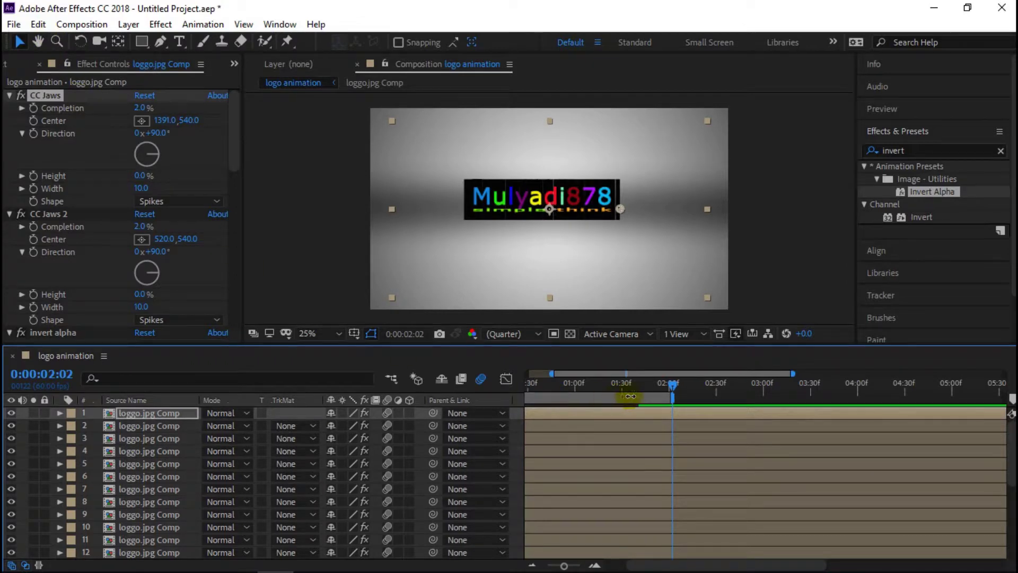
drag(672, 385, 470, 391)
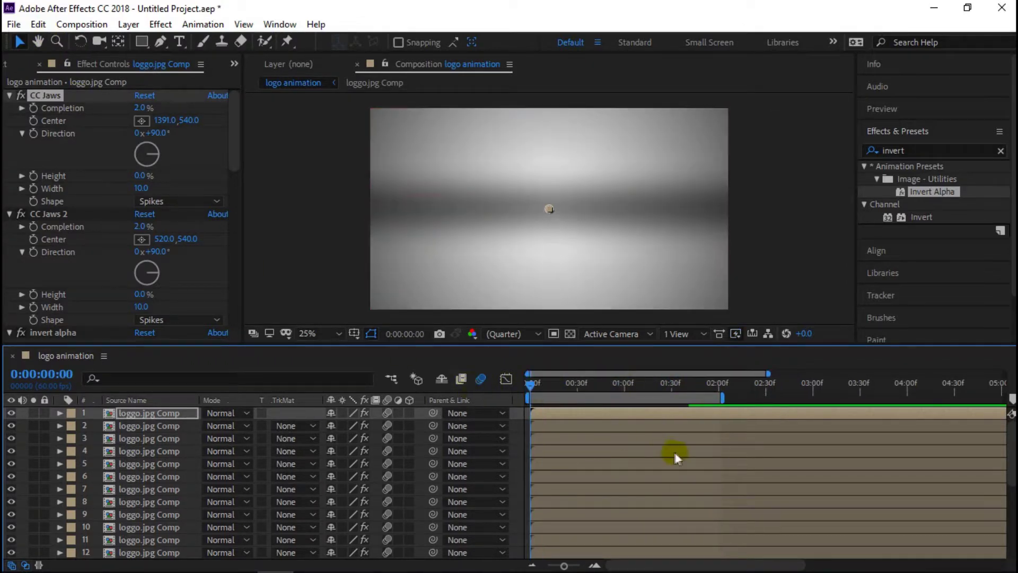
click(530, 383)
key(semicolon)
scroll(481, 536, down, 4)
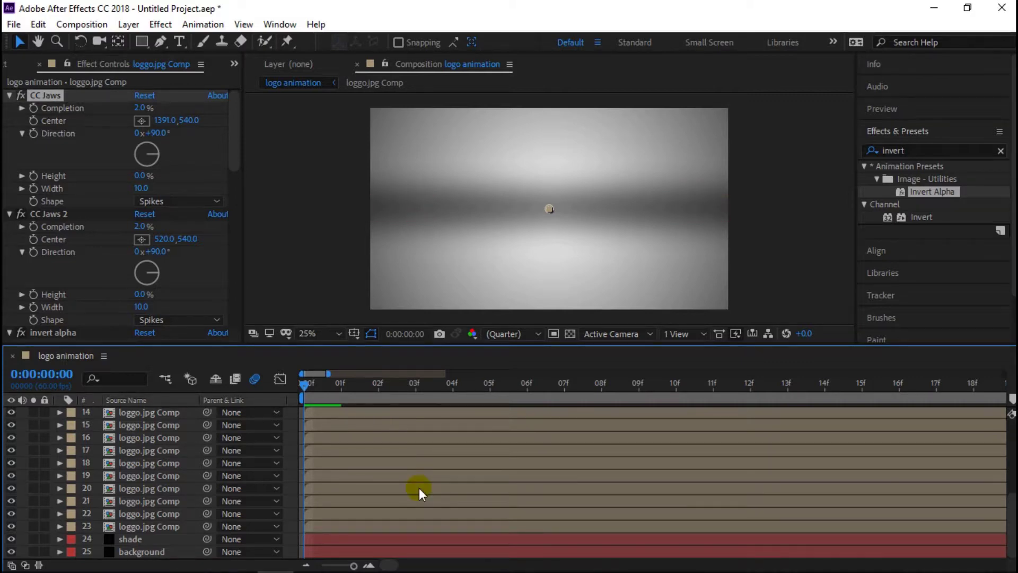
Stagger layers 22 through 14 to start progressively later, from about frame 1 to 16
key(F4)
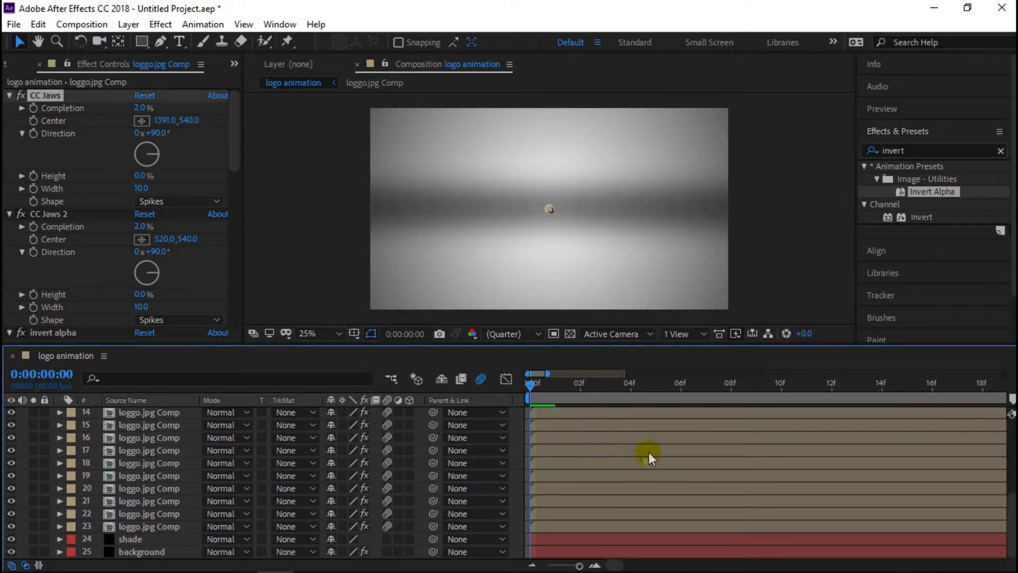
drag(563, 513, 673, 500)
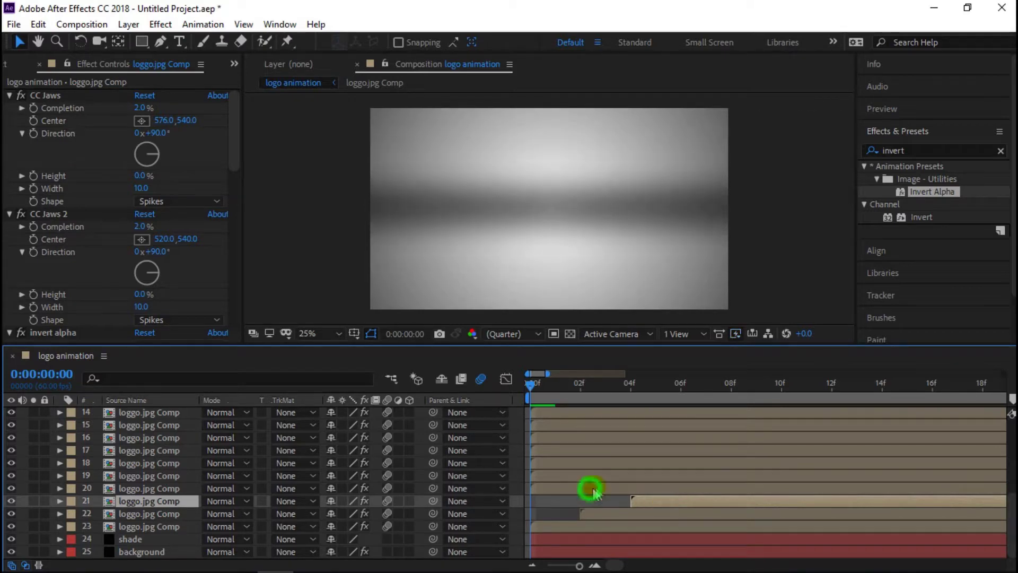
drag(585, 487, 733, 488)
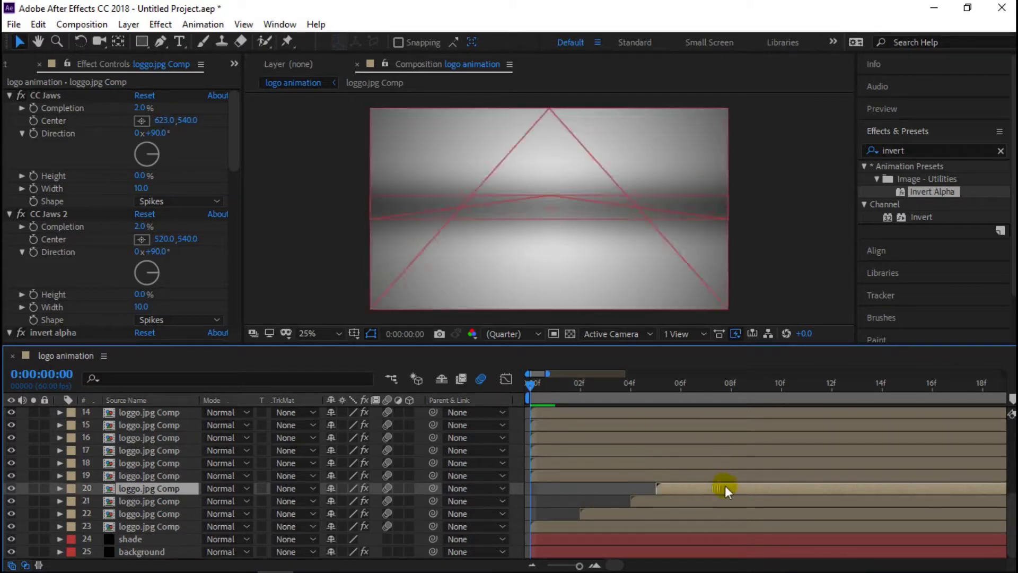
click(640, 470)
drag(758, 476, 757, 475)
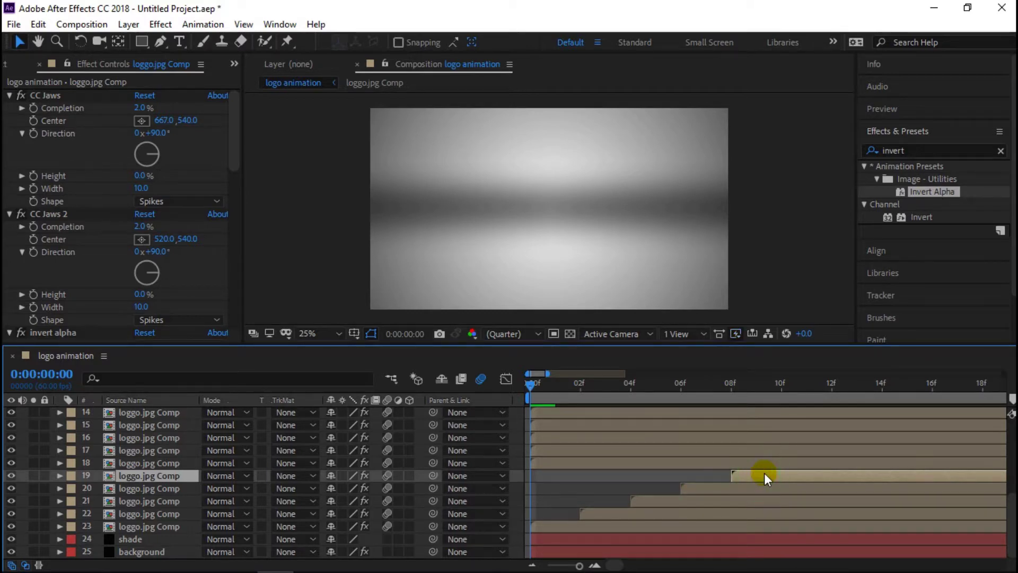
drag(722, 463, 880, 458)
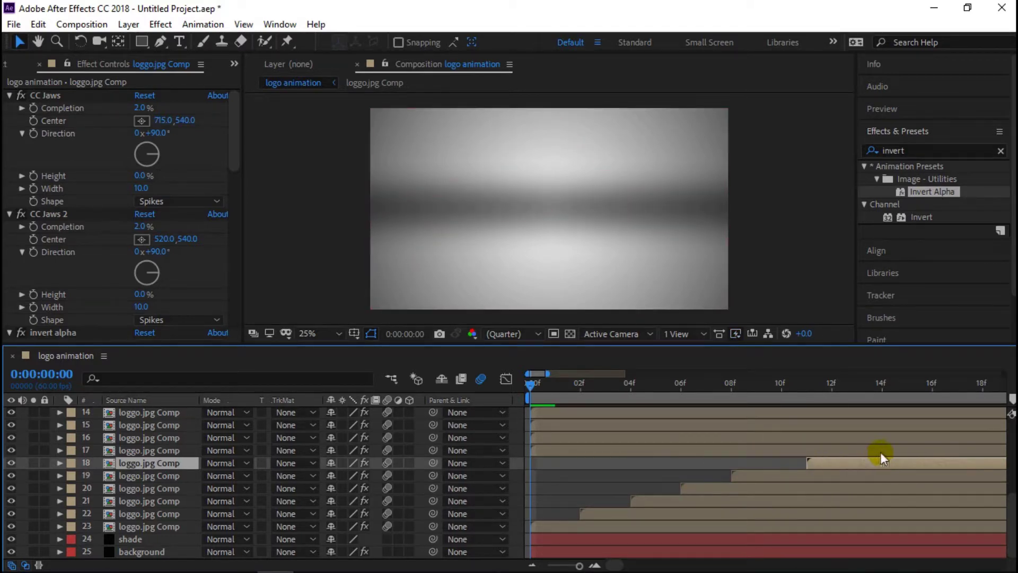
drag(861, 462, 837, 463)
drag(664, 450, 897, 449)
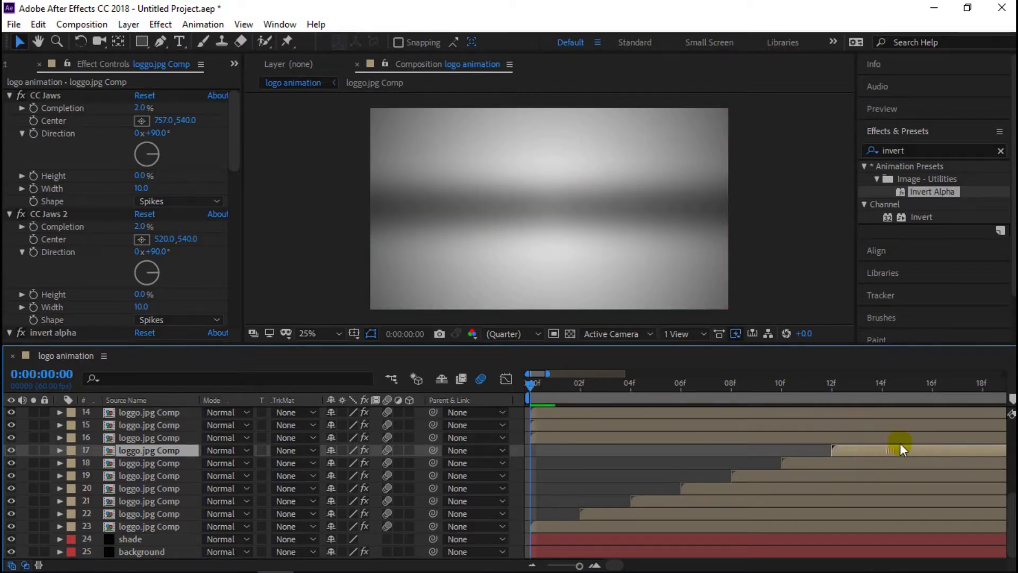
drag(864, 454, 883, 449)
mouse_move(600, 436)
mouse_down()
mouse_move(844, 432)
mouse_move(882, 443)
mouse_up()
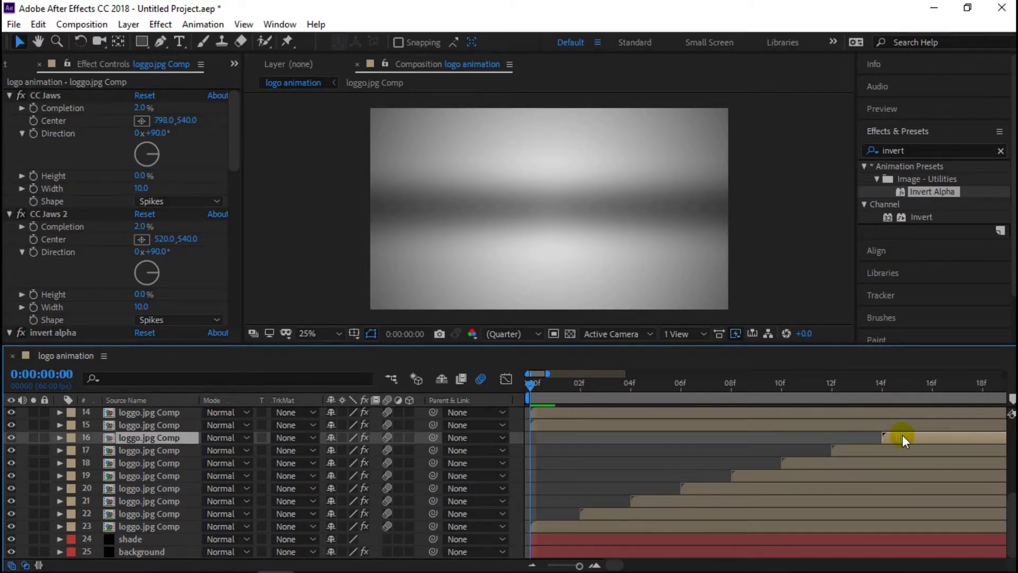
mouse_move(584, 424)
mouse_down()
mouse_move(895, 430)
mouse_move(943, 420)
mouse_up()
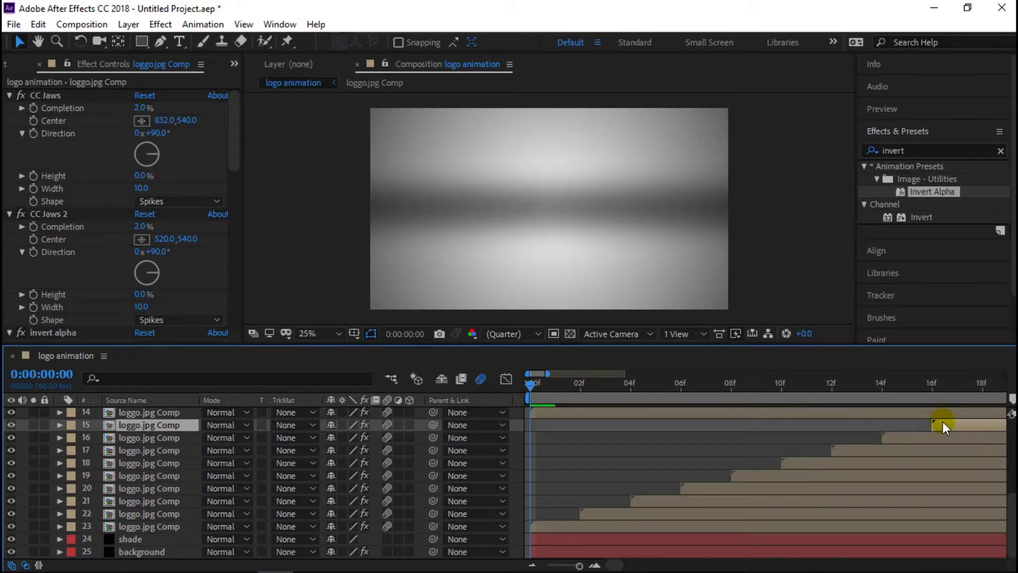
click(754, 411)
scroll(752, 411, up, 3)
drag(637, 526, 979, 529)
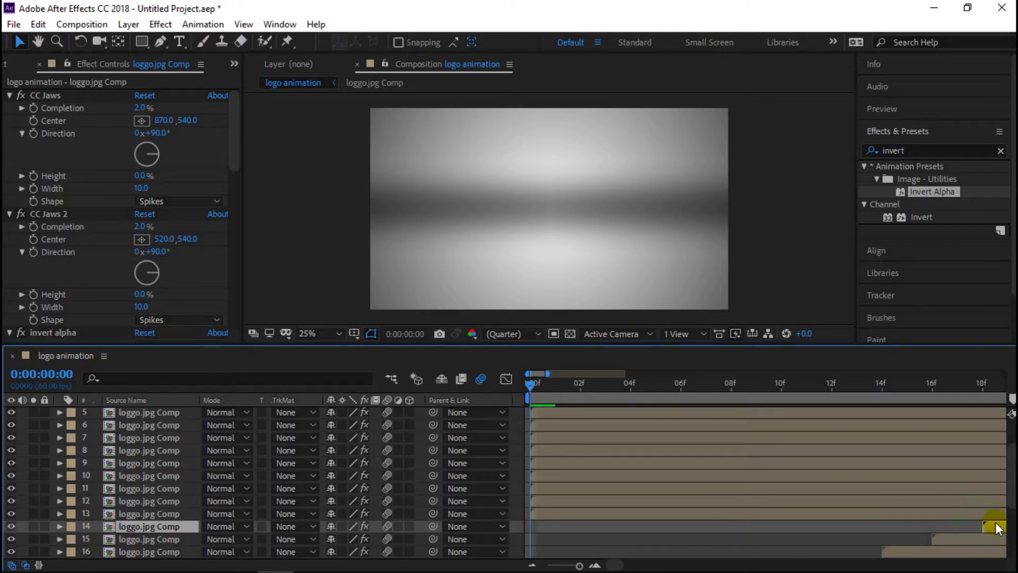
Delay layers 13 down to 8 so they start between roughly 12f and 25f
key(F4)
drag(401, 512, 989, 514)
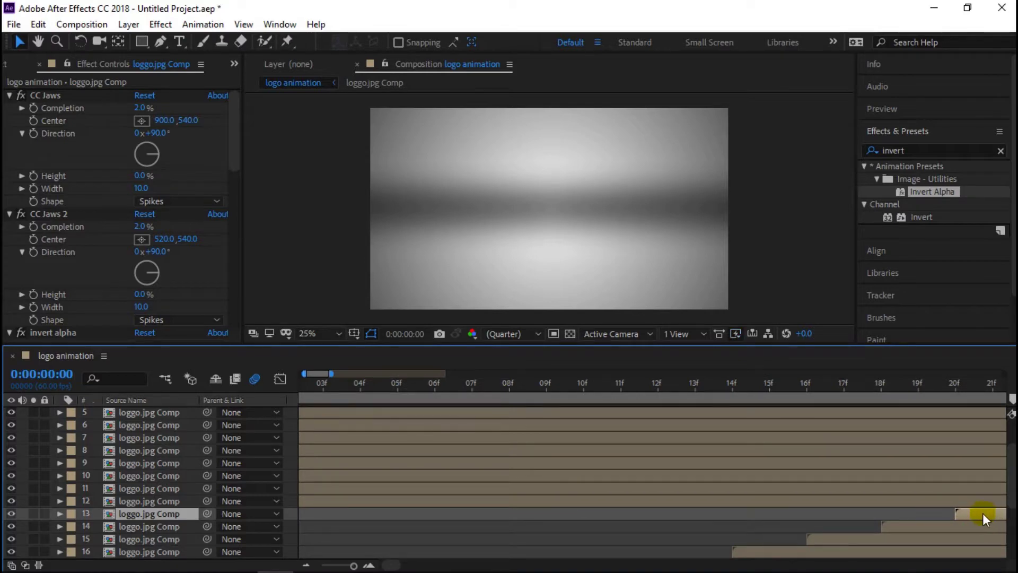
drag(978, 513, 960, 513)
mouse_move(488, 502)
mouse_down()
mouse_move(1007, 511)
mouse_move(970, 506)
mouse_up()
mouse_move(416, 487)
mouse_down()
mouse_move(963, 498)
mouse_move(938, 487)
mouse_up()
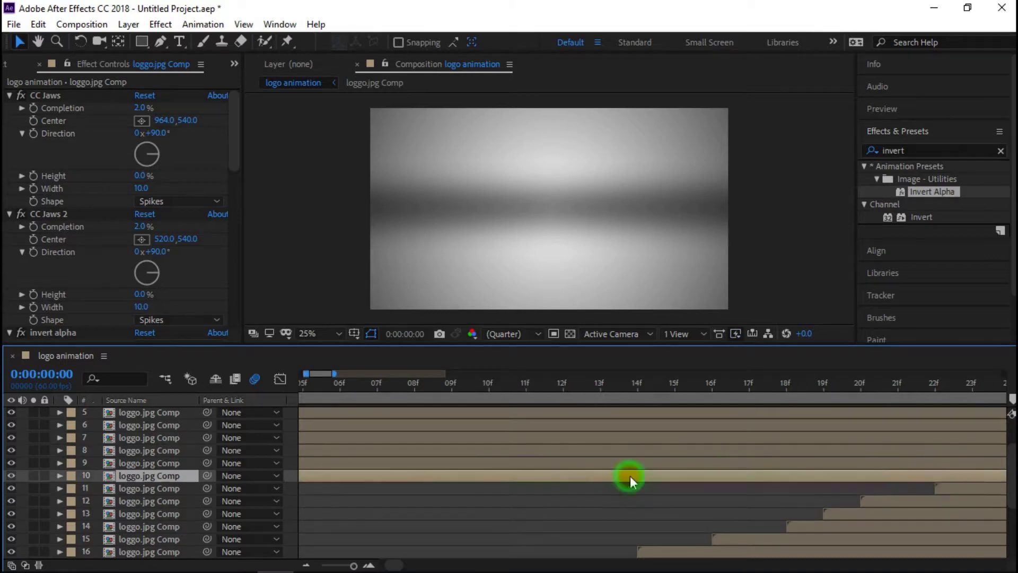
drag(630, 475, 952, 474)
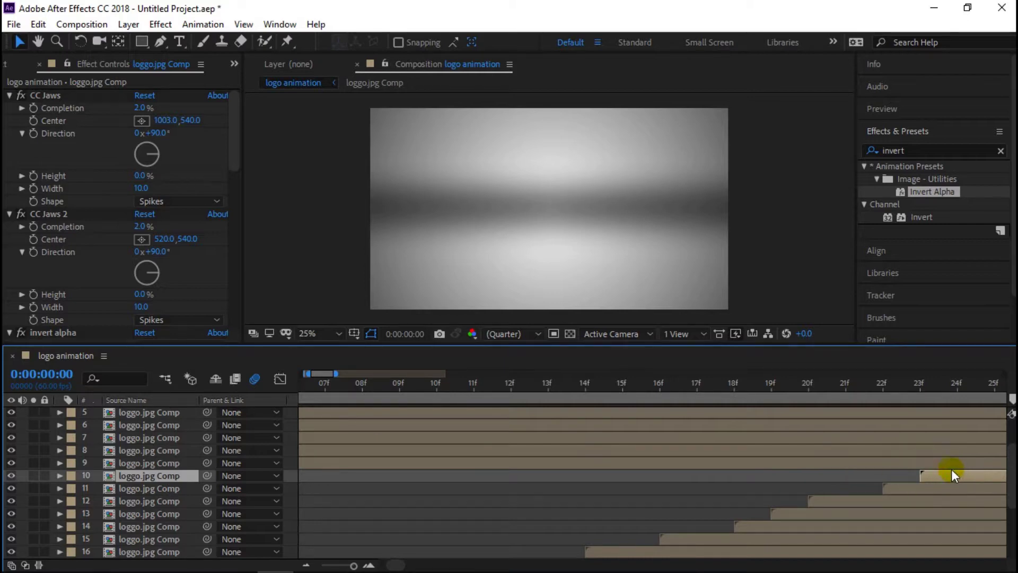
drag(527, 465, 903, 461)
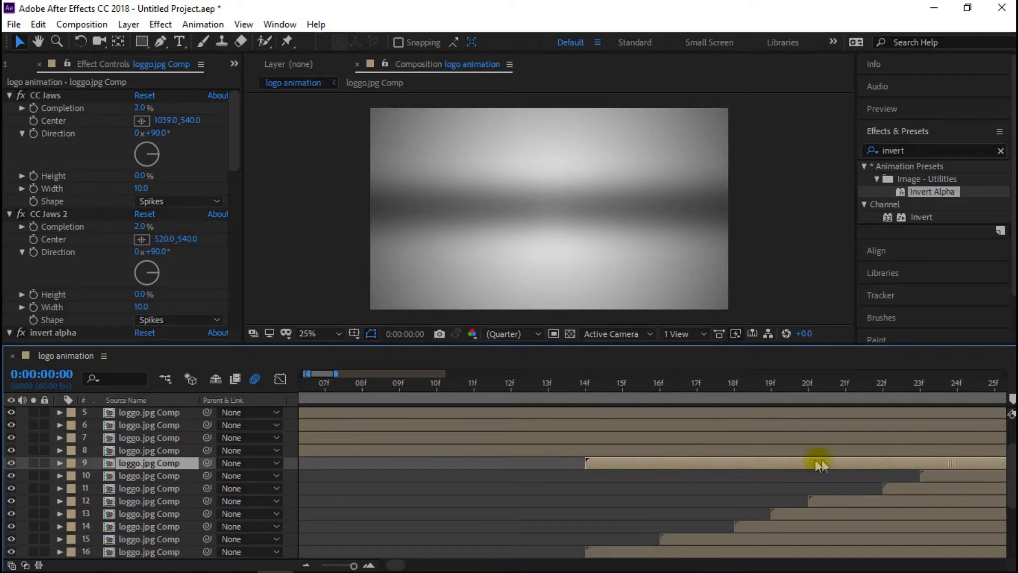
drag(734, 462, 934, 464)
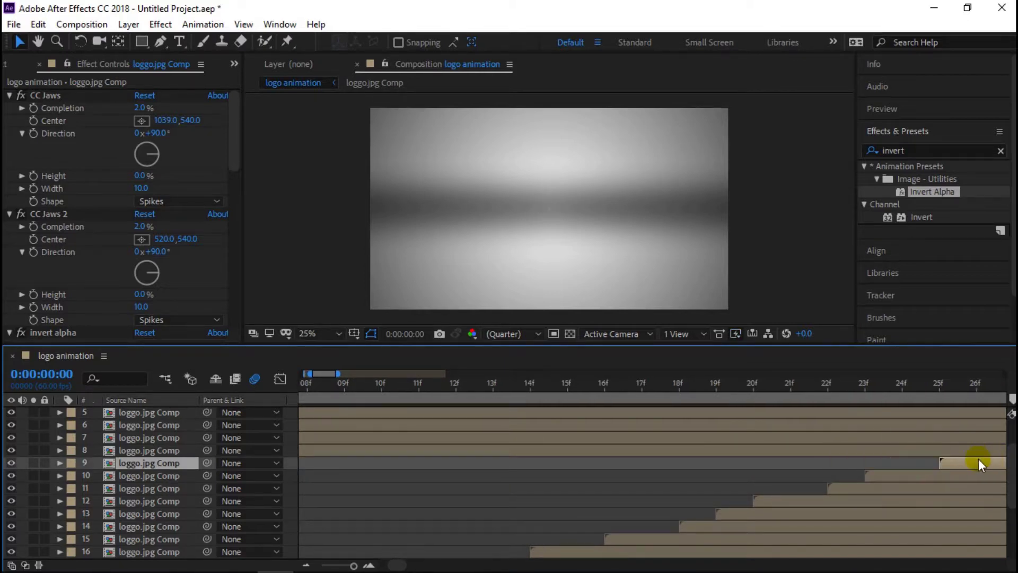
drag(654, 450, 968, 448)
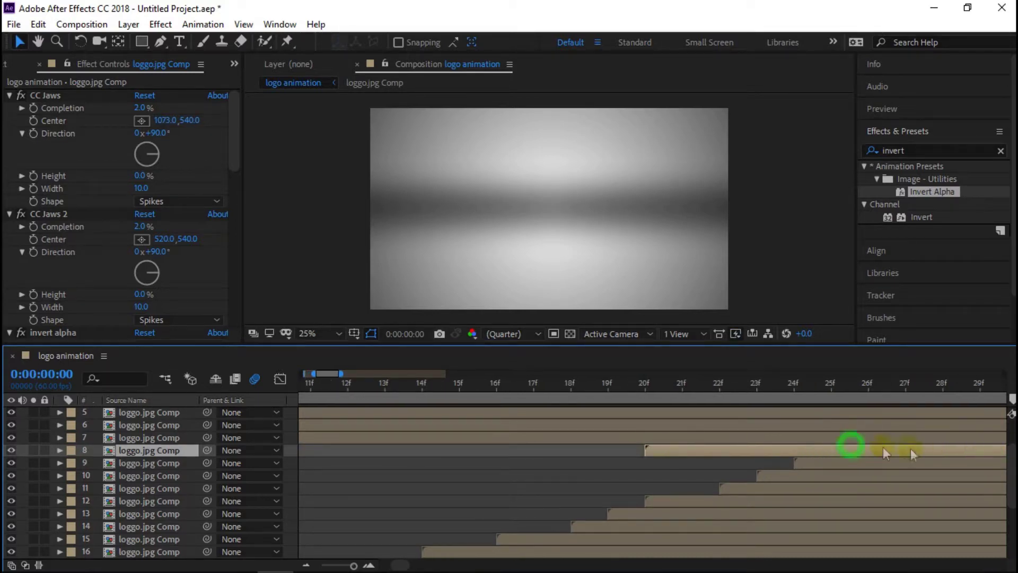
drag(966, 447, 878, 444)
Push layers 7, 6, 5 and 4 to start around 26f, 25f, 23f and 27f
click(750, 435)
drag(749, 435, 859, 436)
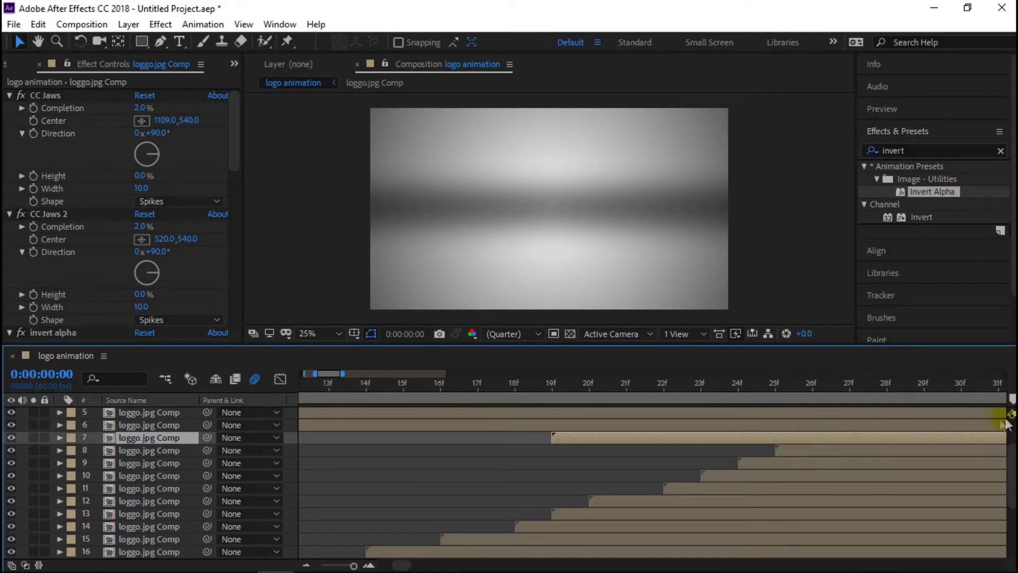
drag(803, 438, 818, 440)
click(624, 424)
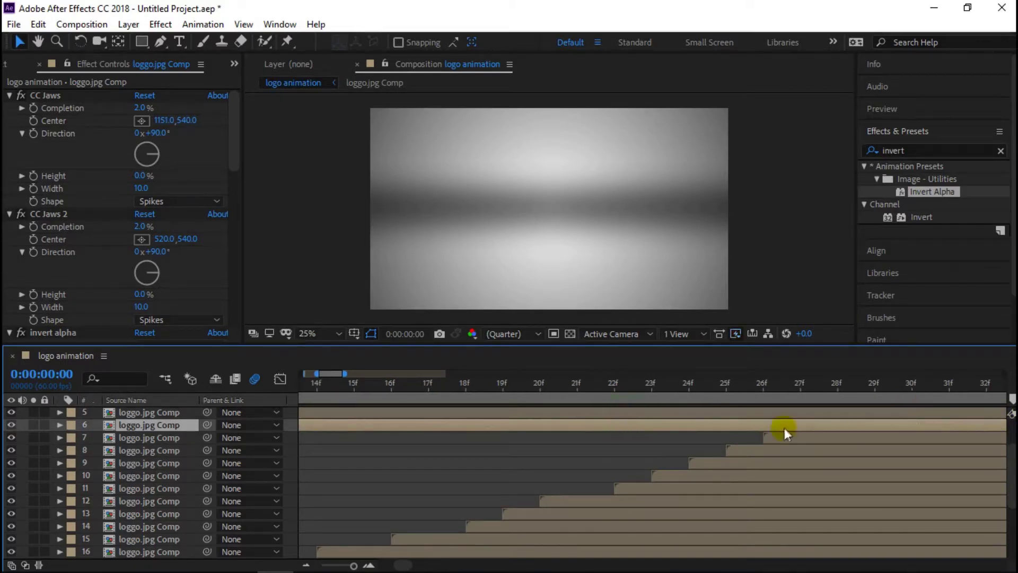
drag(609, 424, 876, 418)
click(785, 411)
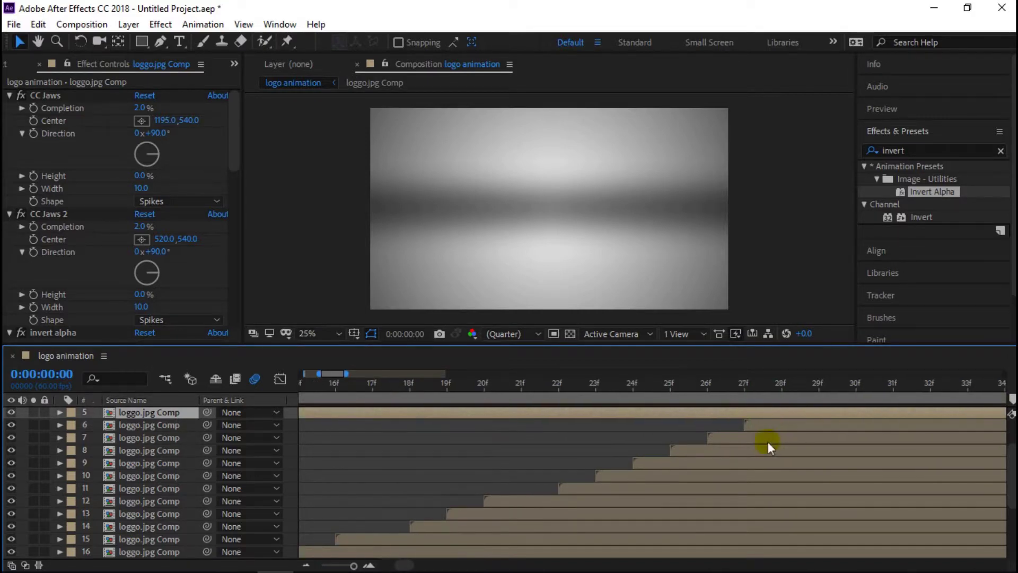
drag(835, 412, 853, 424)
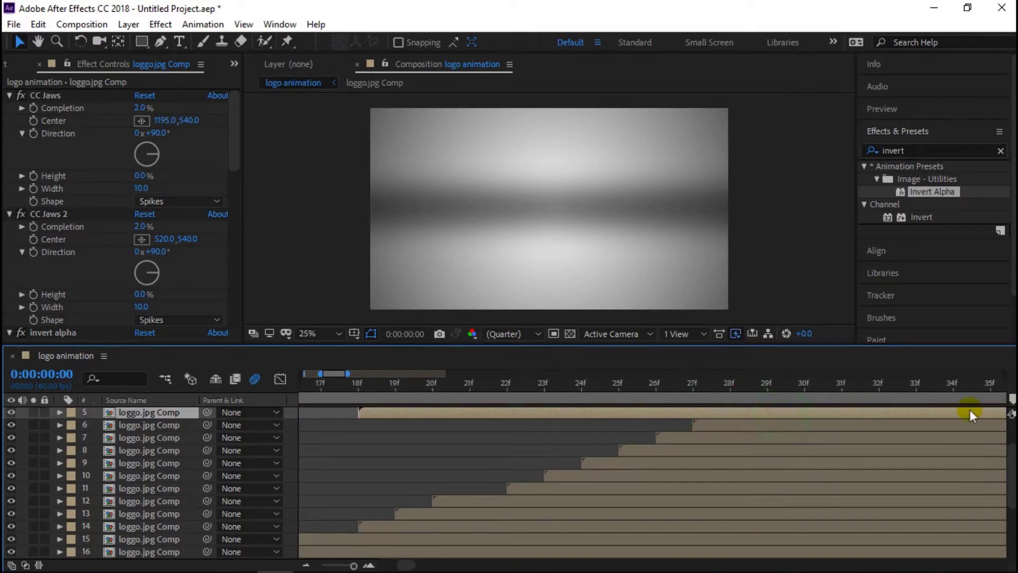
scroll(775, 409, up, 2)
click(741, 455)
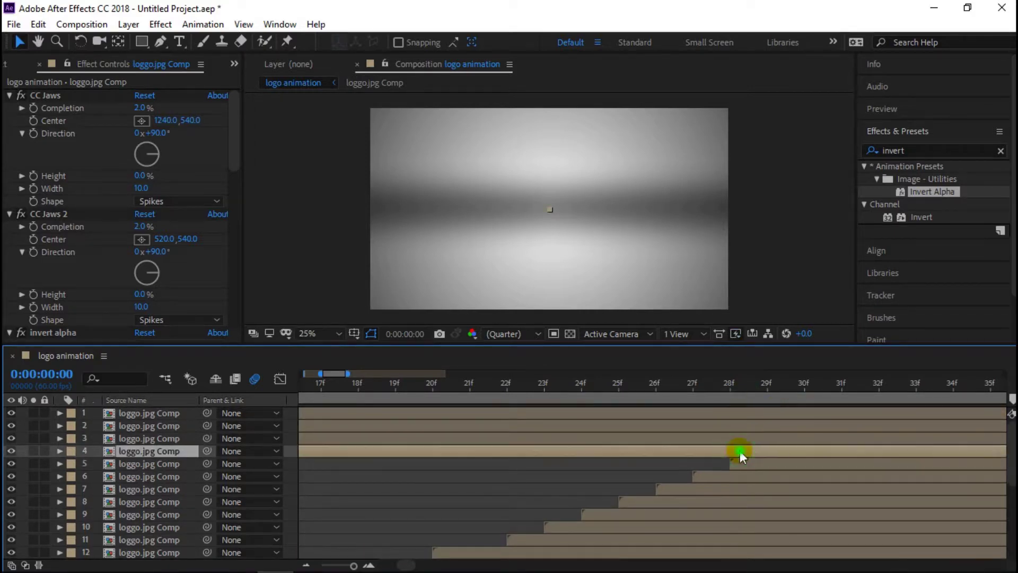
mouse_move(753, 443)
mouse_down()
mouse_move(817, 456)
mouse_move(859, 450)
mouse_up()
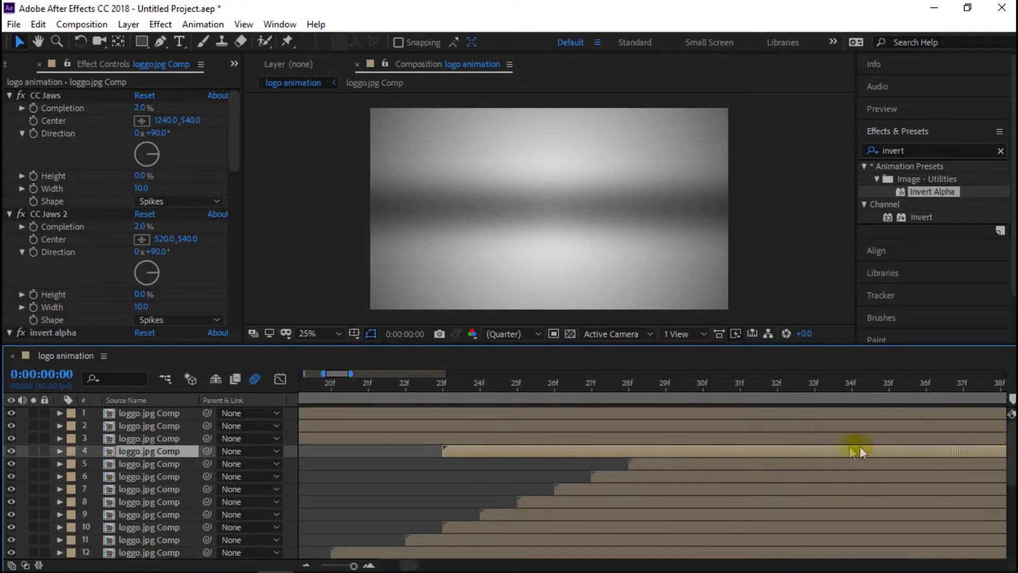
drag(928, 446, 727, 455)
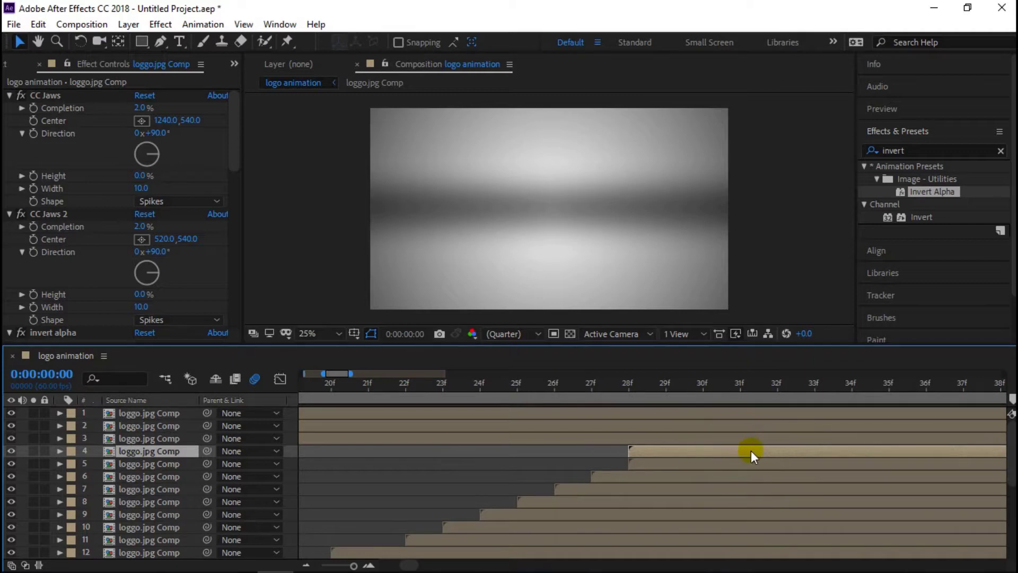
Check the loggo.jpg Comp precomp, then start layer 4 at 29f and layer 3 about 30f
double_click(751, 450)
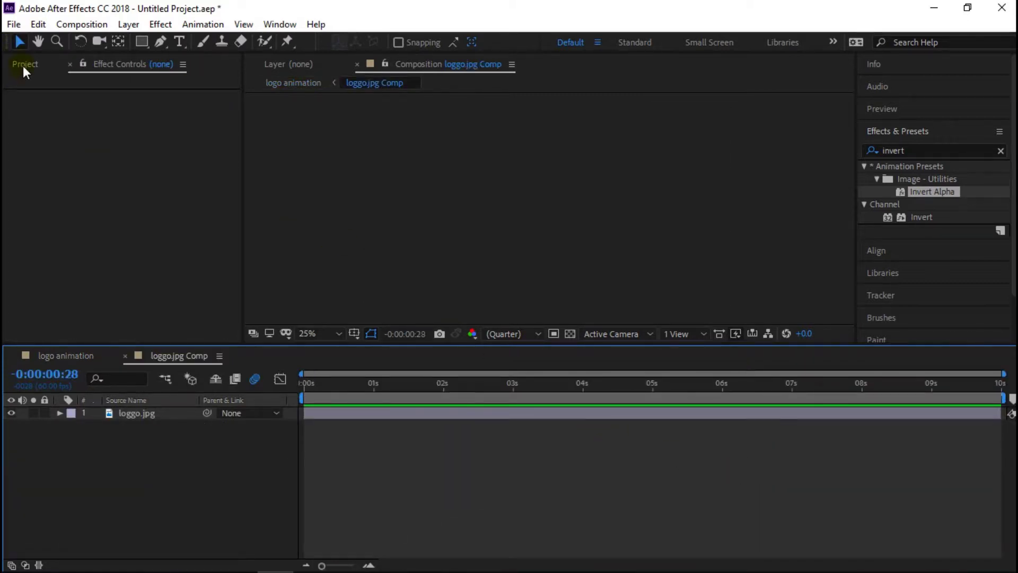
click(25, 65)
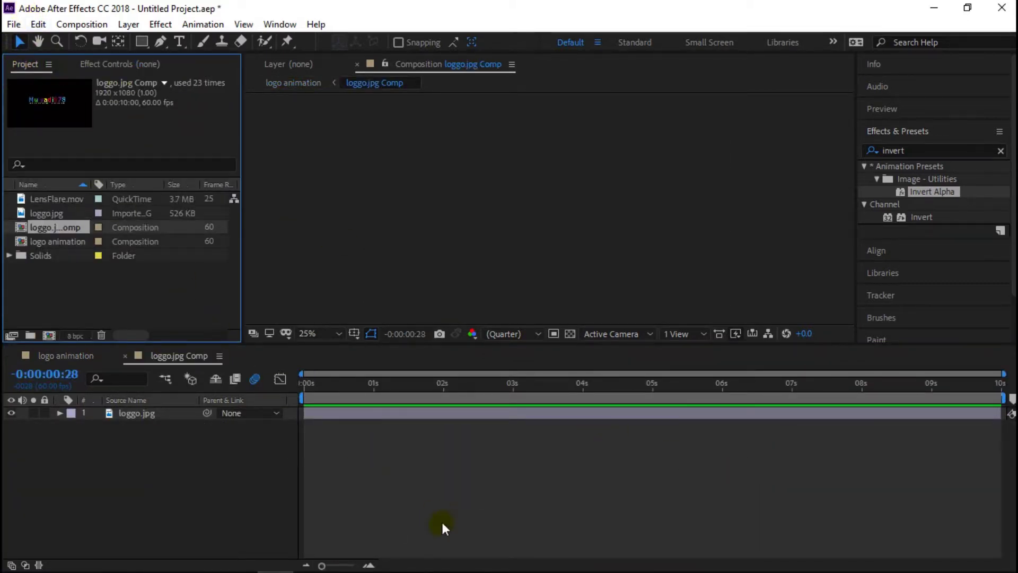
click(80, 361)
drag(581, 450, 697, 452)
click(556, 437)
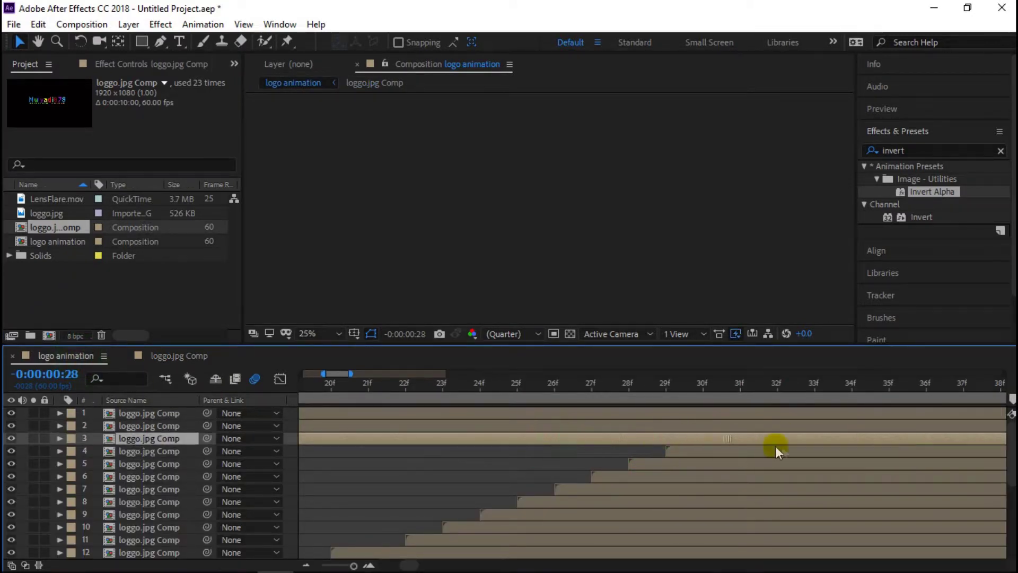
drag(609, 438, 804, 429)
key(alt+Page_Down)
Delay layers 2 and 1 to start at about 31f and 32f
click(582, 421)
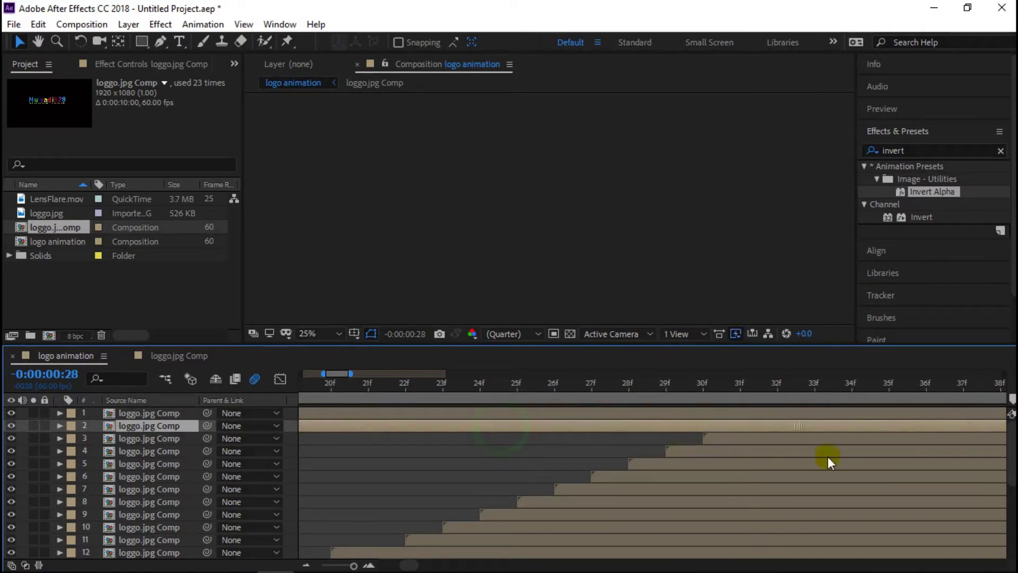
drag(518, 427, 625, 419)
click(819, 428)
key(alt+Page_Down)
key(alt+Page_Down)
key(alt+Page_Down)
drag(435, 411, 605, 427)
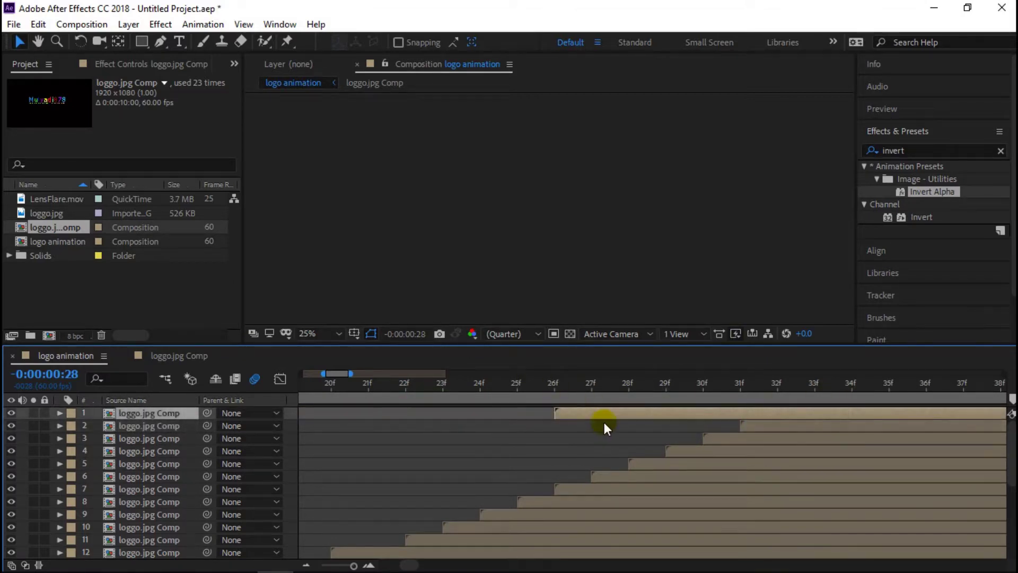
key(alt+Page_Down)
key(alt+Page_Down)
key(alt+Page_Down)
key(alt+Page_Down)
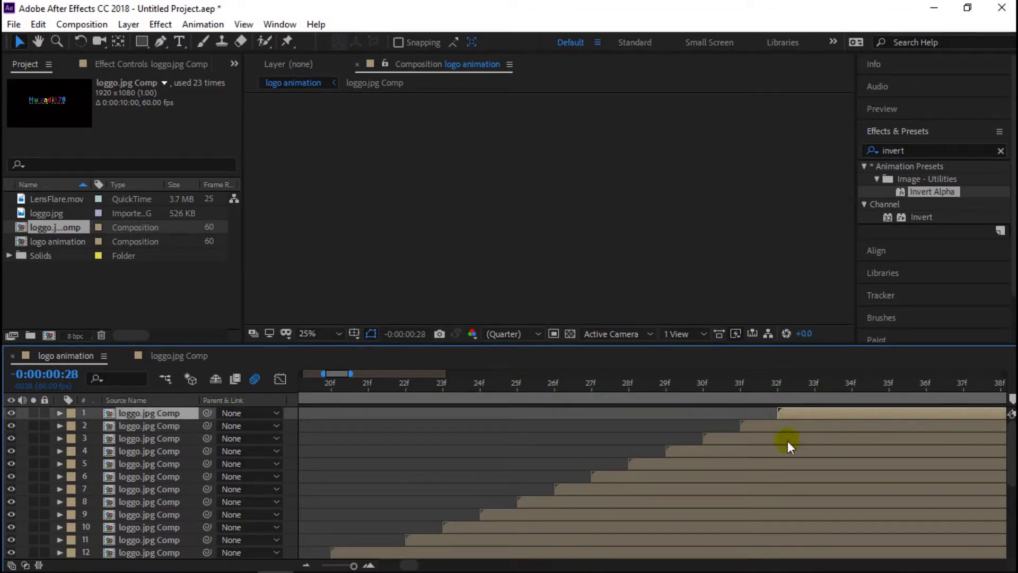
scroll(787, 439, down, 1)
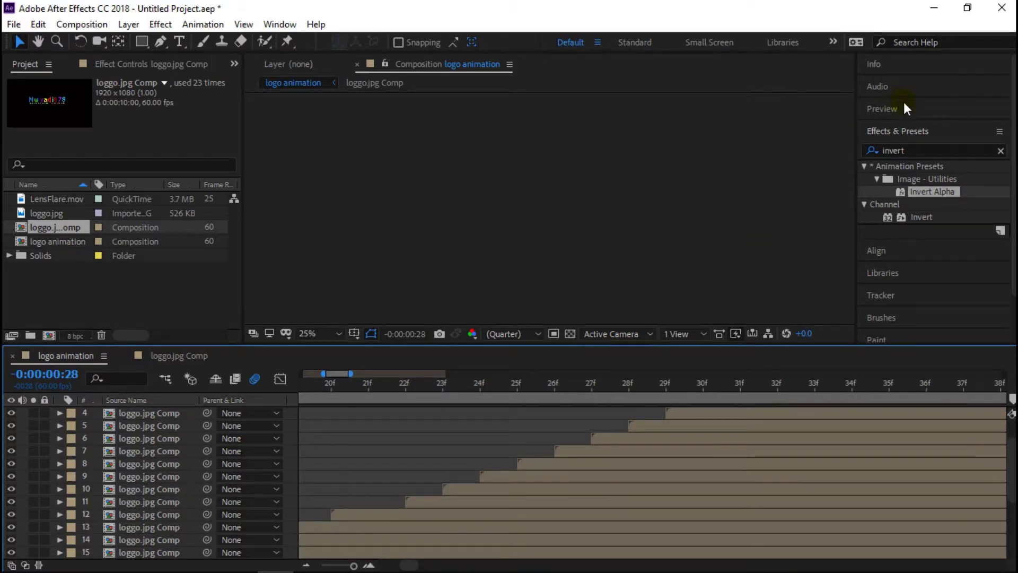
Play a preview of the staggered logo animation from the Preview panel, then stop it
click(882, 109)
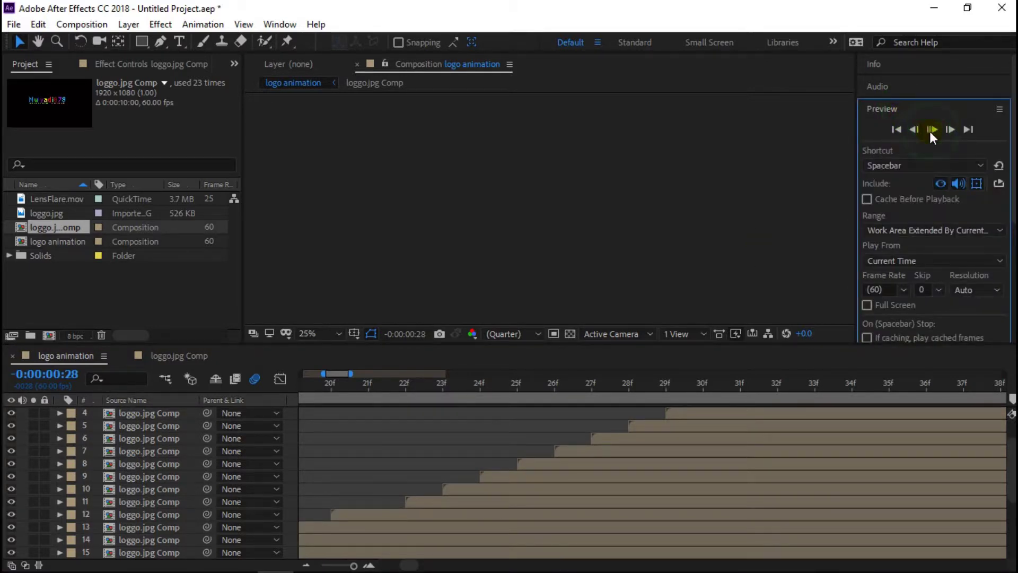
click(930, 131)
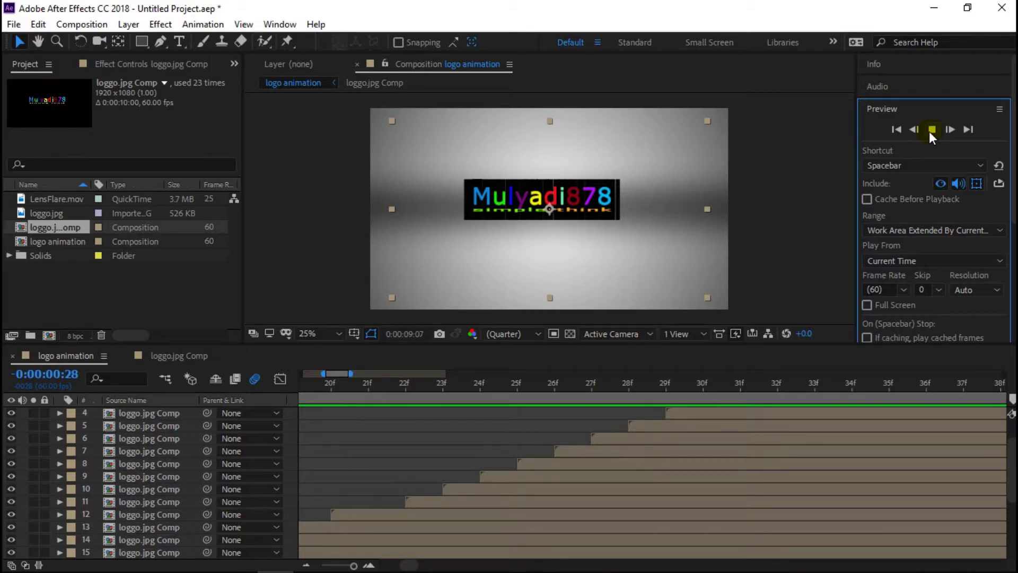
click(931, 129)
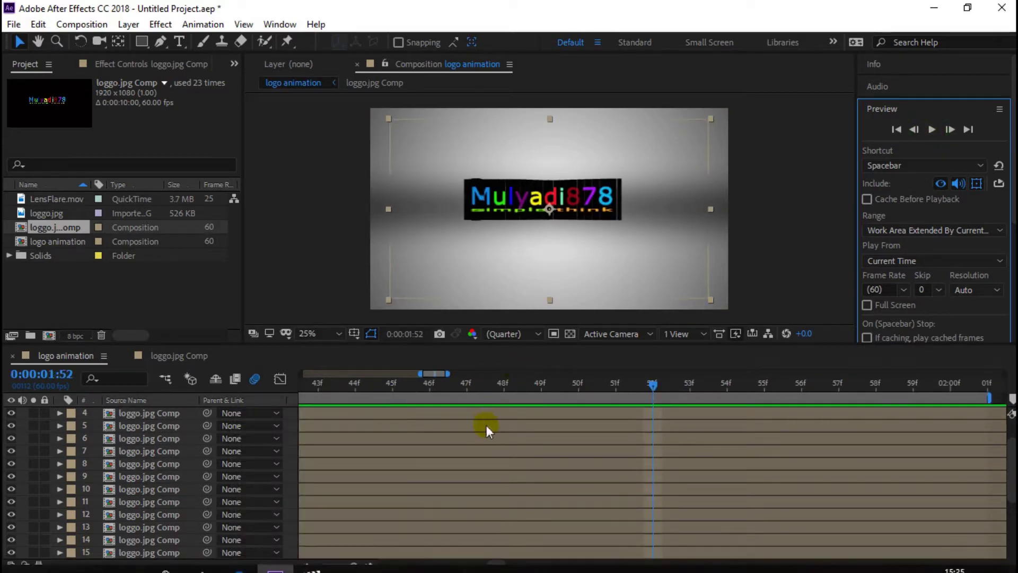
Zoom the timeline to show the full 10 seconds with Mode columns, and select layer 1
click(305, 565)
click(305, 565)
click(305, 565)
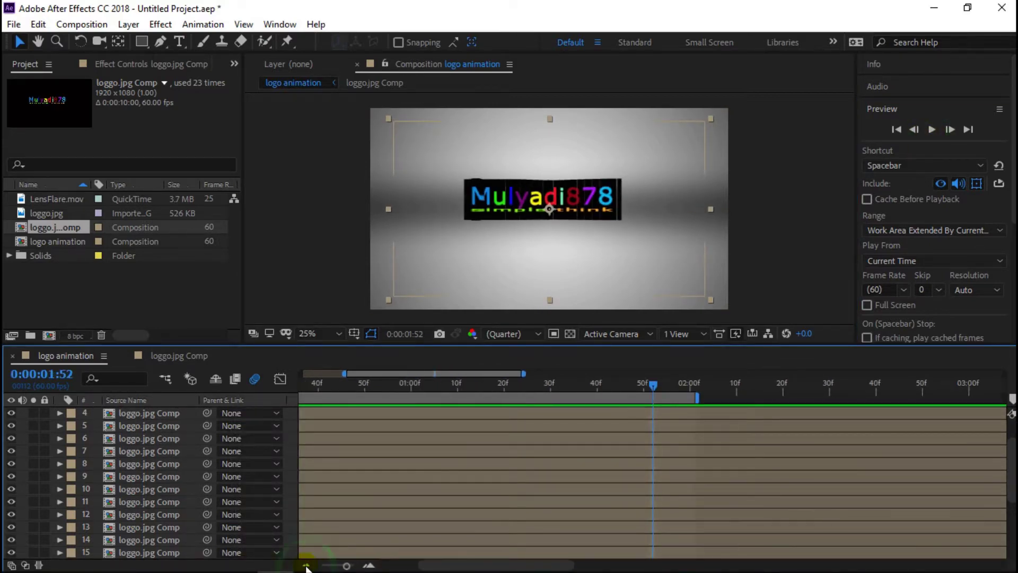
click(306, 565)
key(F4)
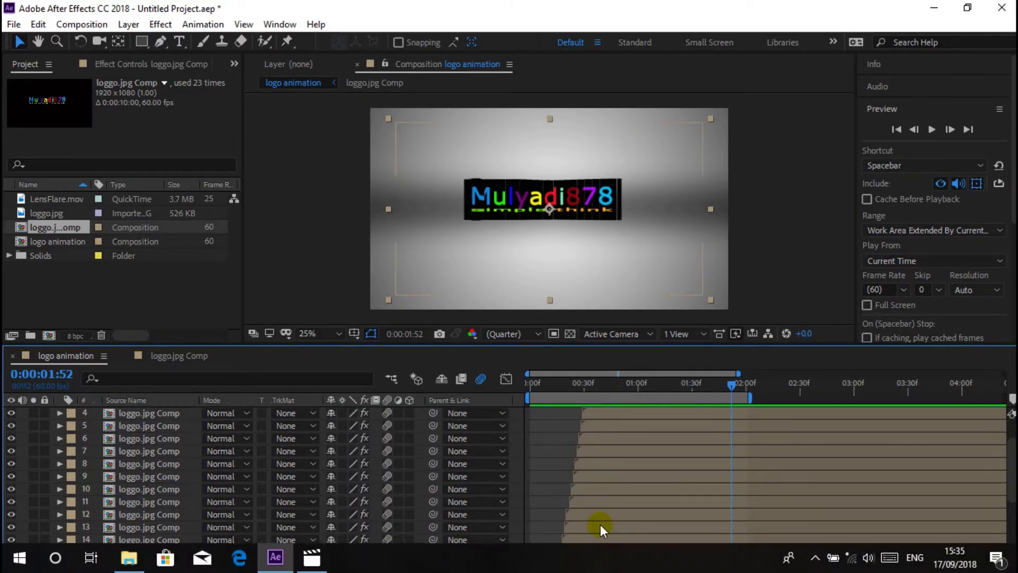
click(593, 564)
click(593, 564)
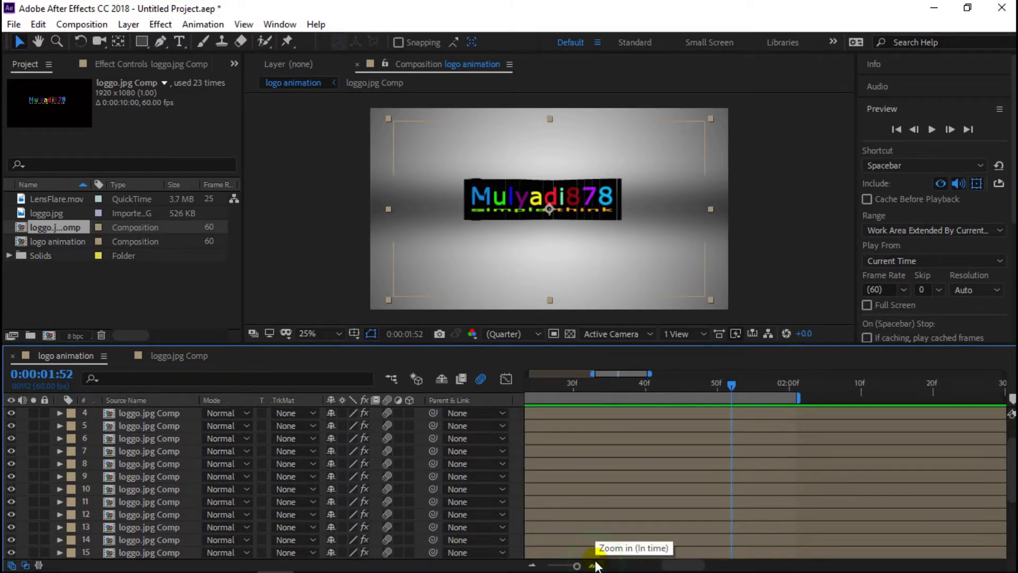
click(532, 565)
click(532, 566)
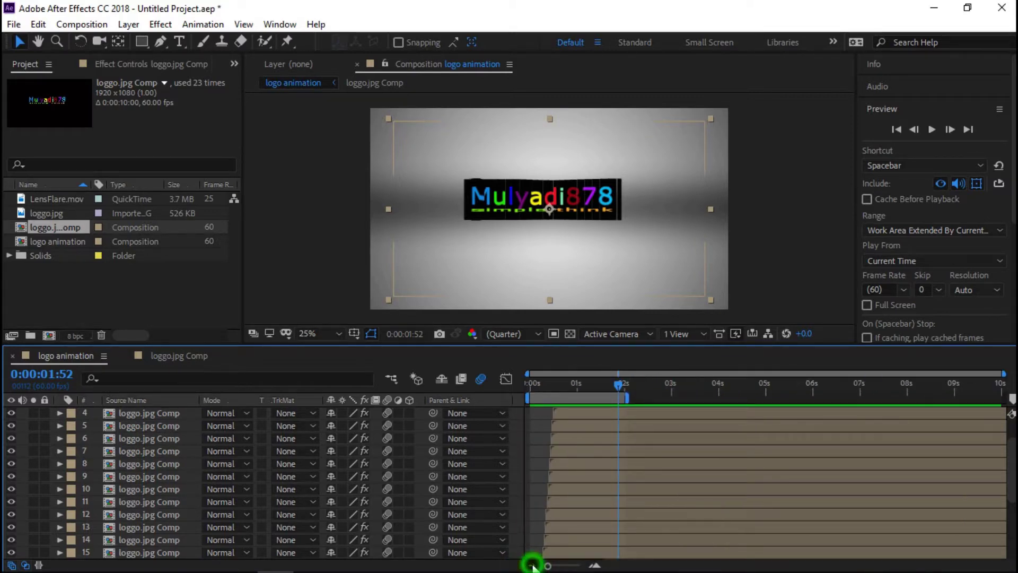
click(531, 565)
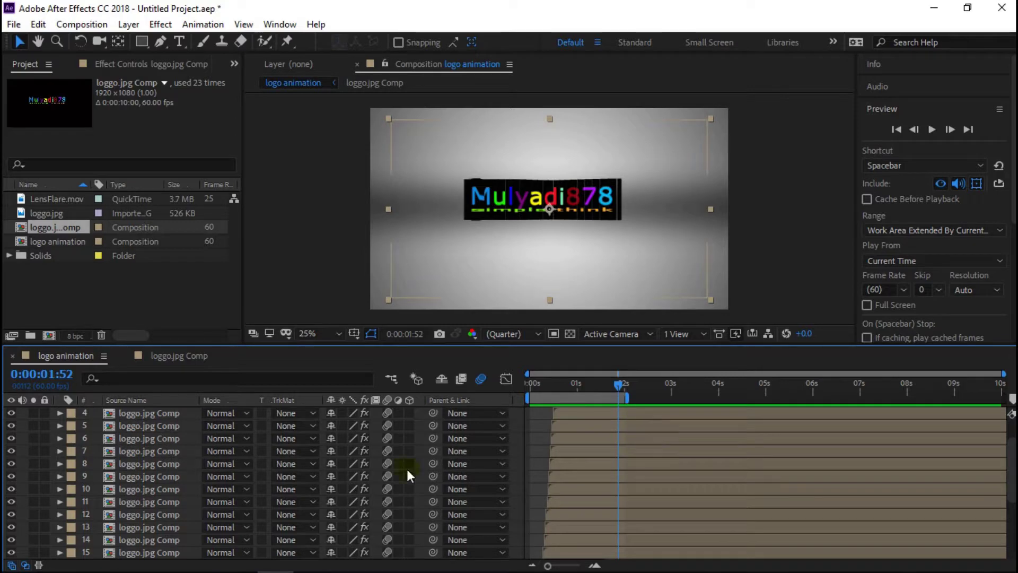
key(KP_1)
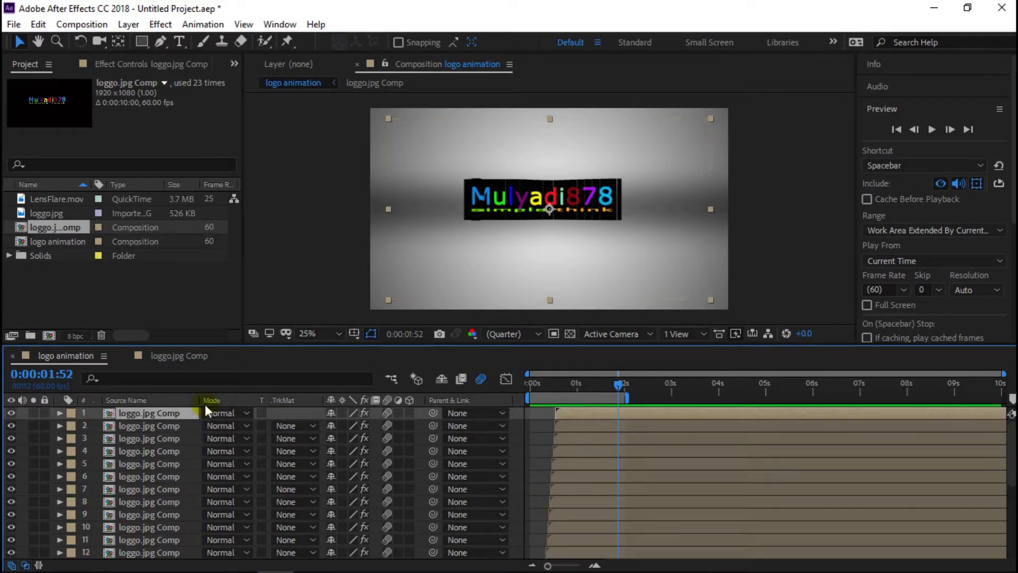
Add LensFlare.mov as the top layer with Screen blend mode
click(60, 199)
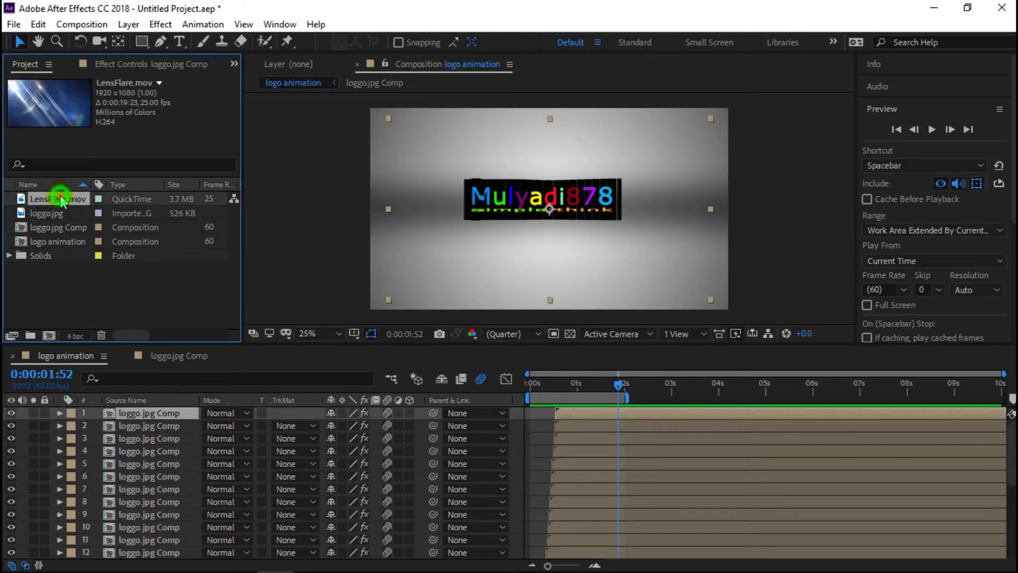
drag(60, 199, 148, 411)
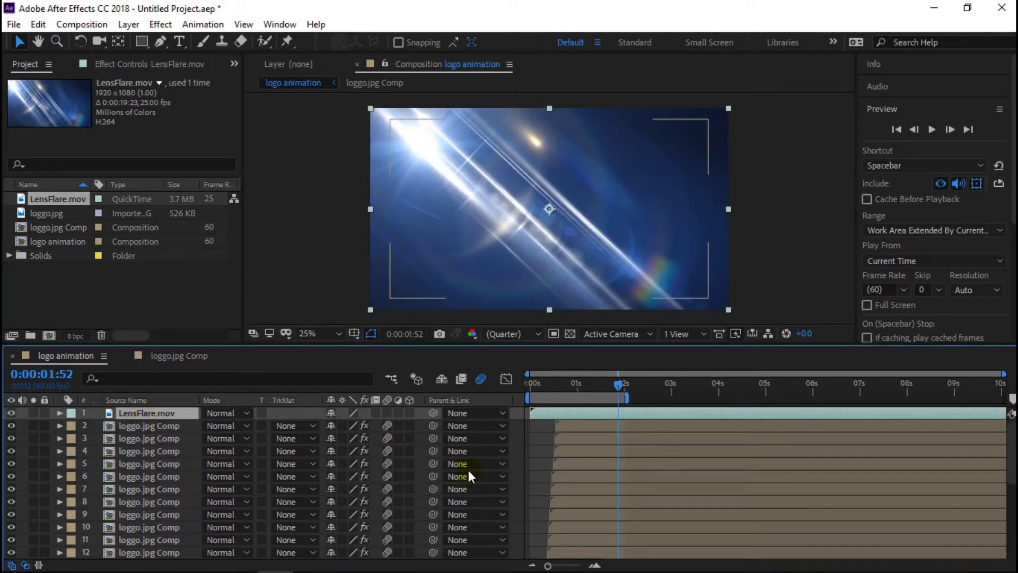
click(242, 413)
click(281, 276)
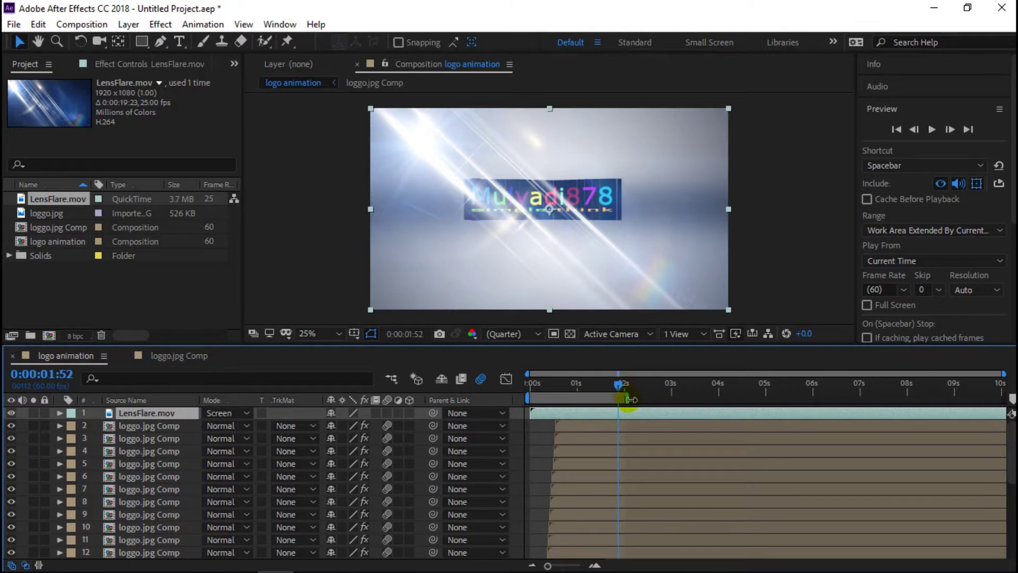
Adjust the work area and slide the LensFlare clip slightly earlier so it ends before comp end
mouse_move(627, 398)
mouse_down()
mouse_move(745, 401)
mouse_move(681, 404)
mouse_move(714, 412)
mouse_up()
key(ctrl+z)
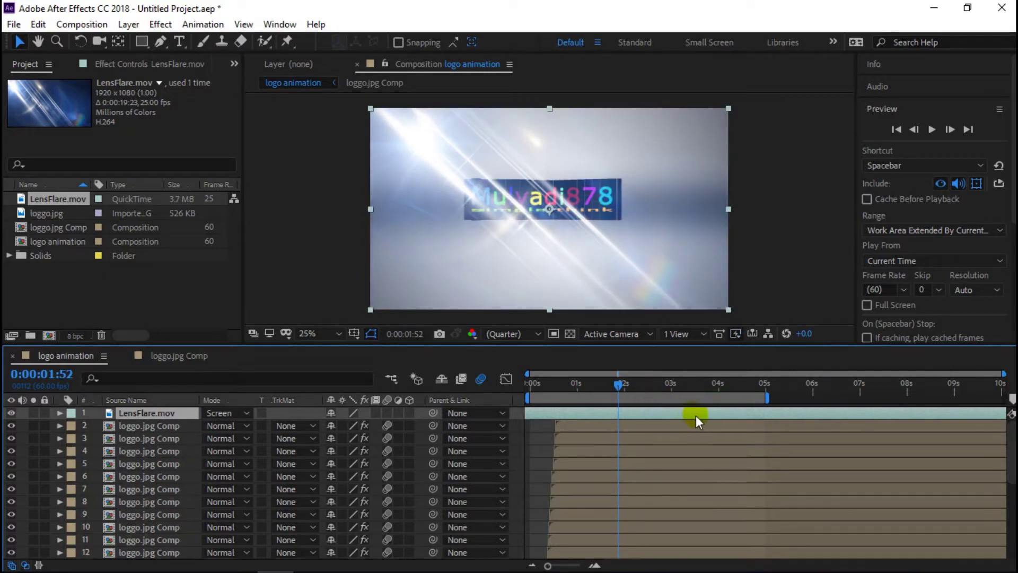
click(724, 413)
drag(721, 409, 628, 421)
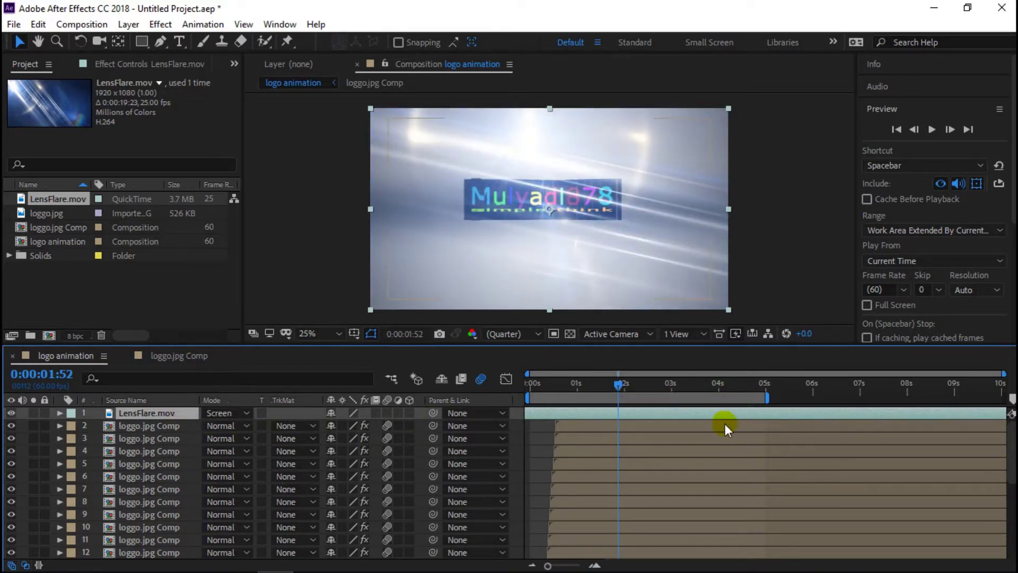
mouse_move(695, 413)
mouse_down()
mouse_move(725, 418)
mouse_move(692, 413)
mouse_up()
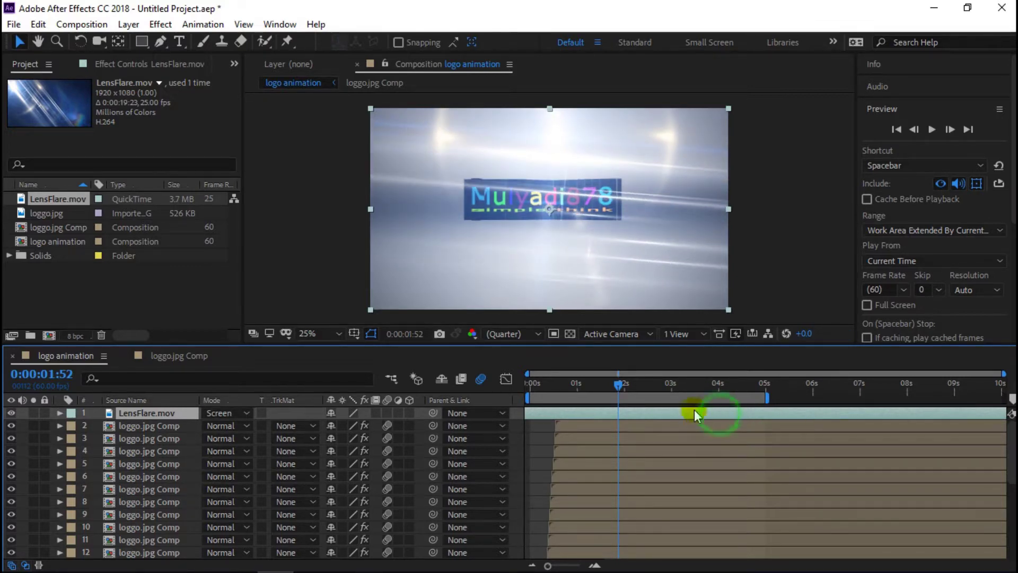
drag(701, 412, 695, 413)
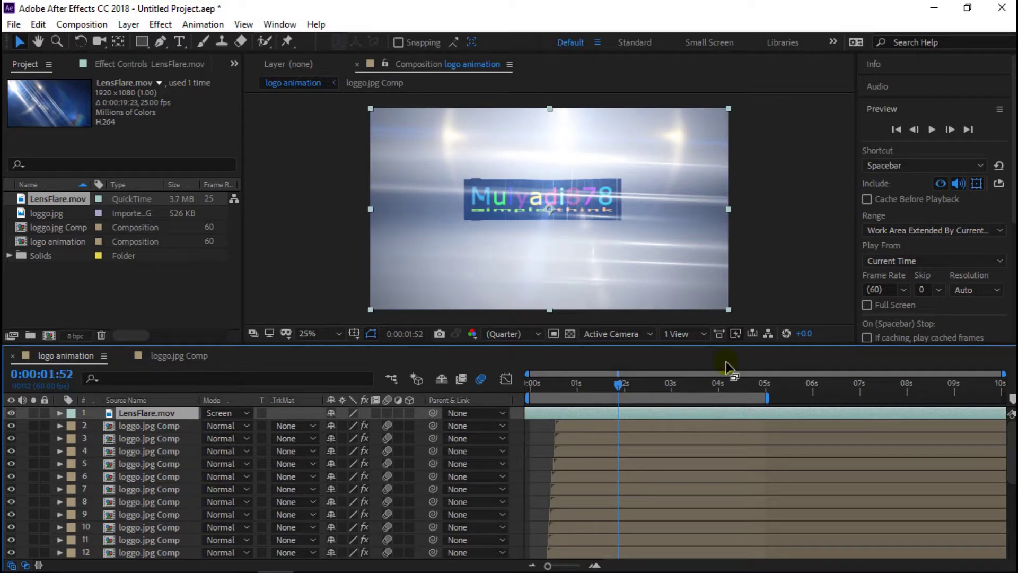
drag(696, 414, 662, 414)
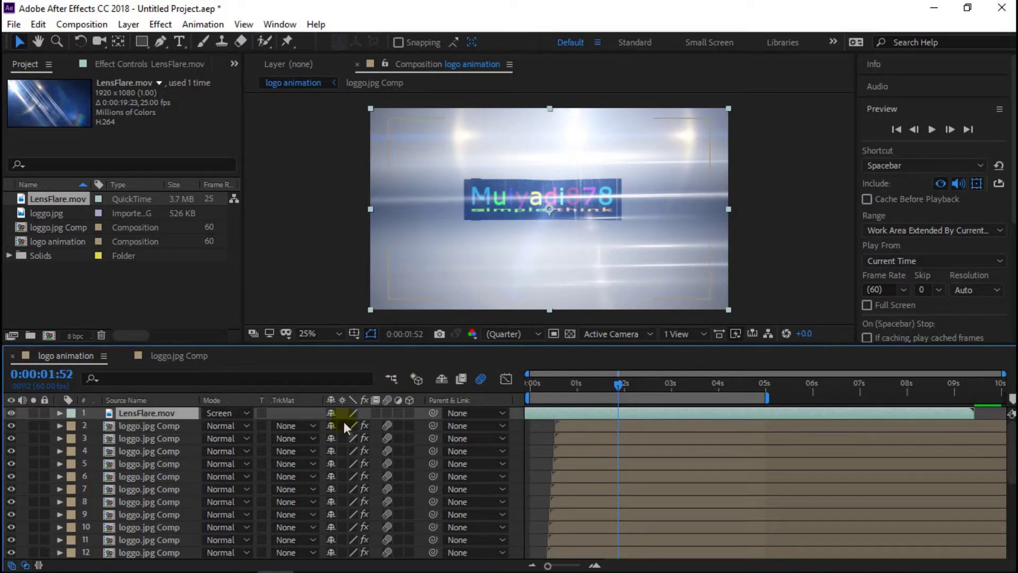
Pre-compose loggo.jpg Comp layers 2–24 into a new composition named 'logo ANIME'
click(149, 426)
scroll(164, 445, down, 3)
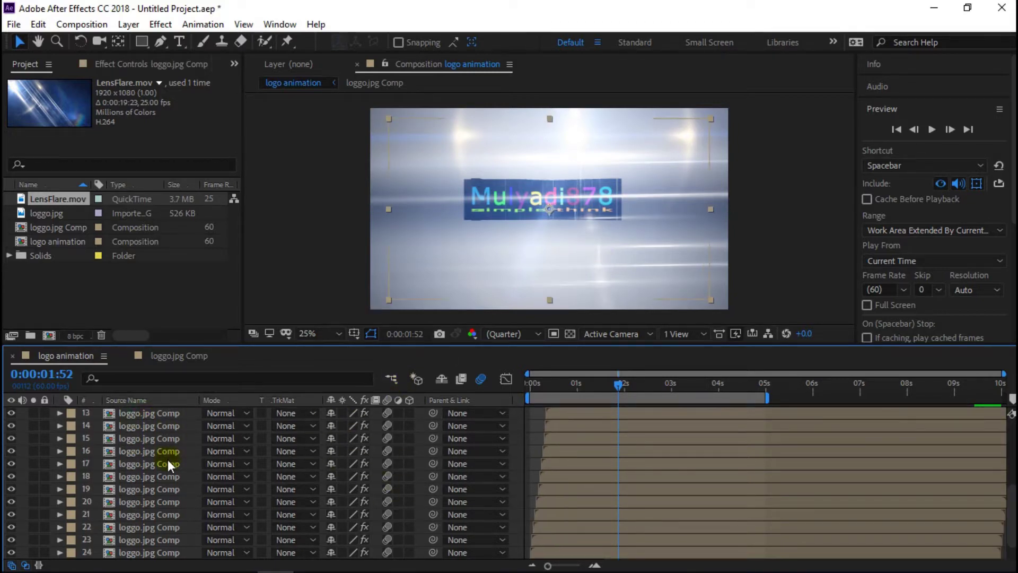
scroll(167, 459, down, 2)
shift+click(158, 523)
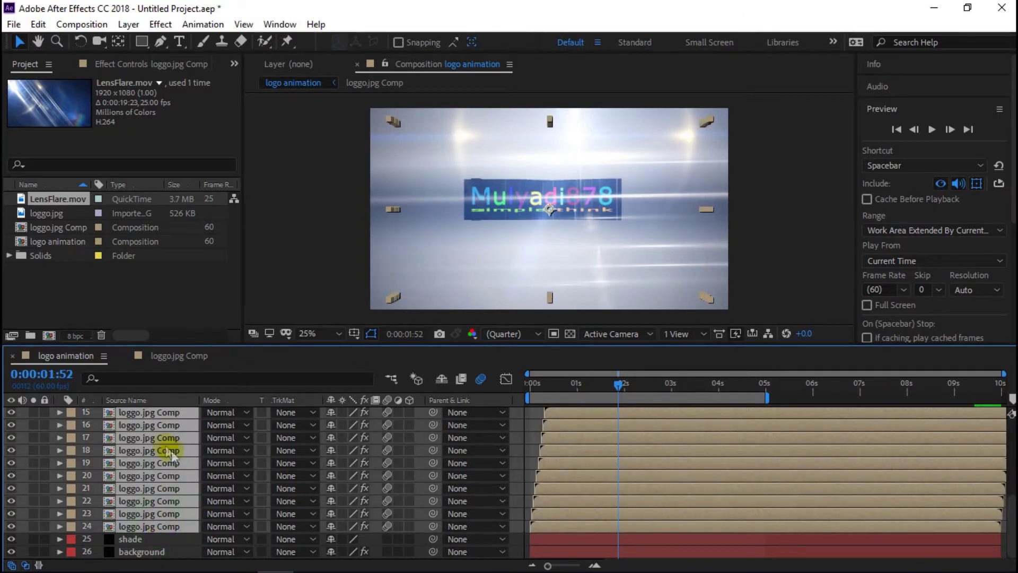
right_click(147, 484)
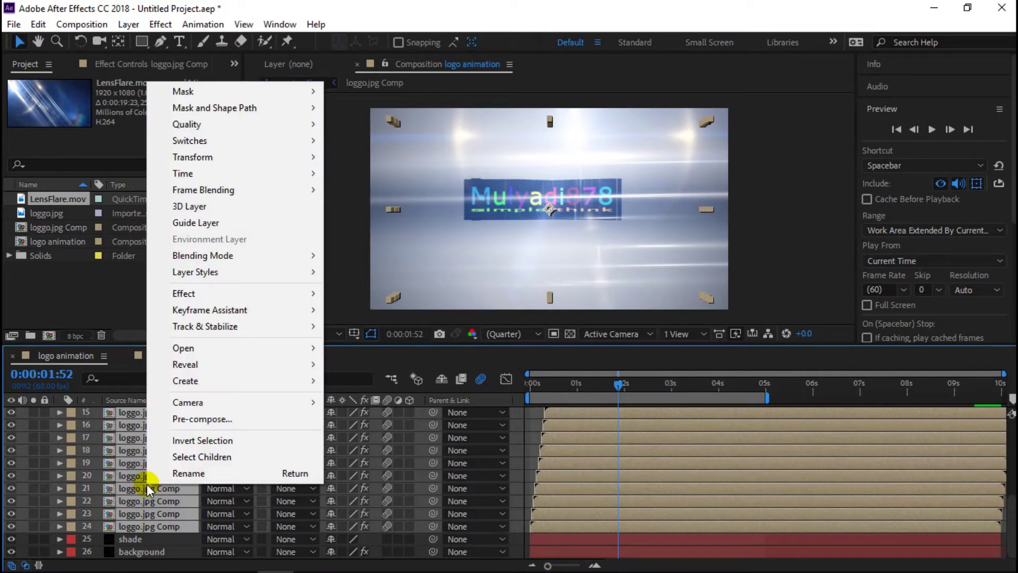
click(224, 420)
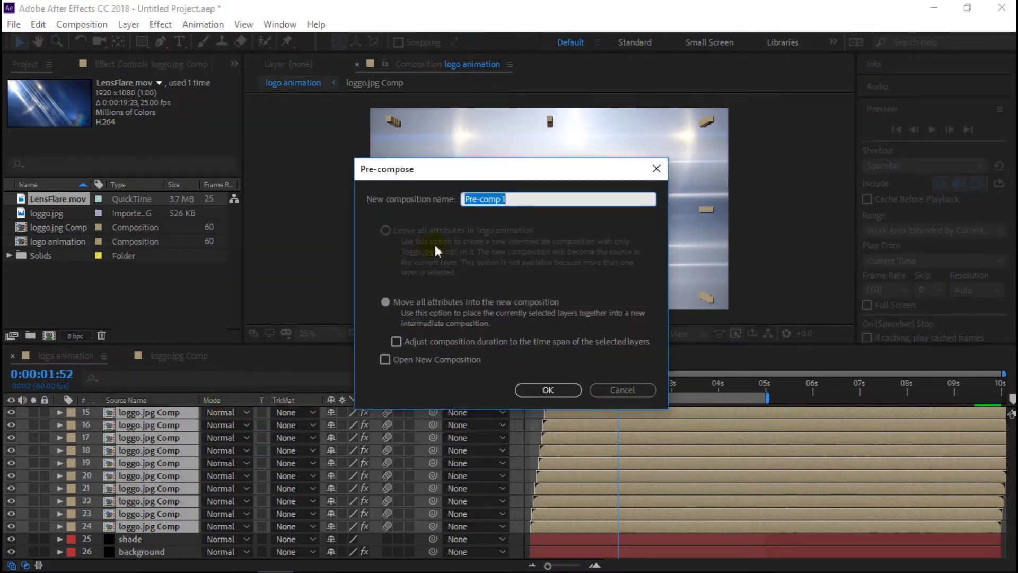
text(lo)
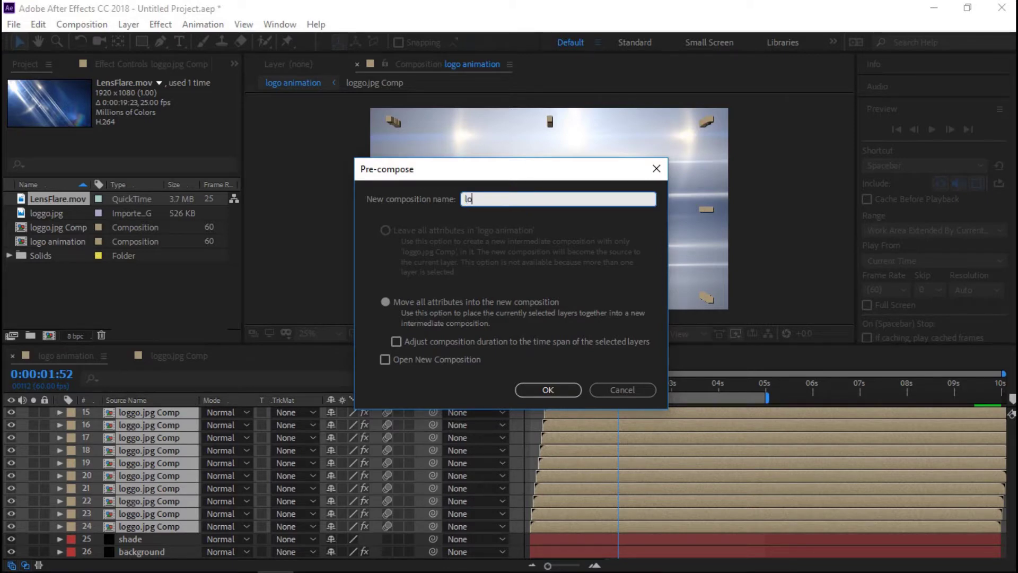
text(go Nl)
key(BackSpace)
key(BackSpace)
text(A)
click(552, 389)
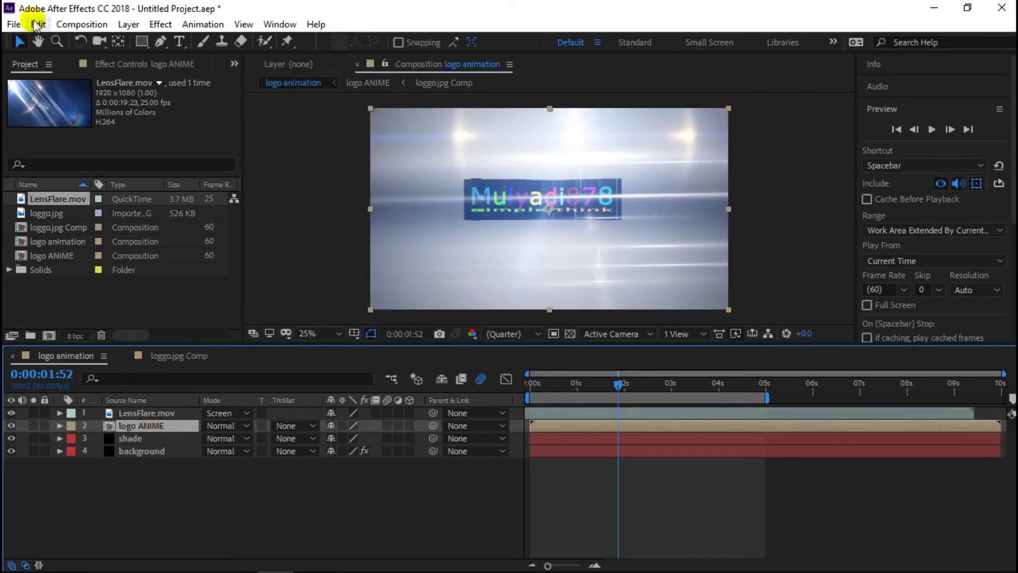
Duplicate the logo ANIME layer and turn on the copy's 3D switch
click(39, 25)
click(102, 215)
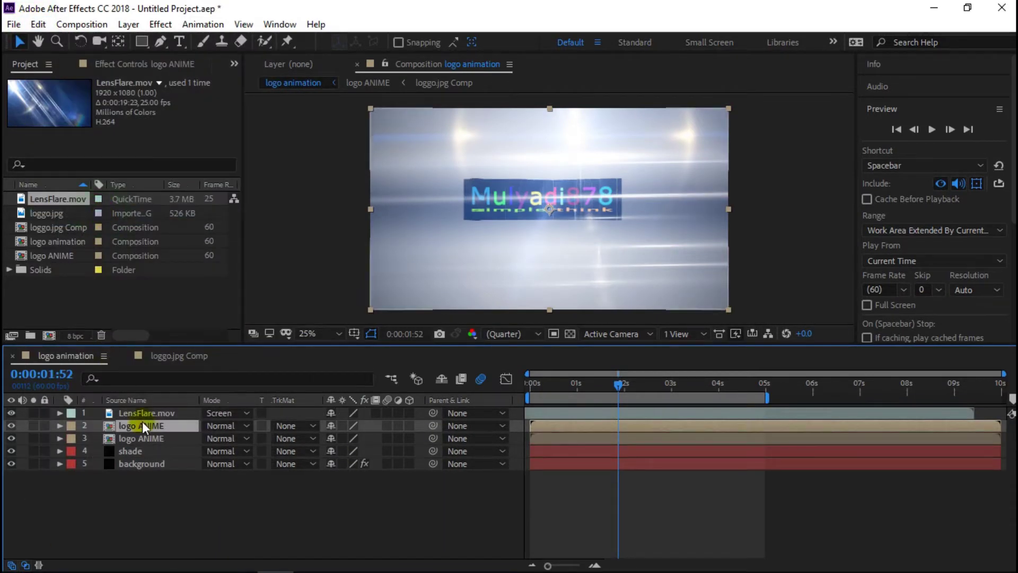
click(144, 437)
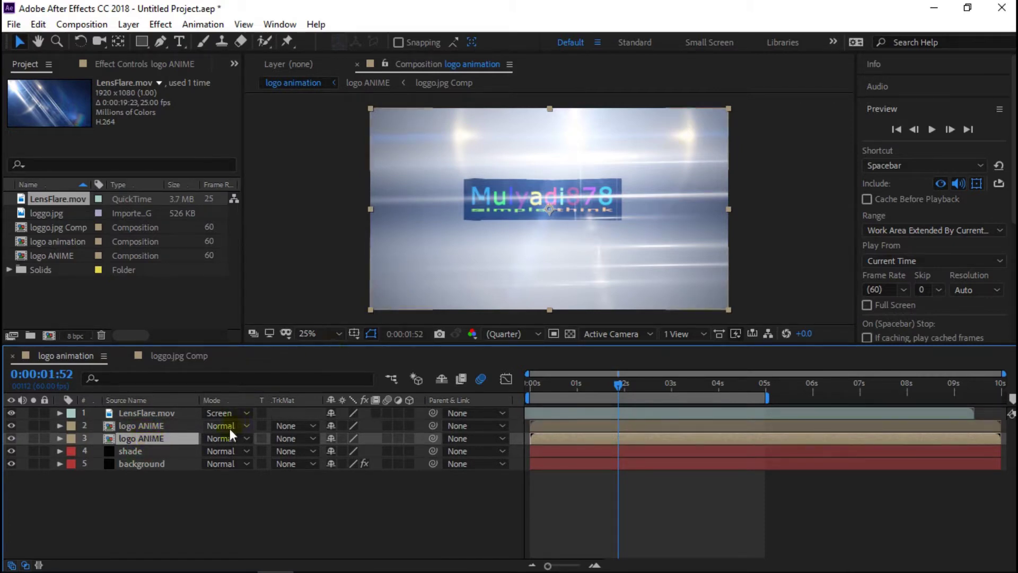
click(59, 438)
click(60, 438)
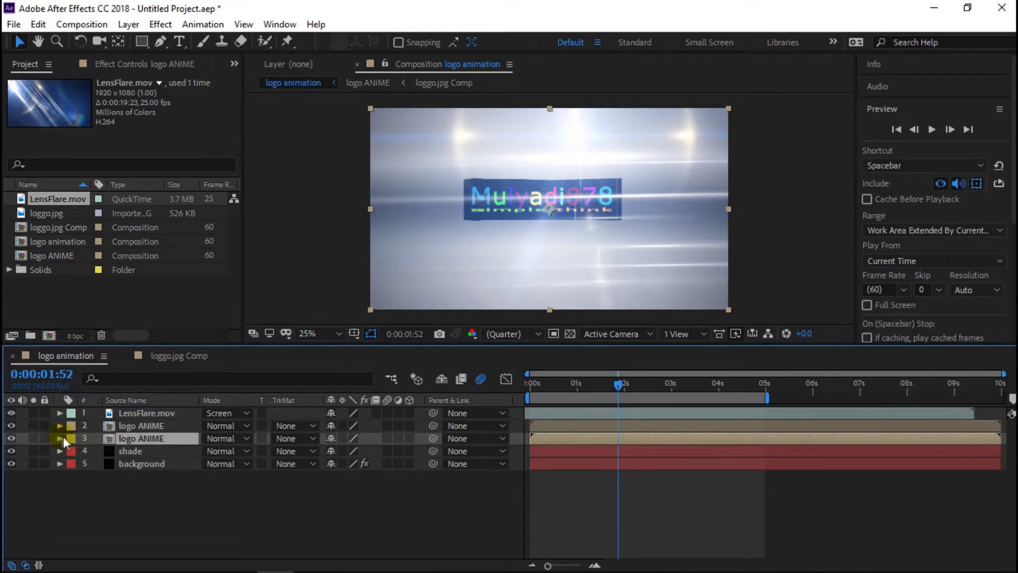
click(408, 438)
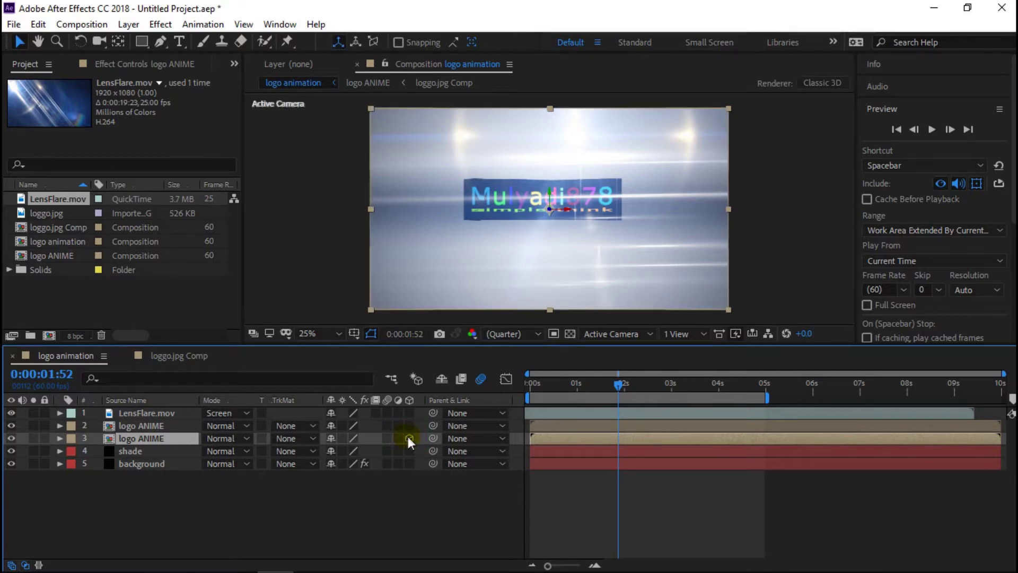
Set the copy's X Rotation to 93° and move it down to 960, 811.6, 14.2
click(60, 438)
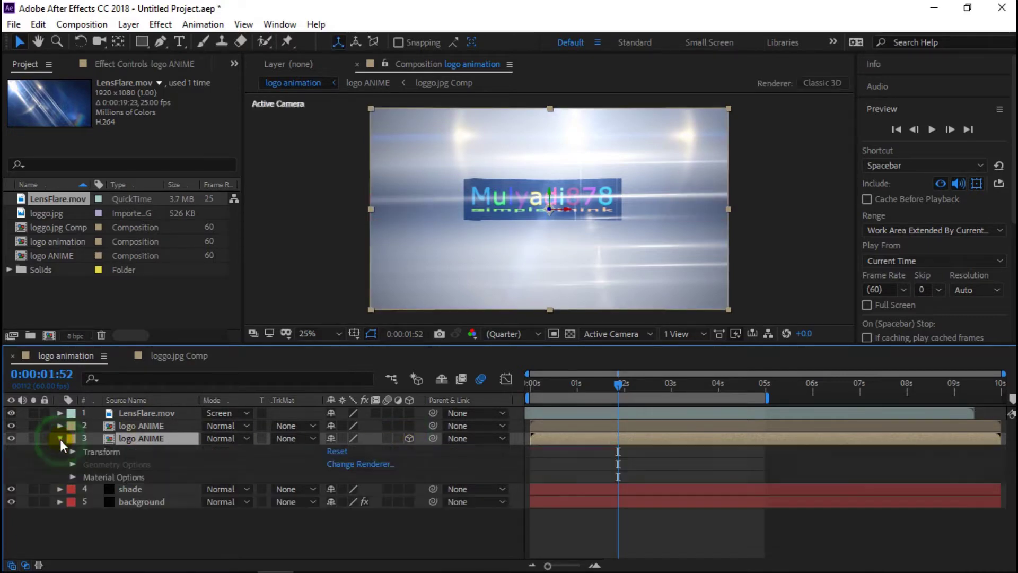
click(73, 452)
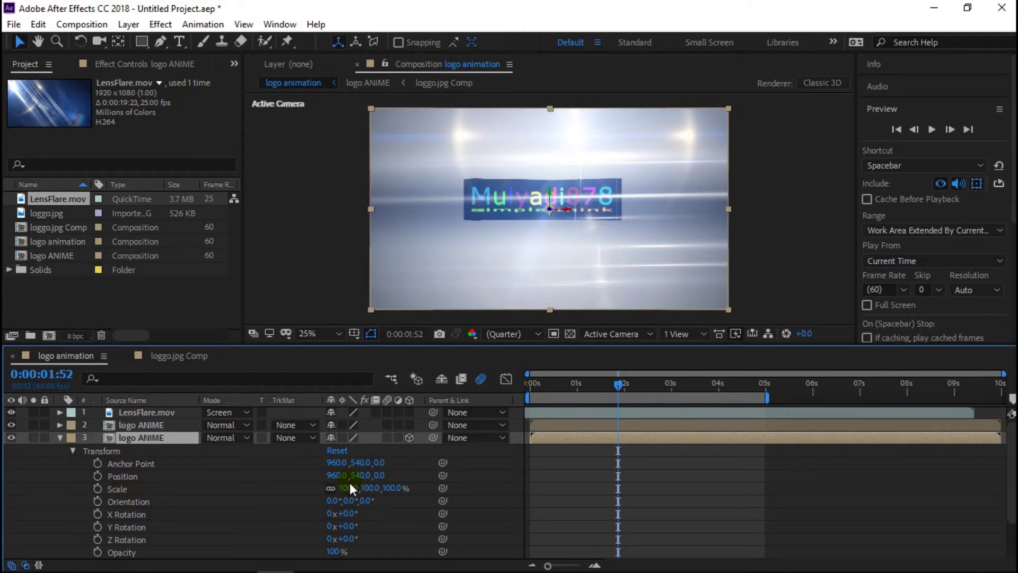
click(351, 513)
text(93)
key(Return)
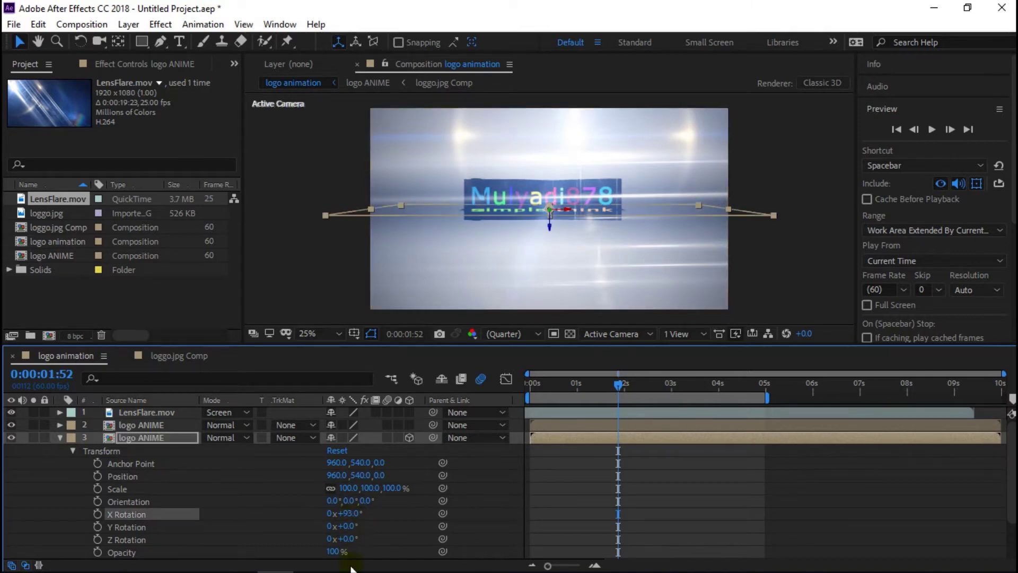
drag(550, 231, 549, 281)
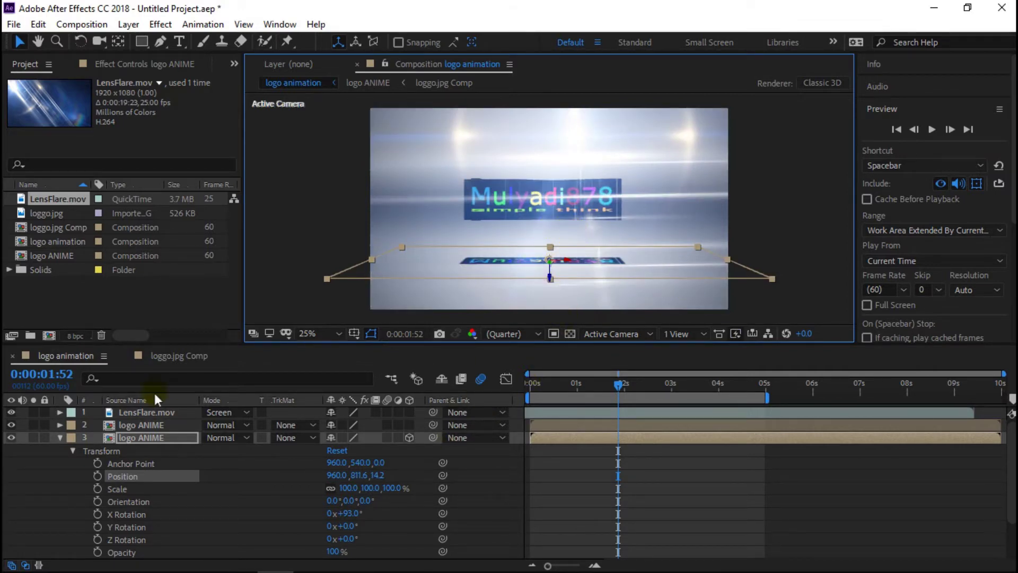
click(913, 108)
click(911, 130)
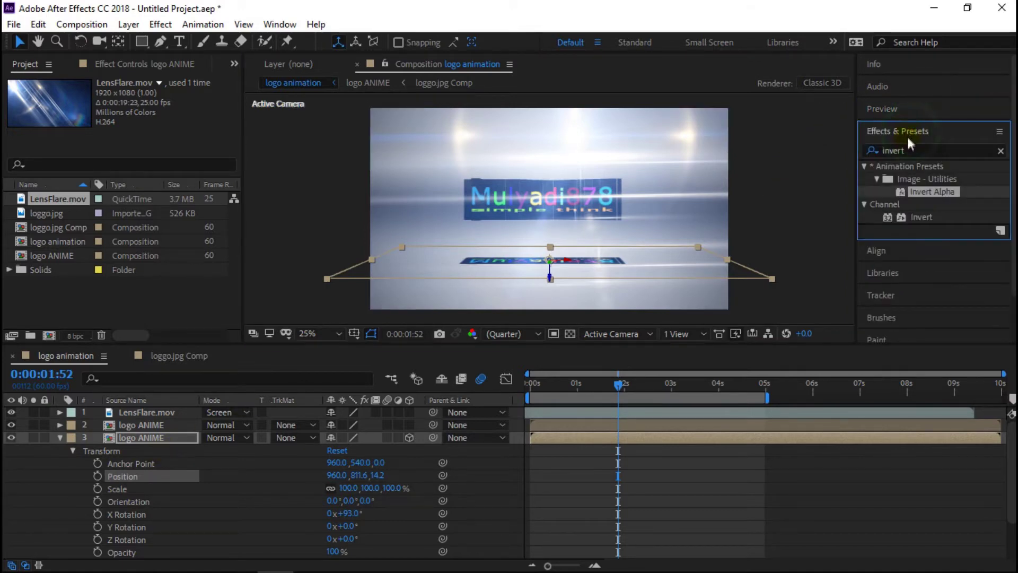
Search 'fast' in Effects & Presets and apply Fast Blur (Legacy) to the reflection layer
click(905, 151)
double_click(905, 151)
text(fast)
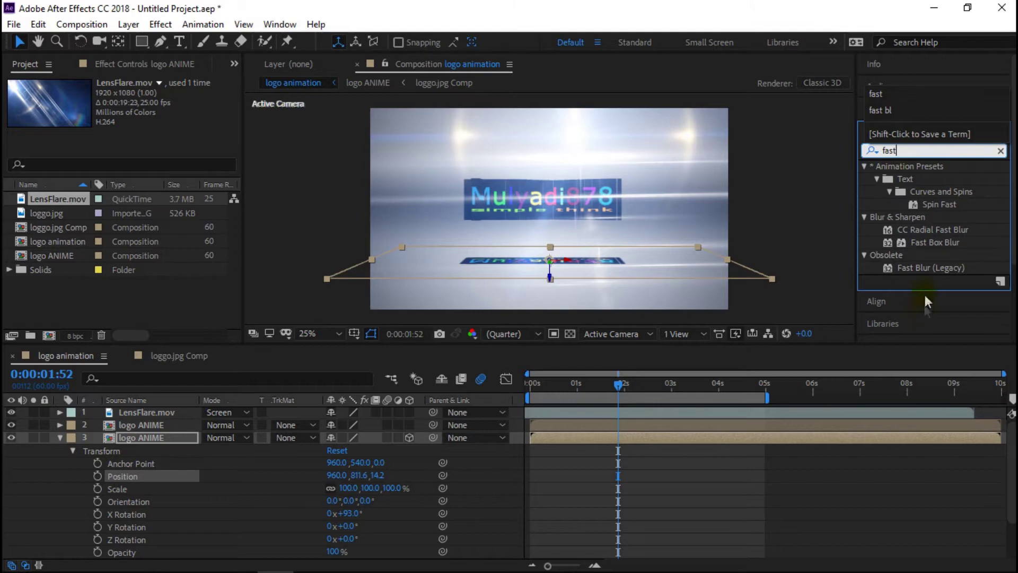
double_click(934, 266)
click(564, 282)
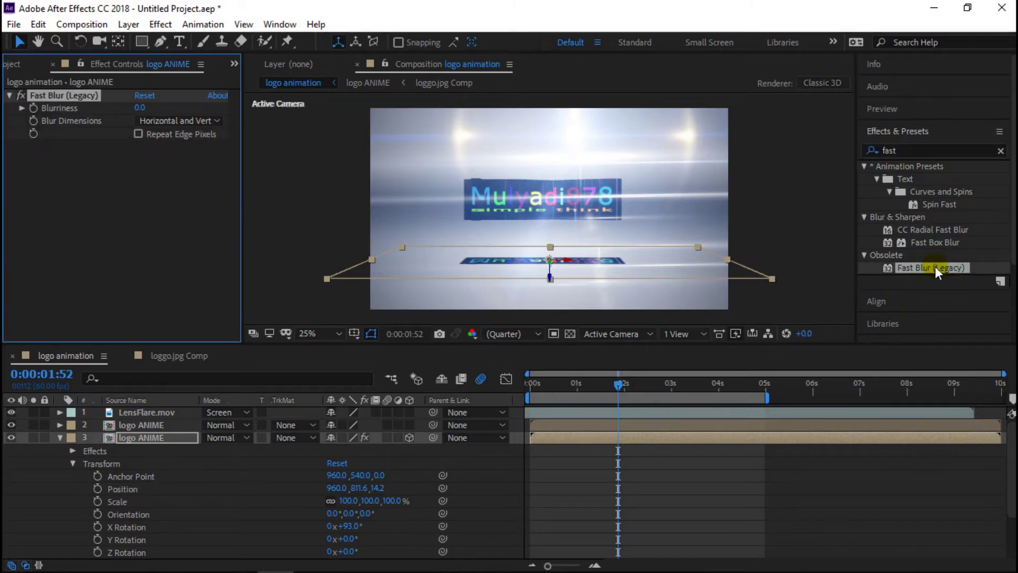
click(113, 190)
Set the Fast Blur (Legacy) Blurriness to 138 in Effect Controls
click(23, 108)
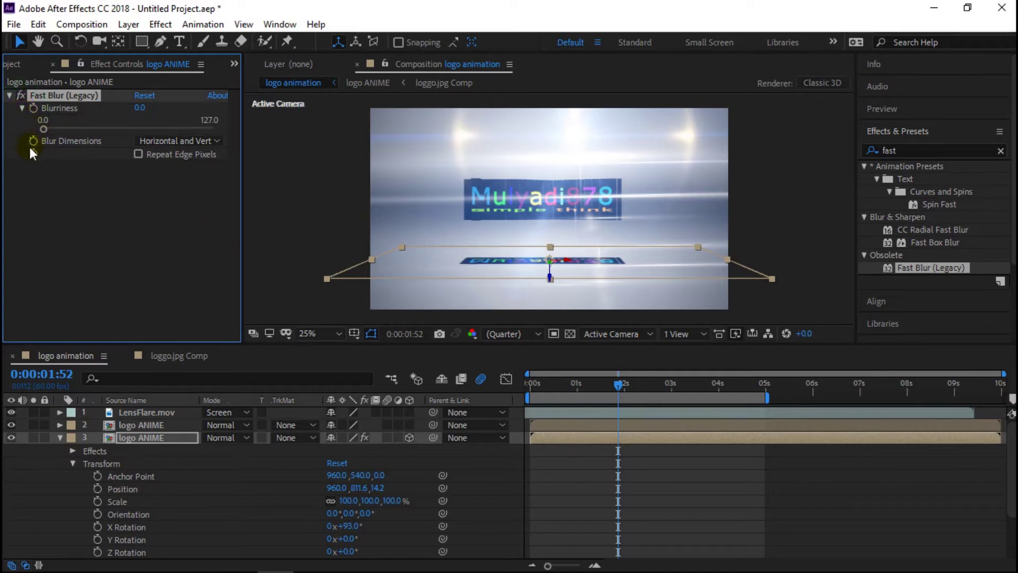
click(207, 120)
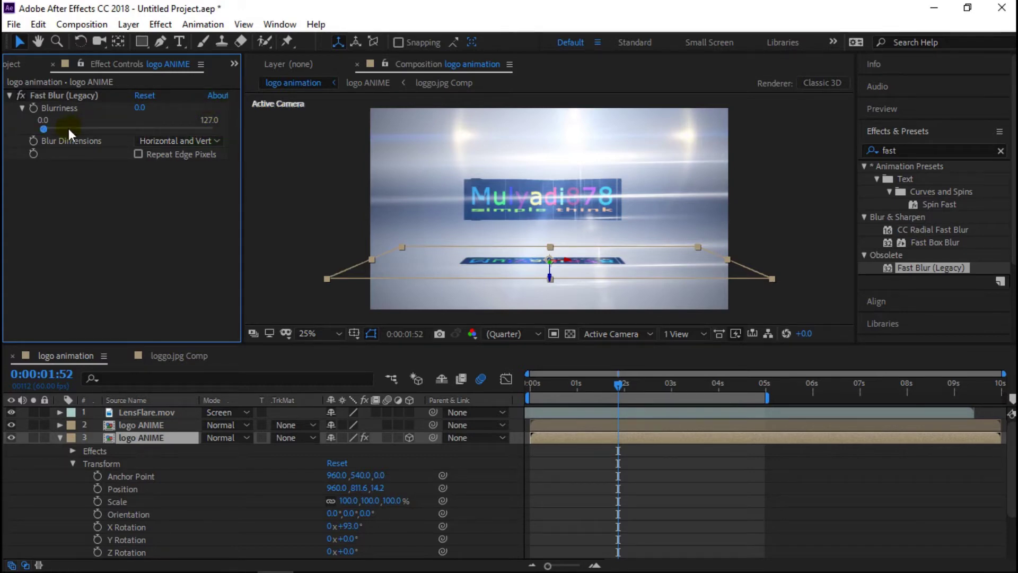
click(22, 108)
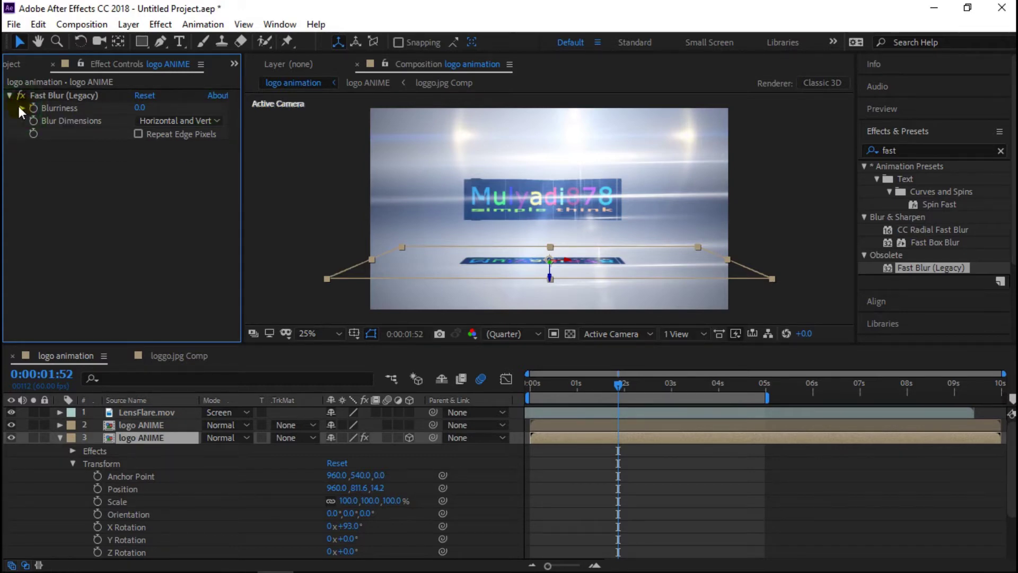
click(10, 95)
click(10, 95)
click(22, 108)
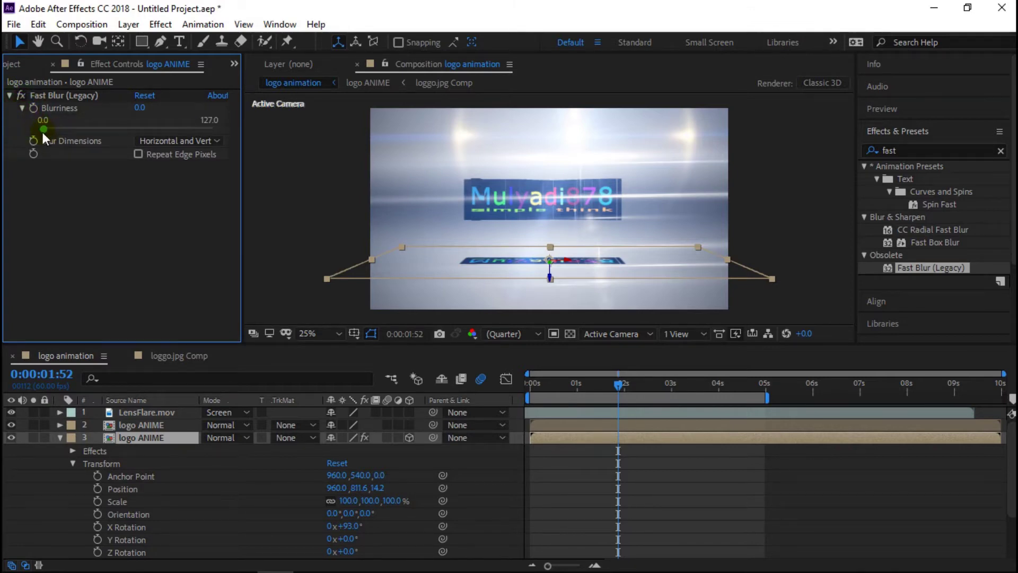
drag(43, 130, 65, 130)
click(141, 109)
text(138)
key(Return)
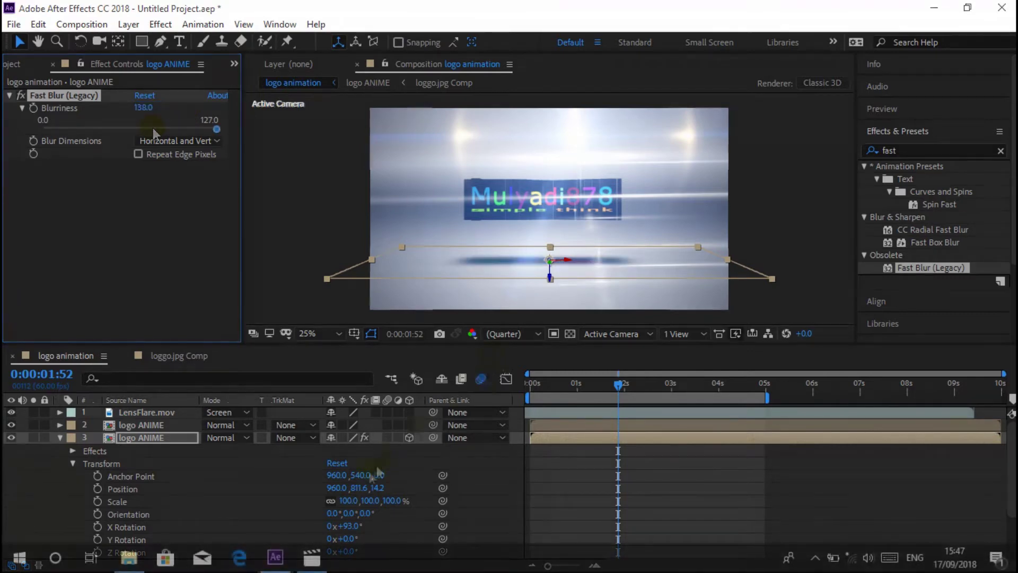
click(227, 234)
Apply Hue/Saturation to the reflection copy with Master Lightness set to -42
double_click(905, 152)
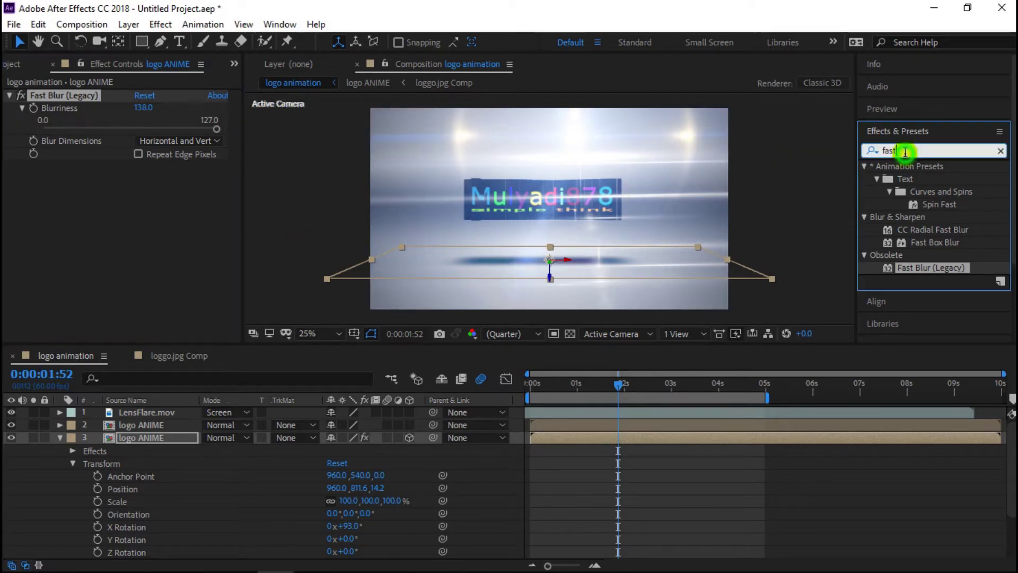
key(BackSpace)
text(hue)
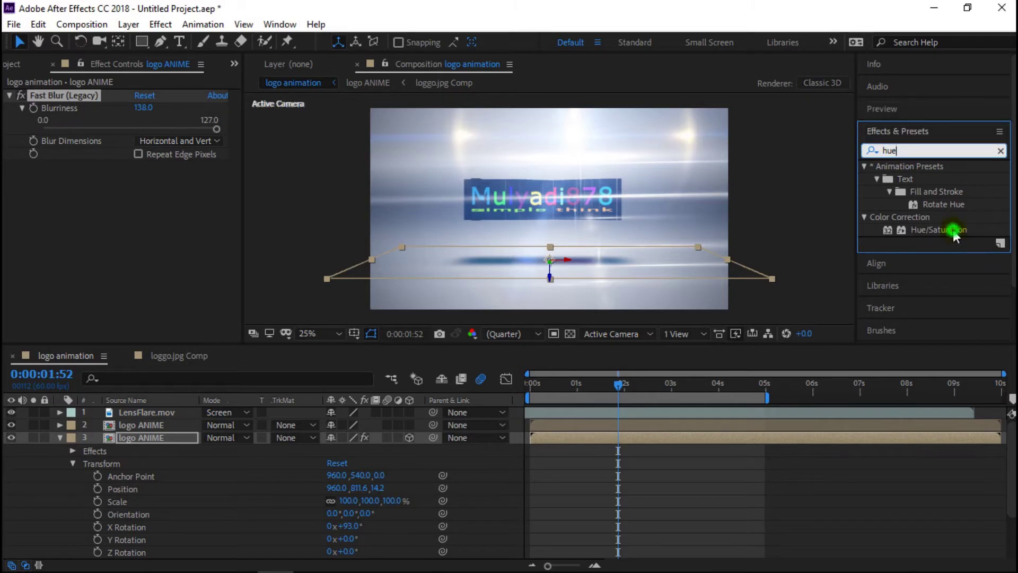
double_click(953, 230)
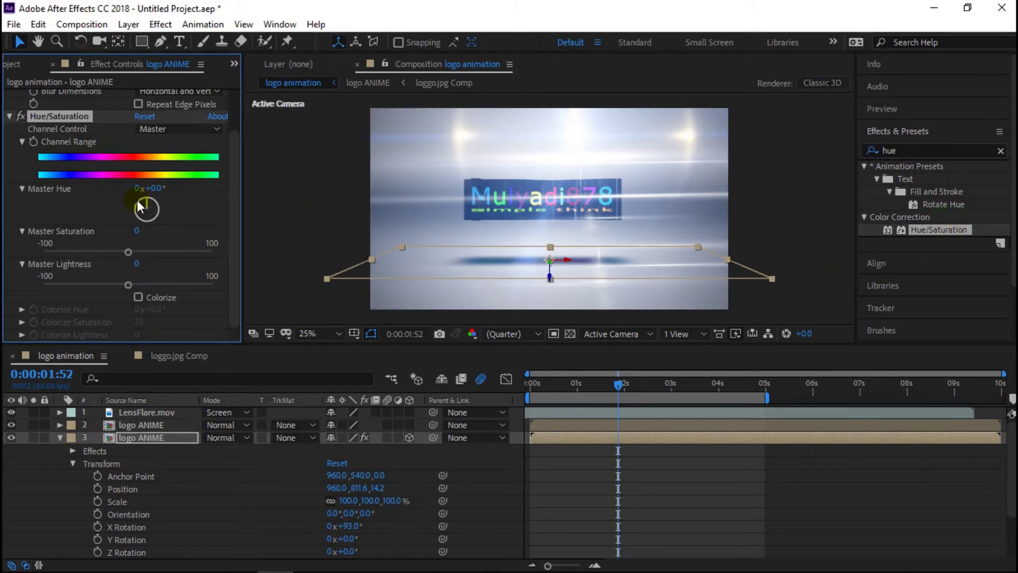
click(138, 264)
text(-42)
key(Return)
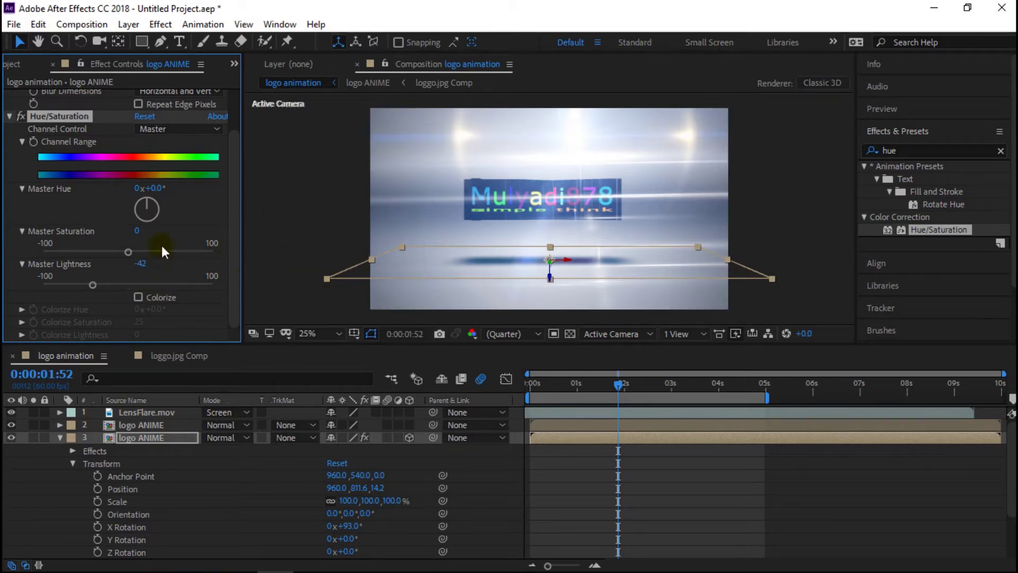
click(57, 437)
click(146, 412)
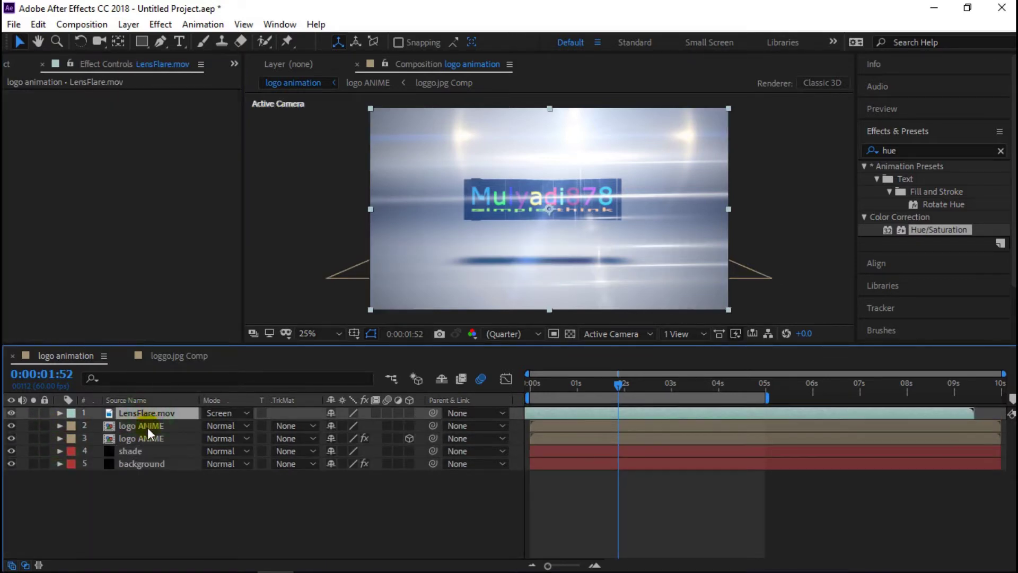
Add a new adjustment layer via Layer > New > Adjustment Layer
click(127, 24)
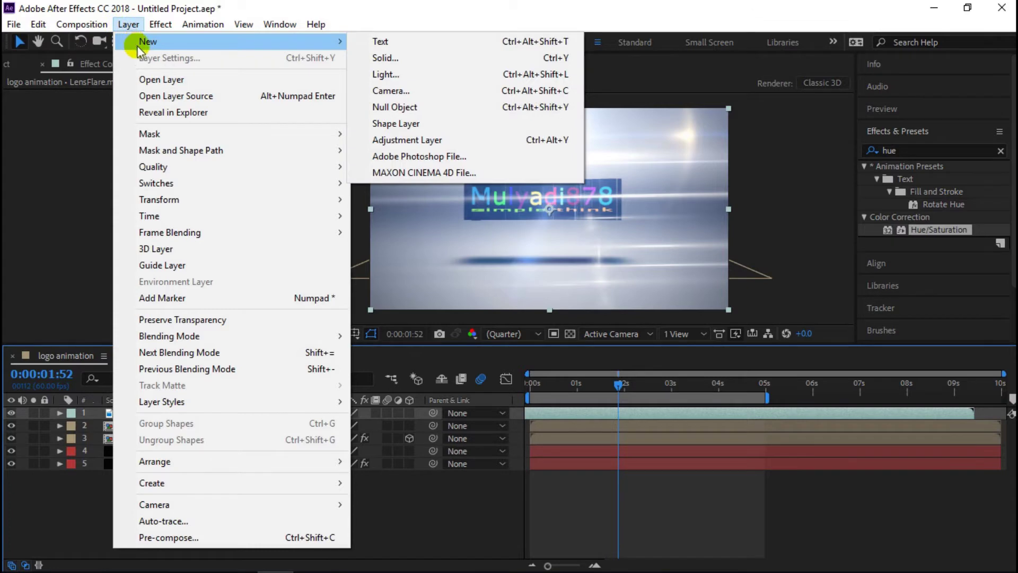
mouse_move(286, 44)
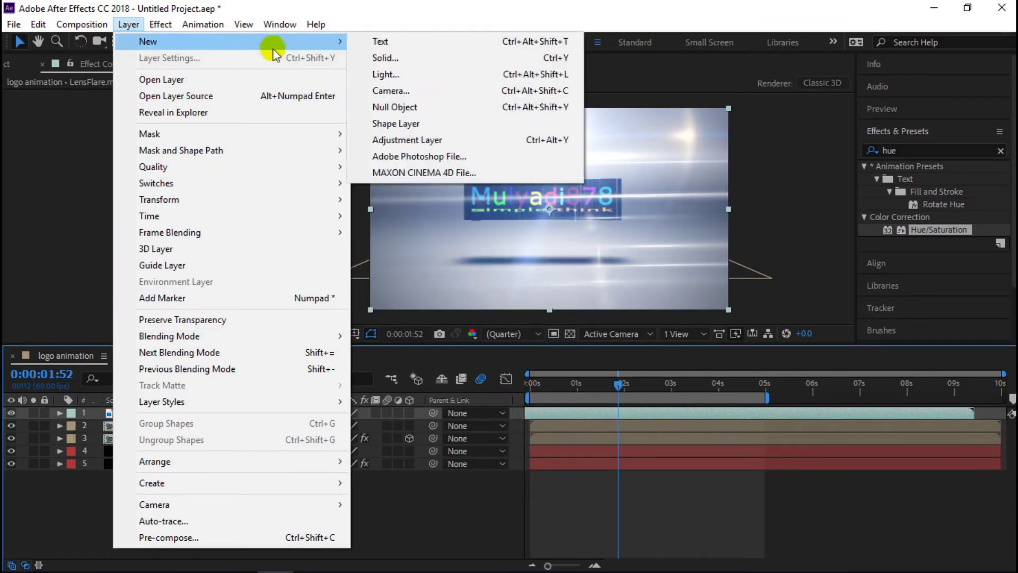
click(426, 143)
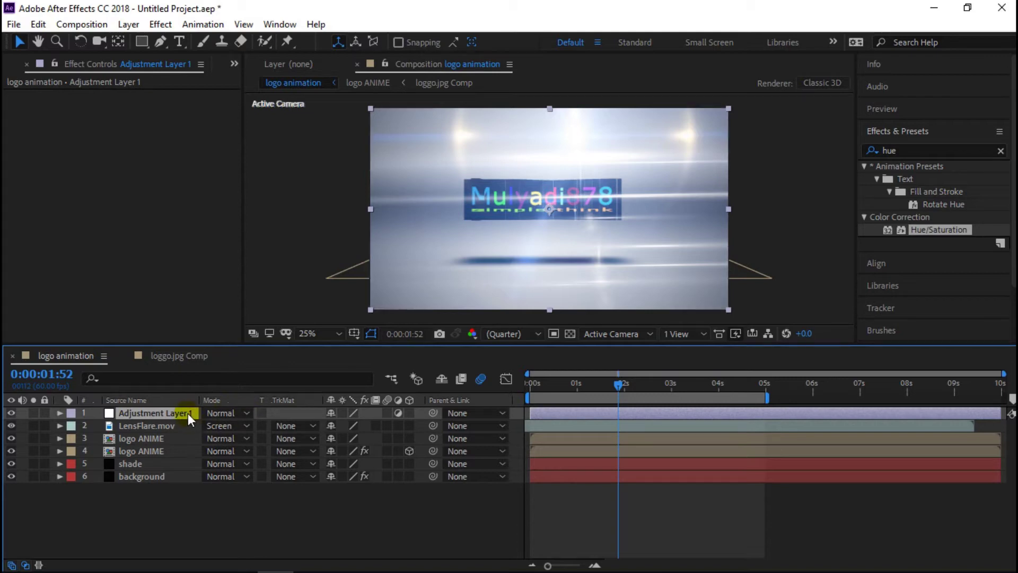
Apply Curves to the adjustment layer, moving the black point right and bending the curve upward
click(928, 149)
text(curv)
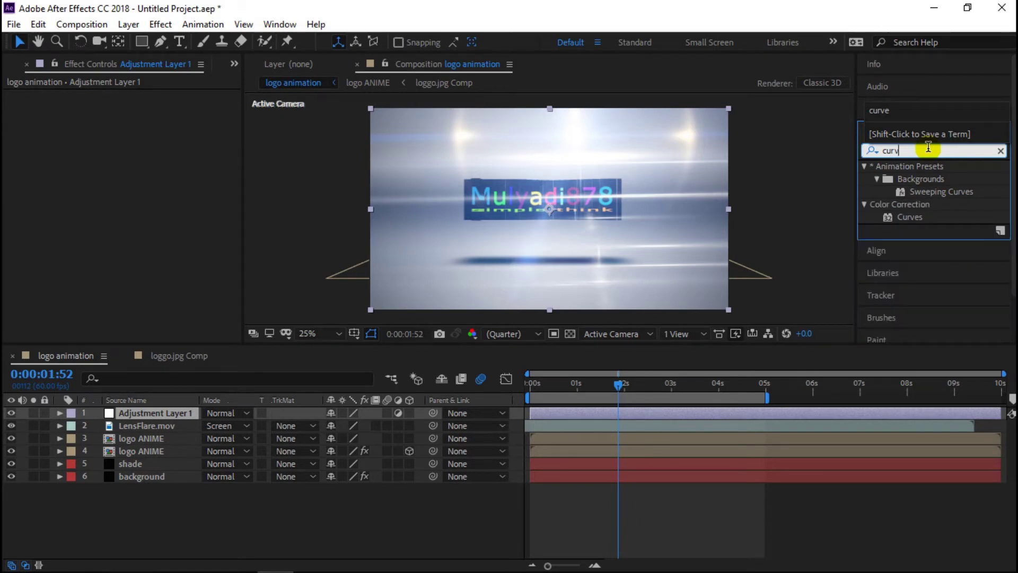
double_click(910, 218)
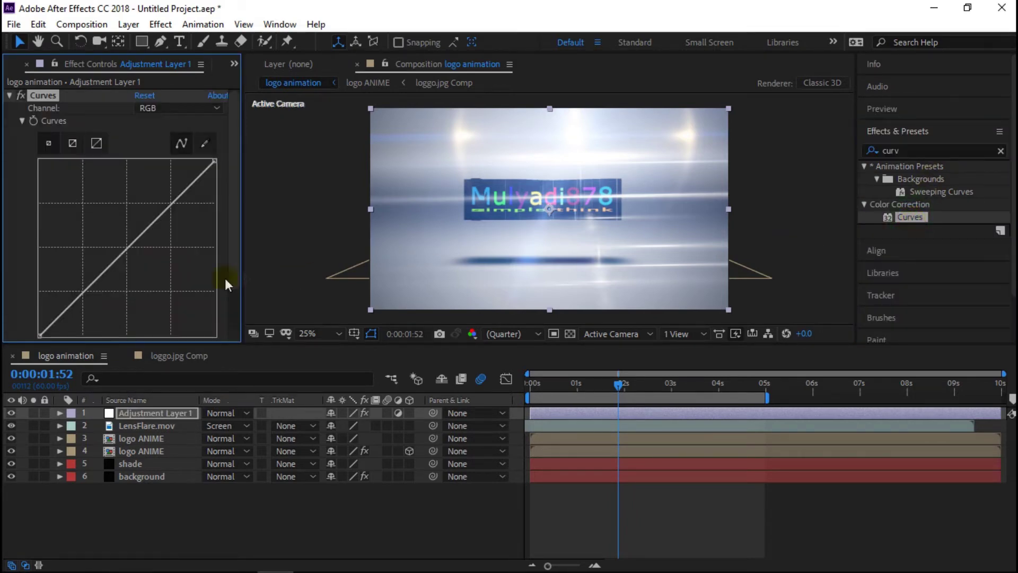
click(38, 339)
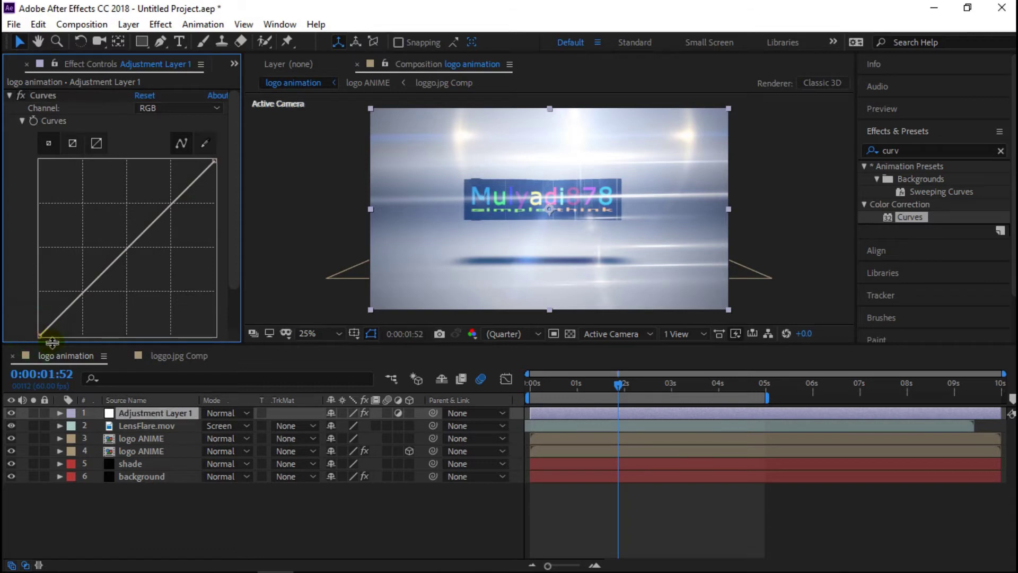
drag(41, 334, 83, 335)
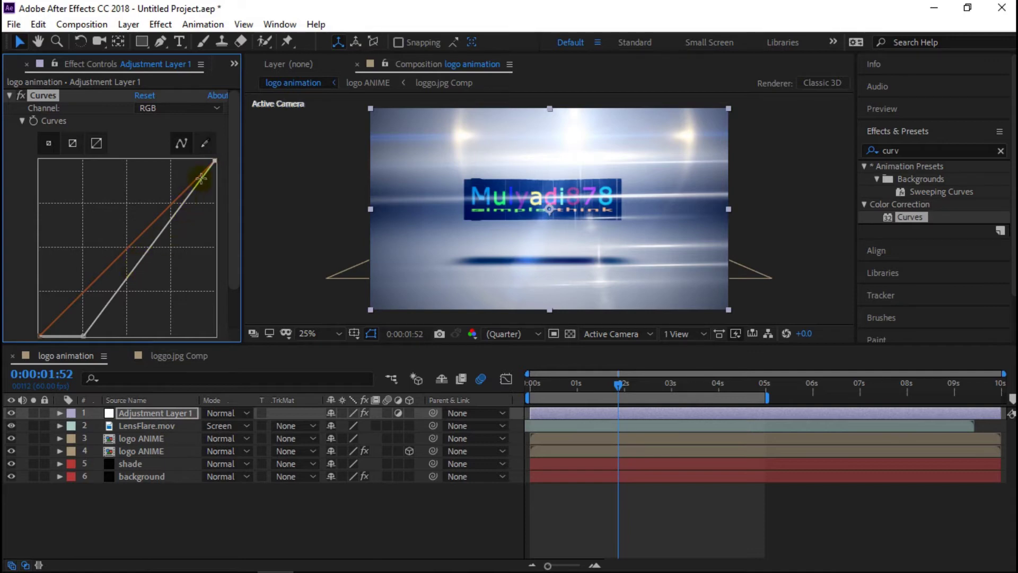
drag(168, 229, 149, 234)
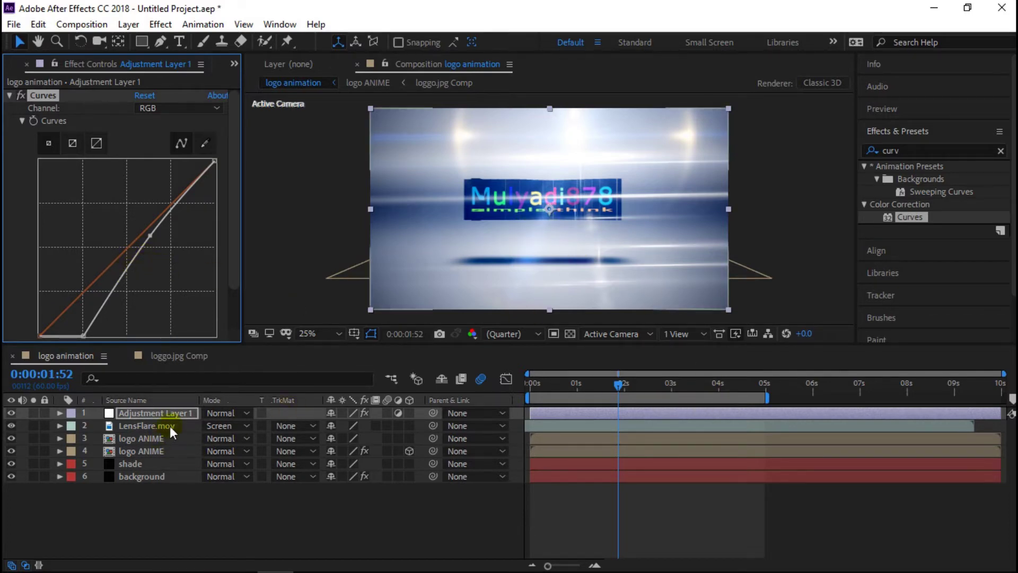
Set LensFlare.mov's Transform Opacity to 76% and play a preview of the comp
click(59, 426)
click(59, 425)
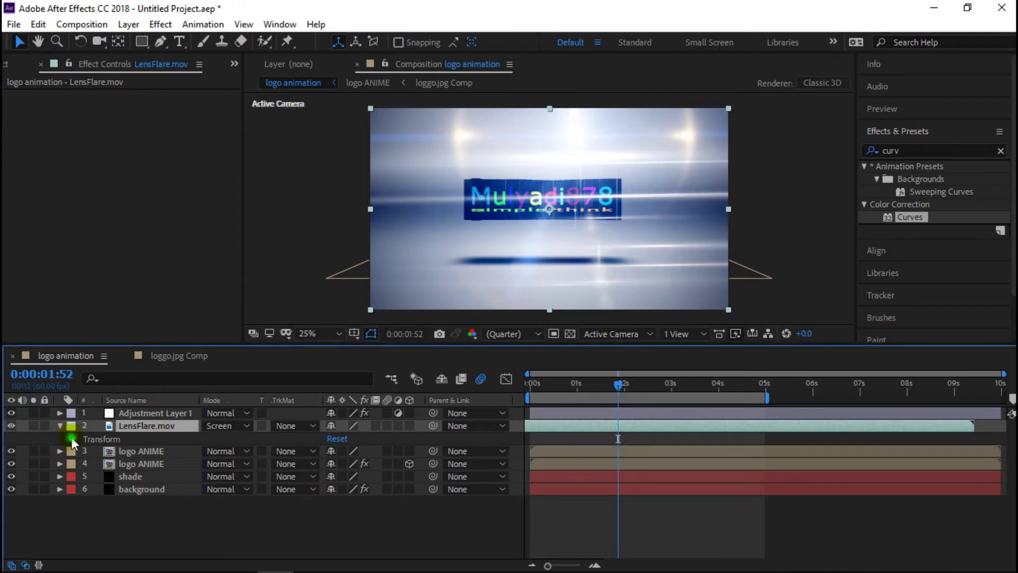
click(72, 439)
click(122, 502)
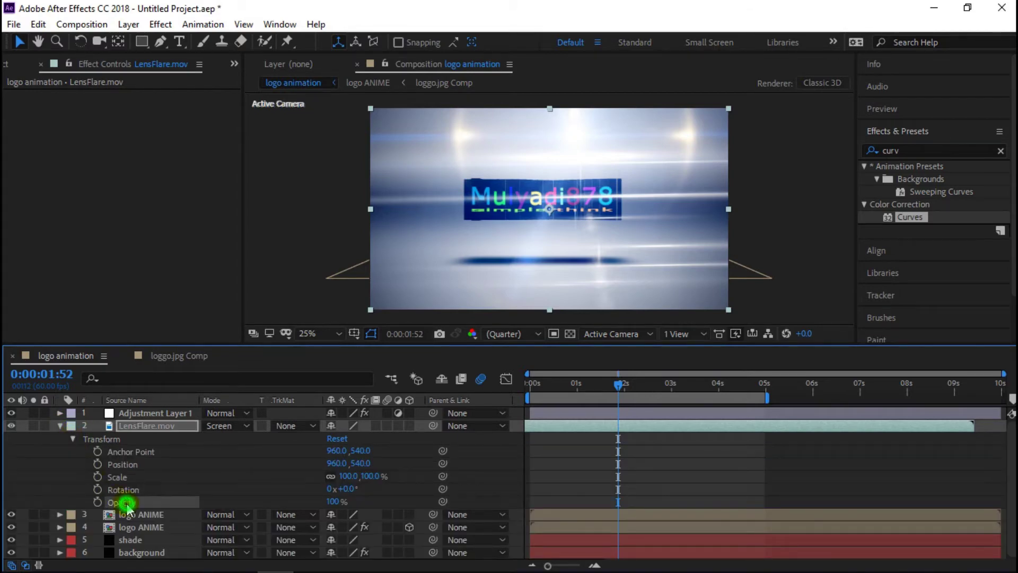
click(332, 501)
text(76)
key(Return)
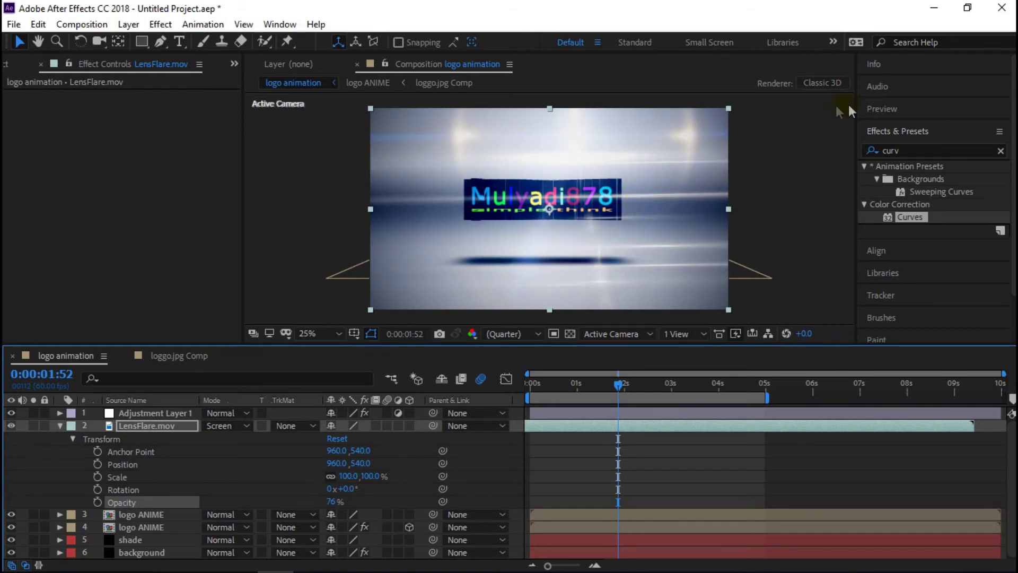
click(923, 108)
click(930, 129)
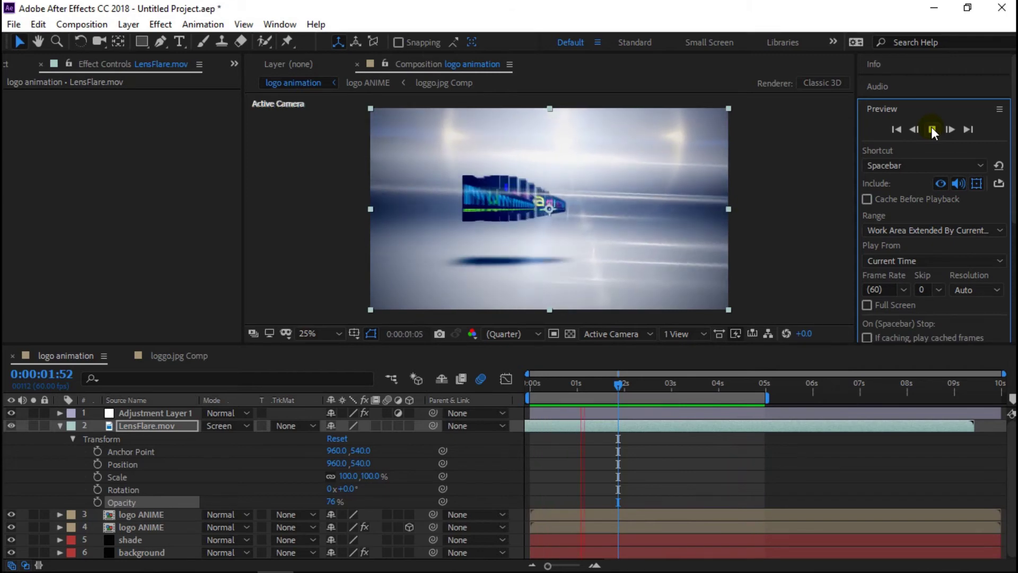
Stop the preview, collapse LensFlare.mov, and import the 11new music file into the Project panel
click(932, 129)
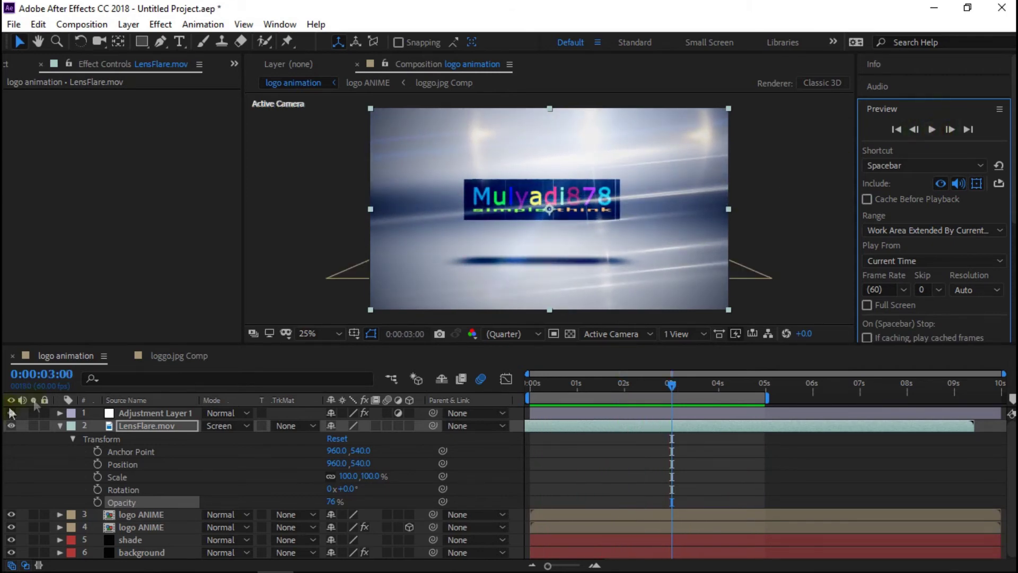
click(59, 426)
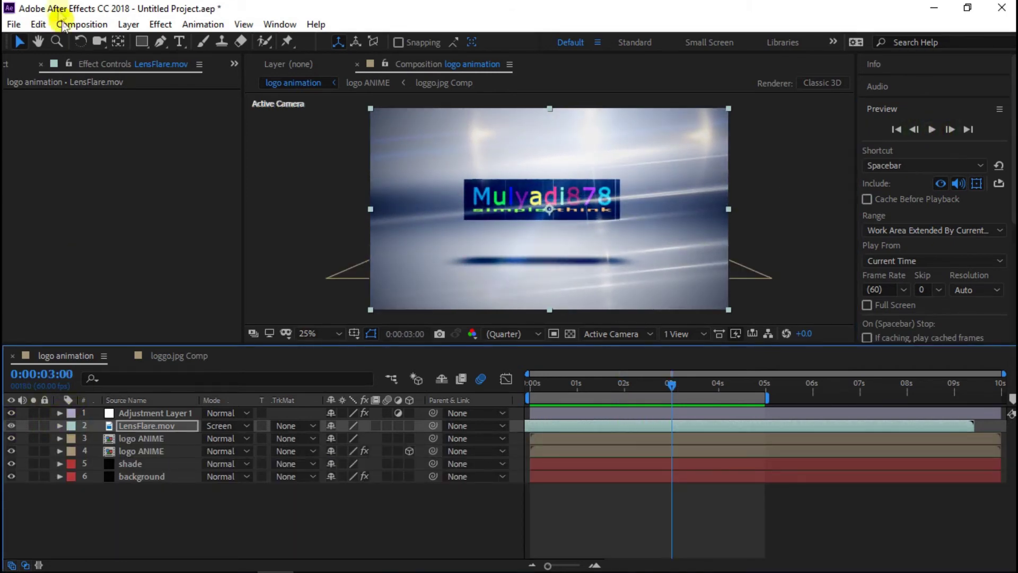
click(14, 62)
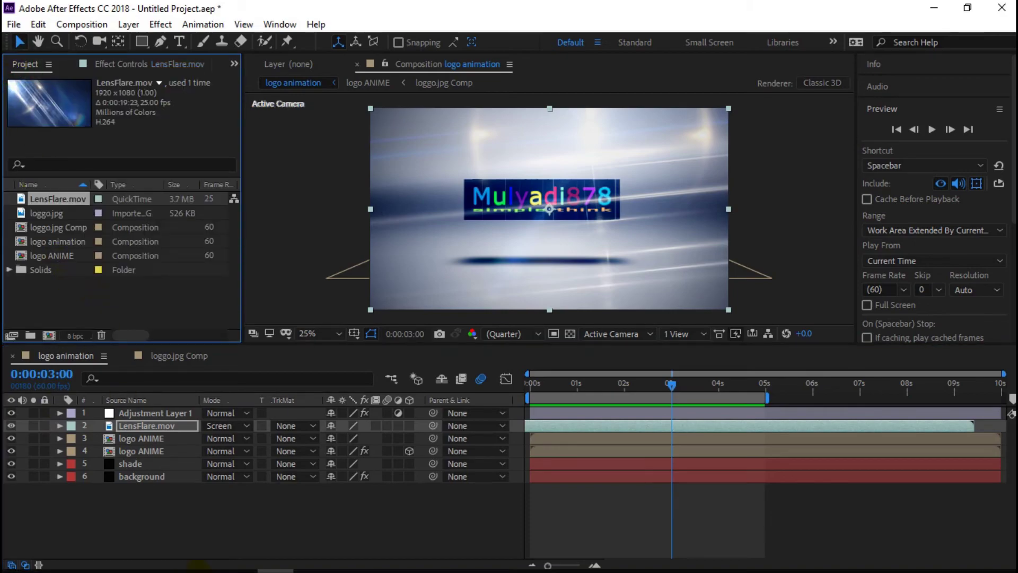
click(129, 558)
mouse_move(183, 127)
mouse_down()
mouse_move(247, 567)
mouse_move(106, 310)
mouse_up()
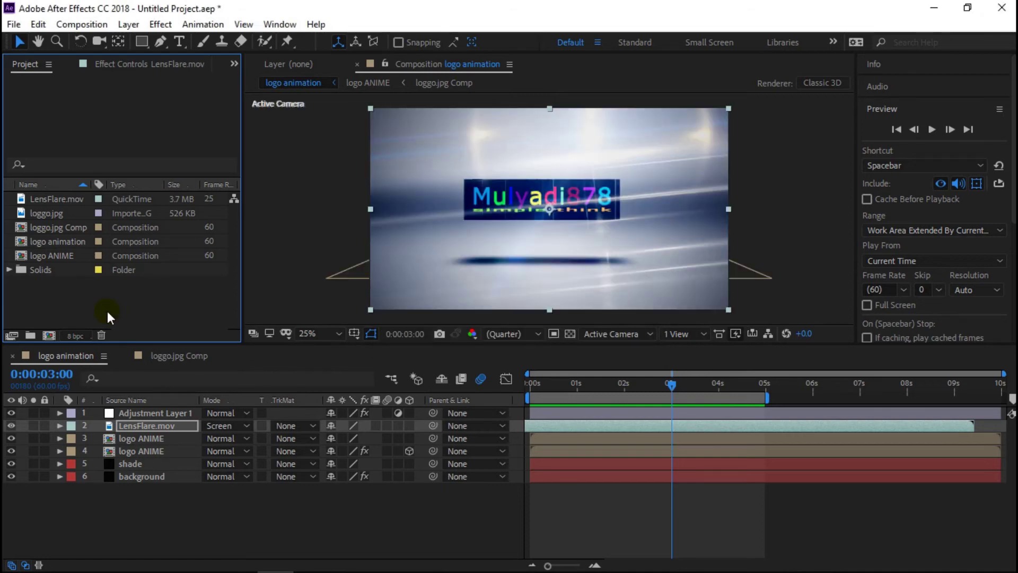
Place 11new.mp3 as the top layer of the logo animation comp and preview it with music
click(148, 412)
drag(46, 195, 147, 412)
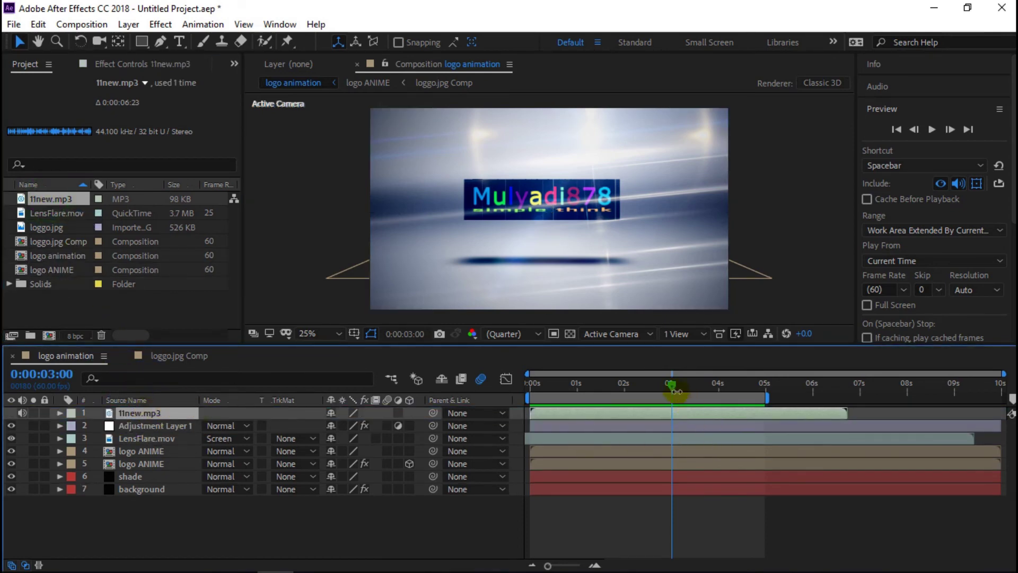
click(932, 129)
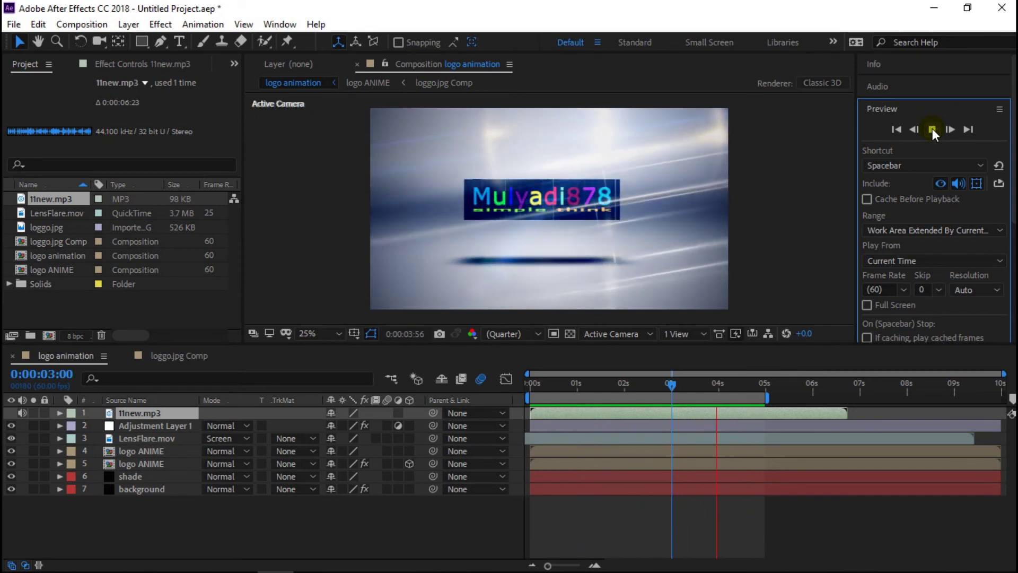
click(932, 129)
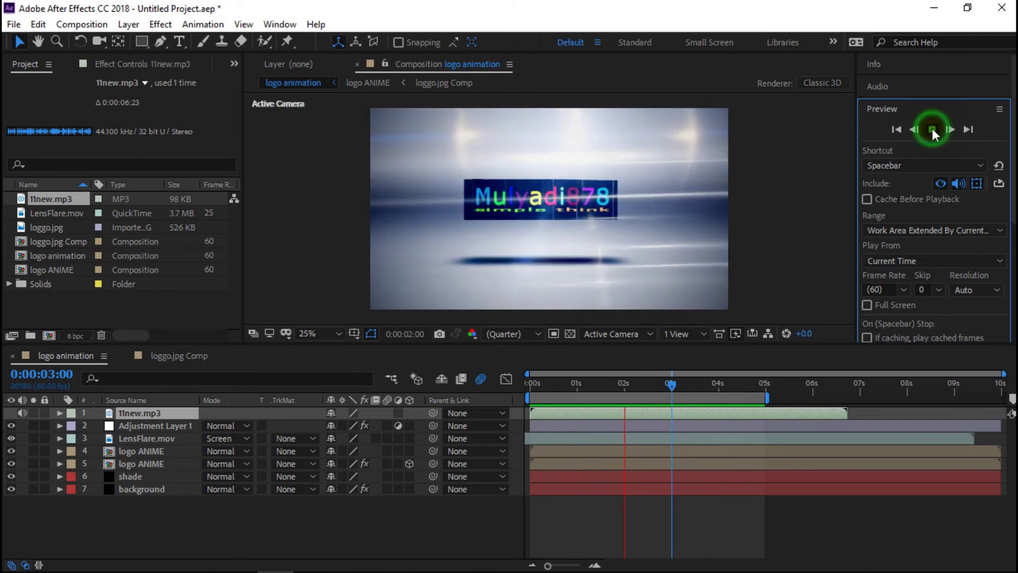
Slide the 11new.mp3 layer bar earlier so it ends near the 5-second mark
click(657, 411)
drag(657, 412, 676, 412)
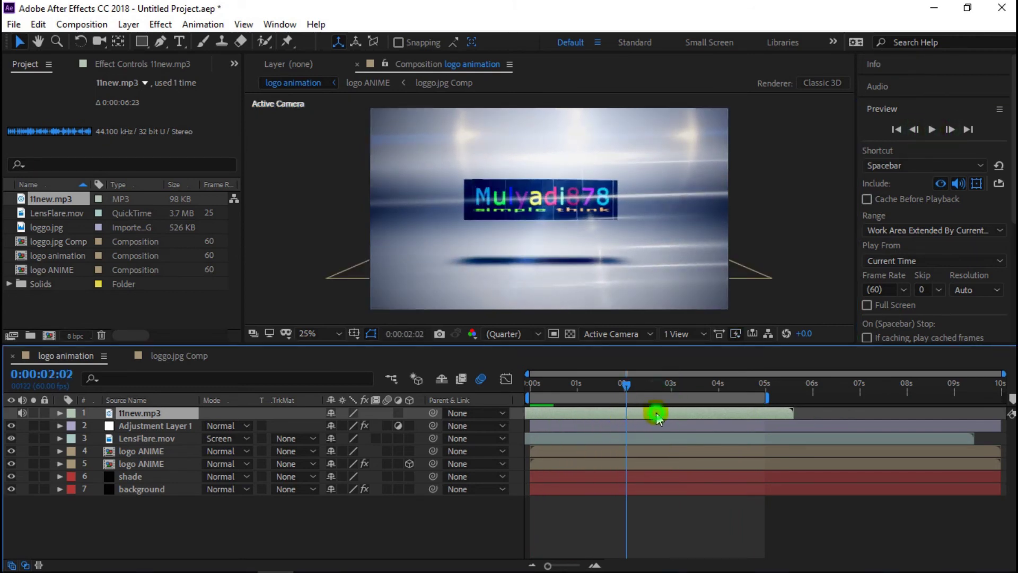
drag(676, 412, 670, 411)
Preview the shifted soundtrack, then add logo animation to the render queue
click(931, 130)
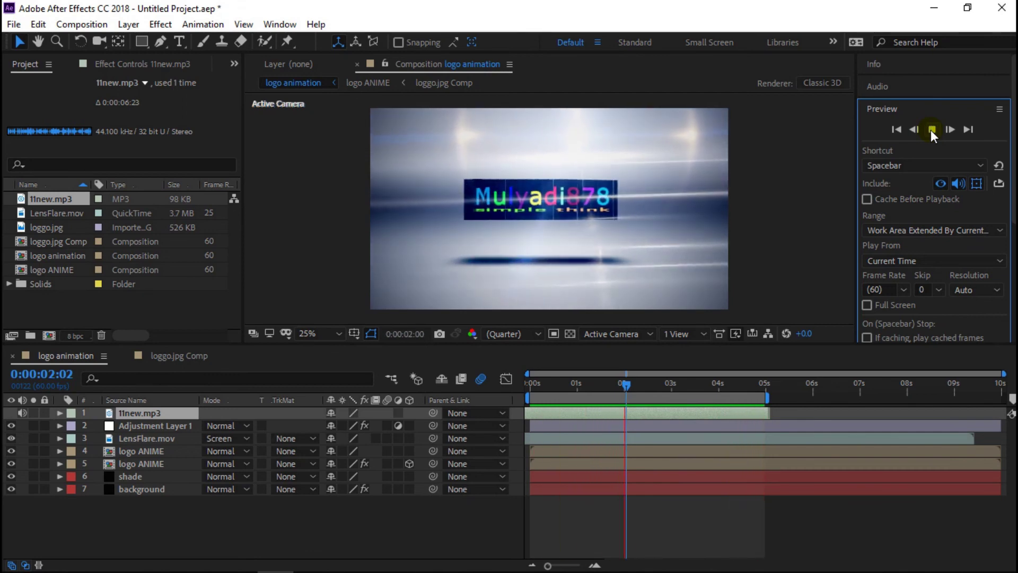
click(932, 129)
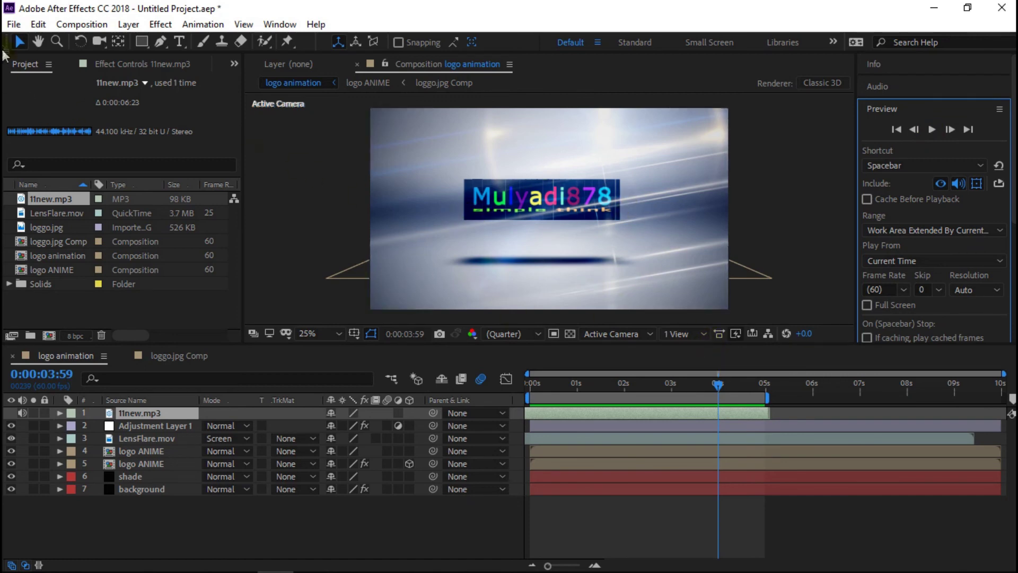
click(75, 24)
click(105, 150)
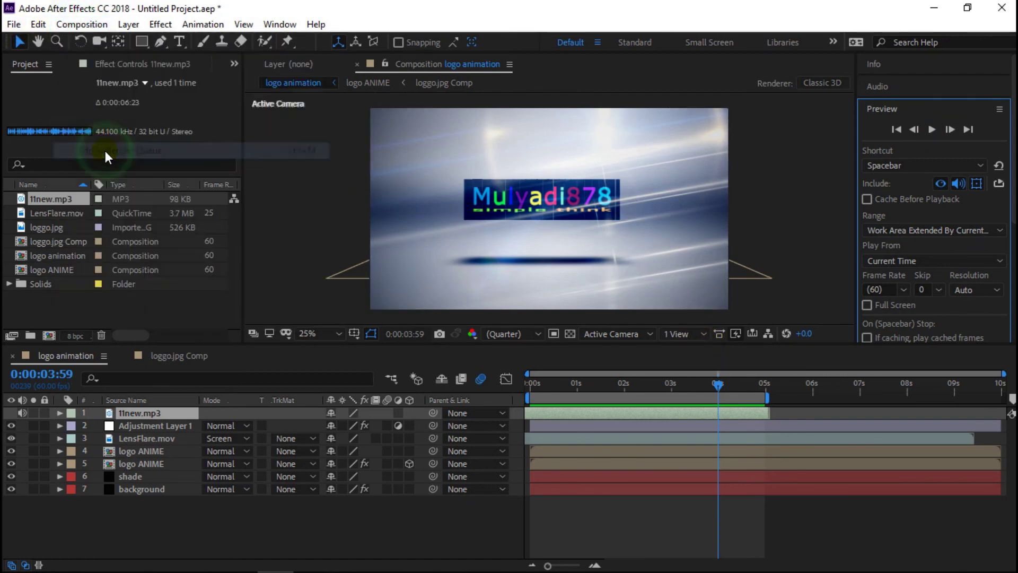
Render the queued logo animation comp to logo animation.avi
click(985, 399)
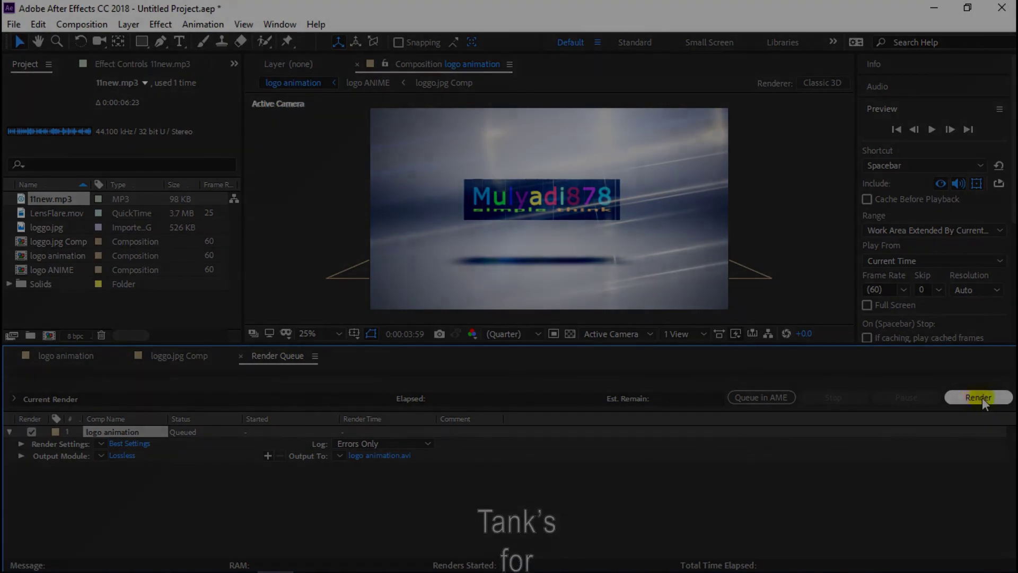